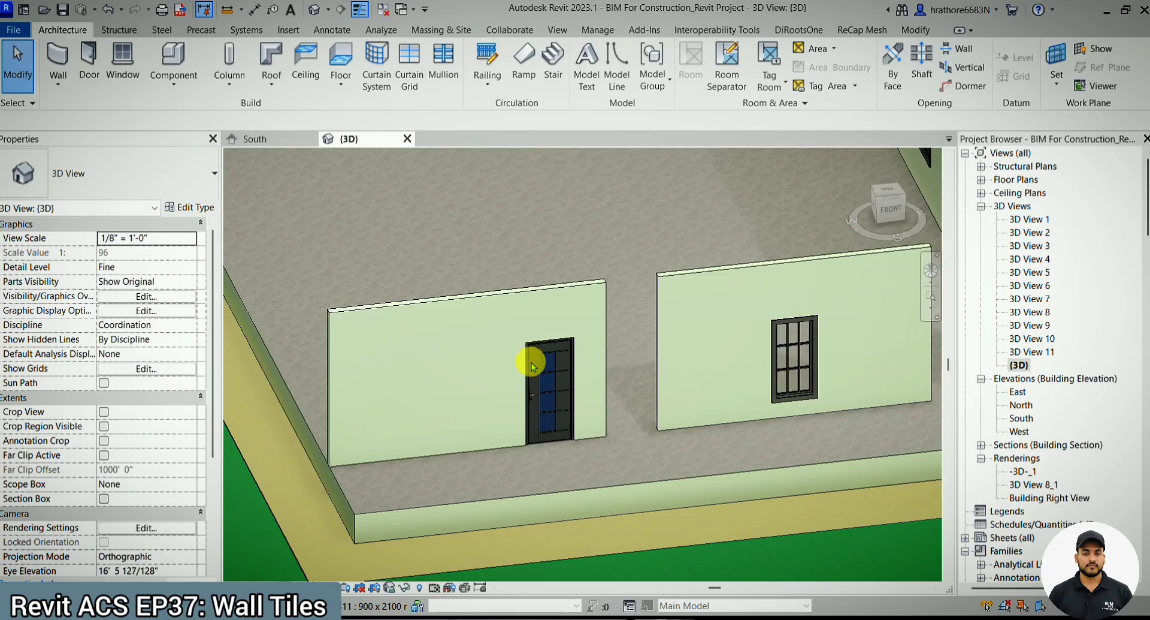
Split the wall containing the dark single door horizontally at 4' 0" above its base.
scroll(532, 365, down, 2)
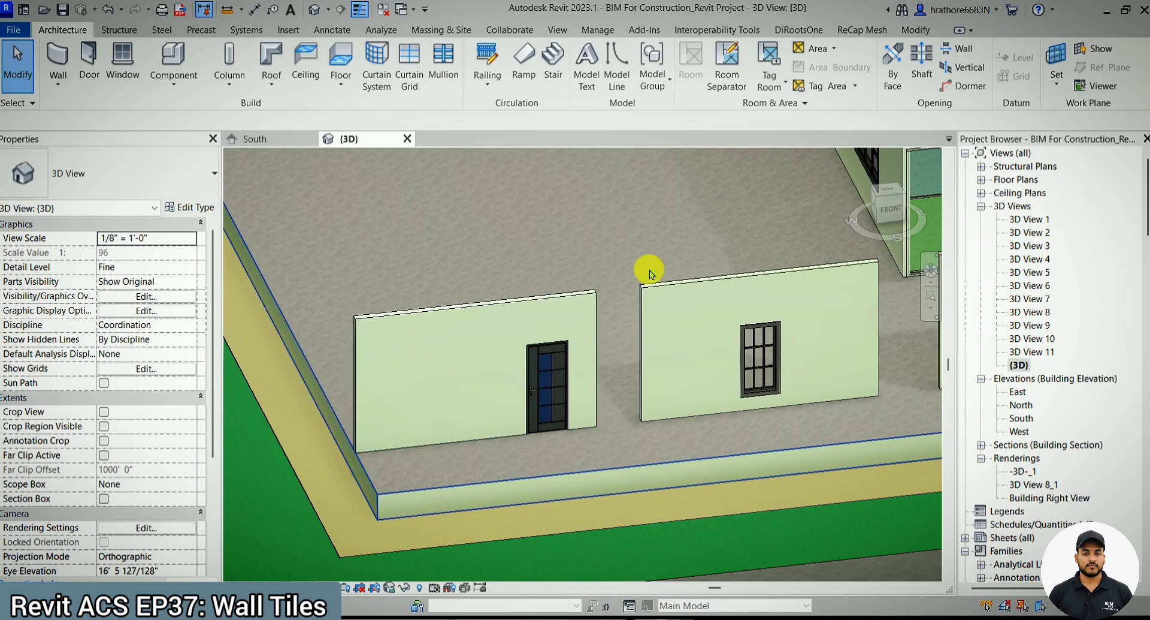
scroll(467, 359, up, 3)
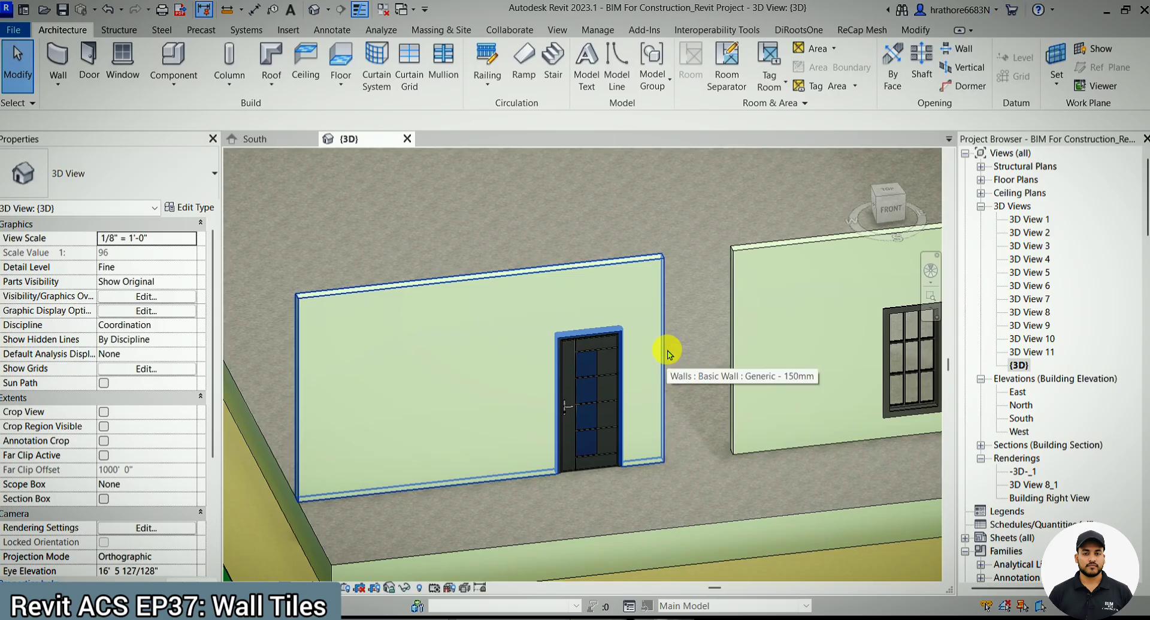
click(920, 31)
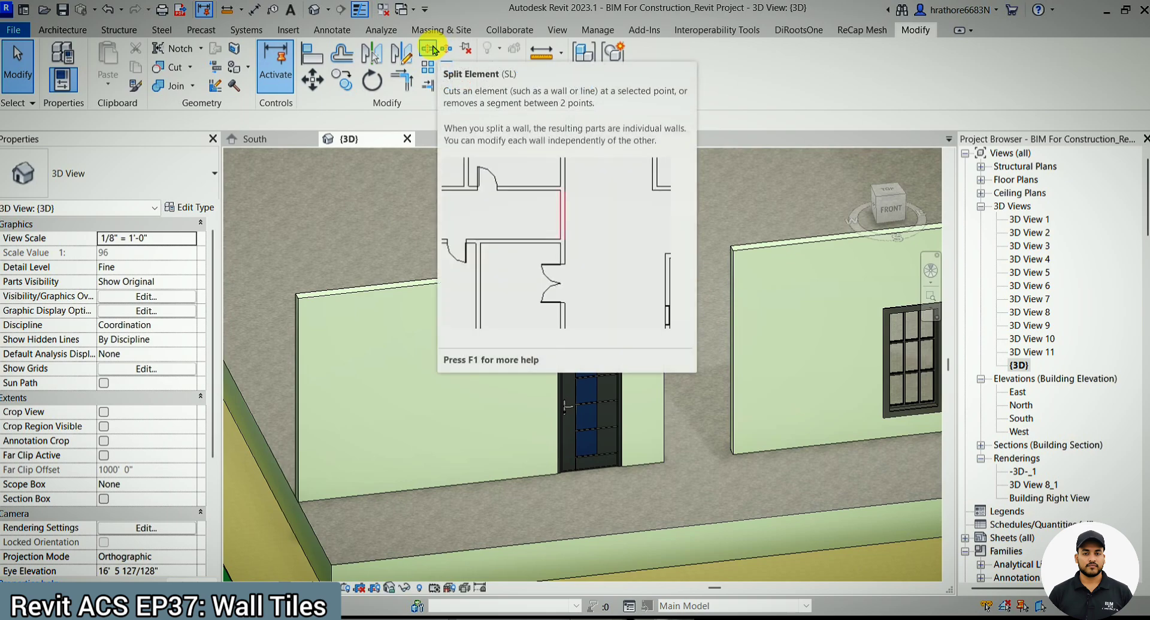
click(435, 50)
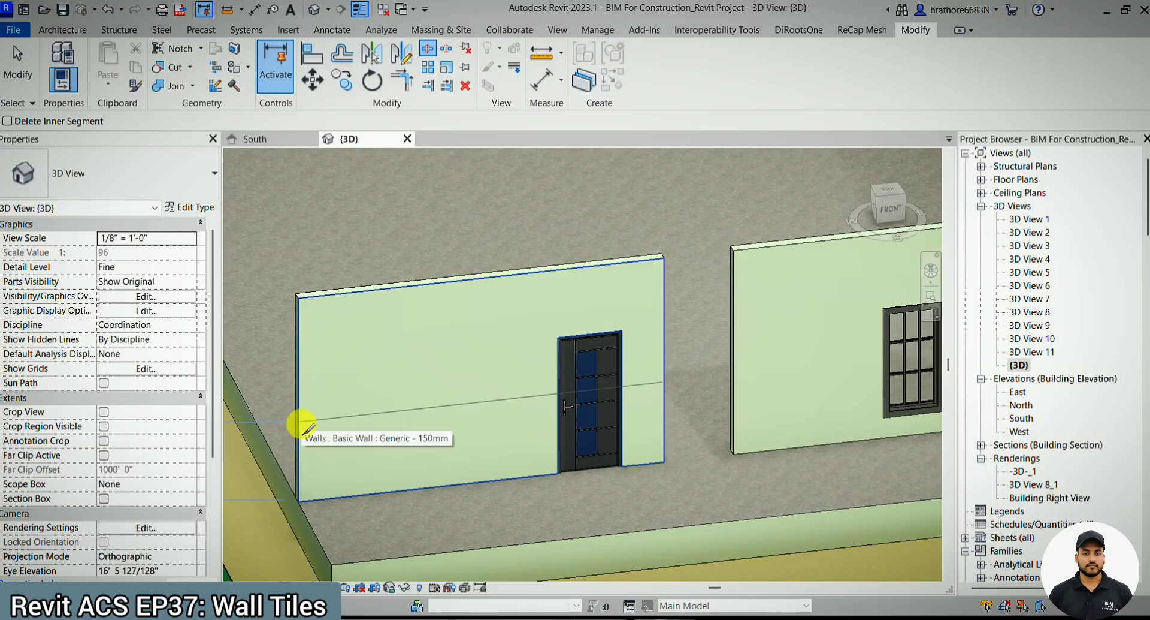
scroll(302, 424, down, 5)
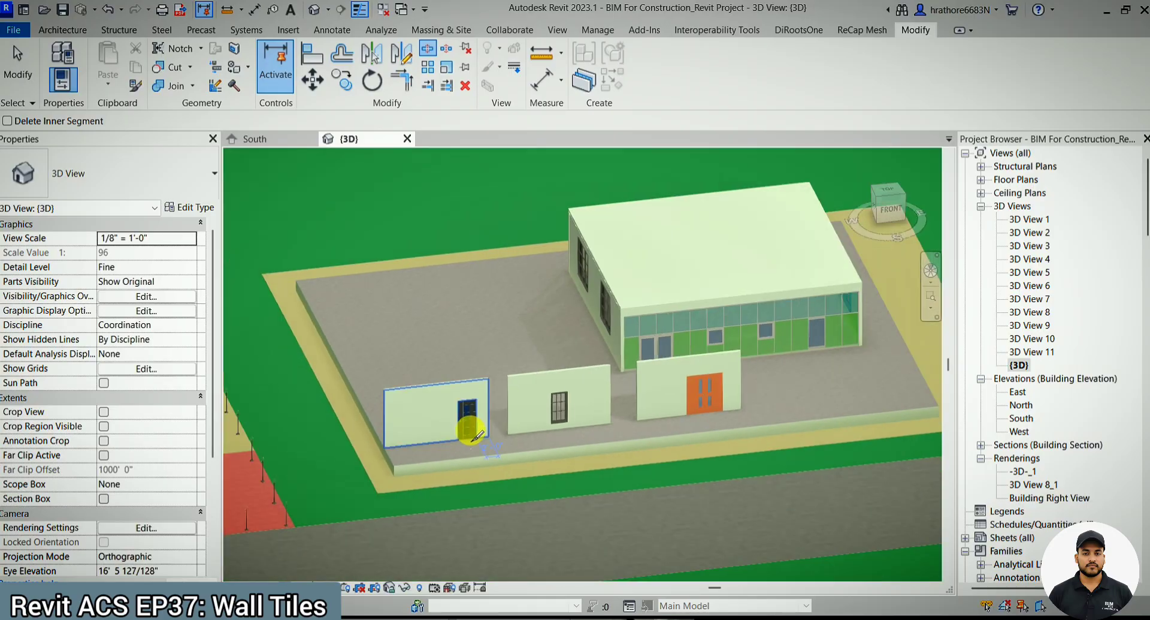
scroll(319, 461, up, 5)
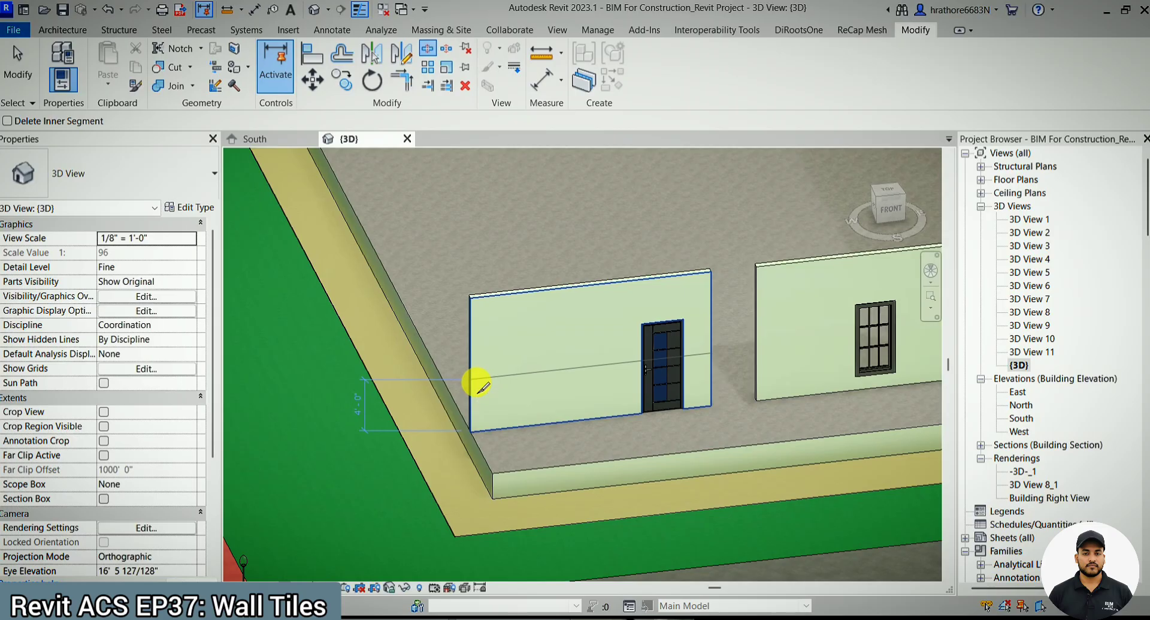
click(480, 386)
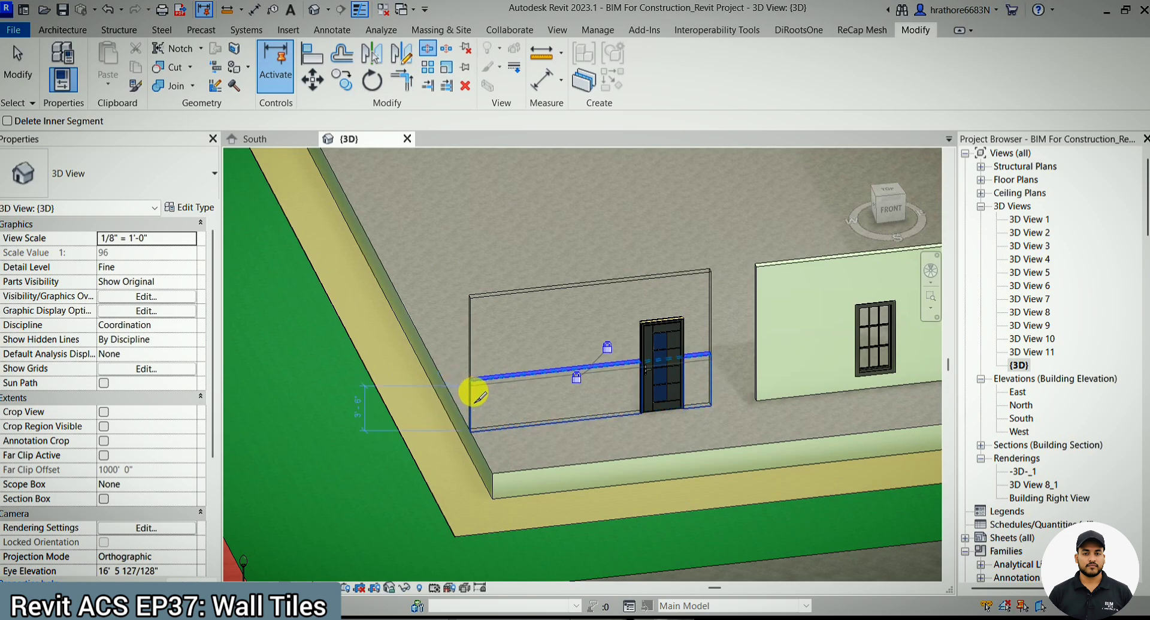
key(Escape)
Select the lower segment of the split door wall to check it as a separate wall.
click(549, 405)
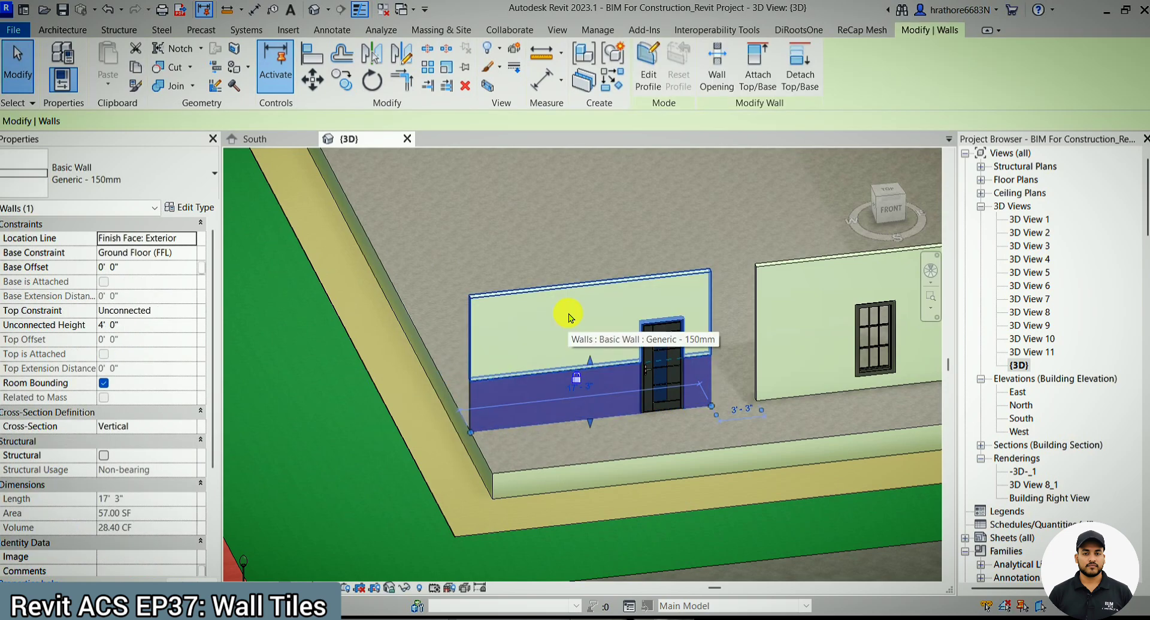
key(Escape)
scroll(527, 401, up, 2)
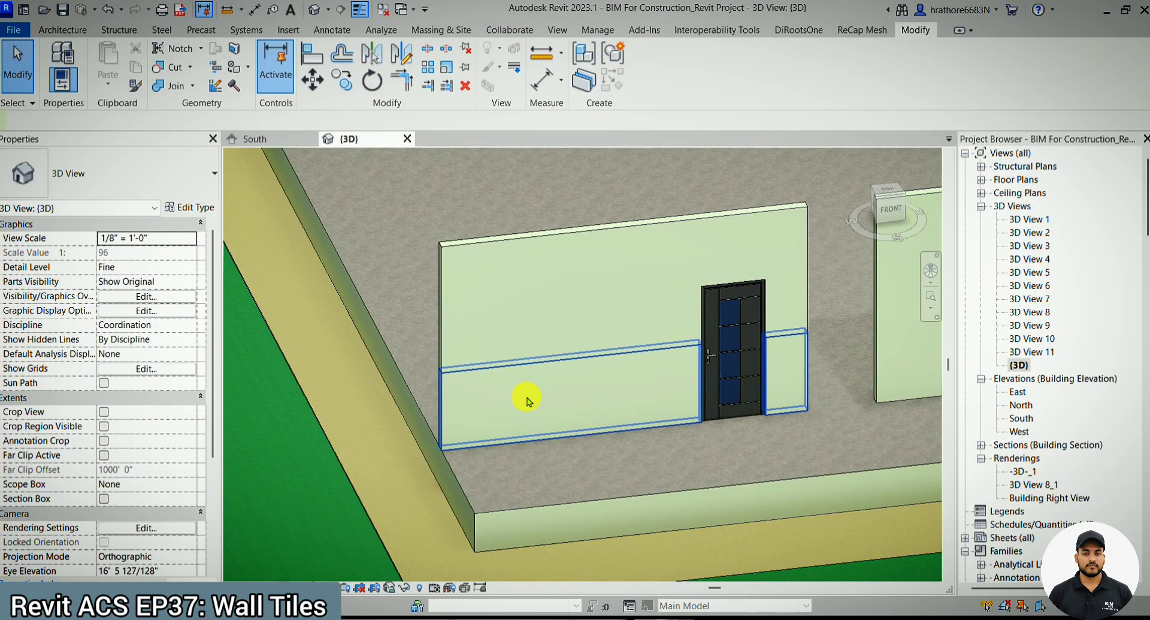
click(527, 401)
key(Escape)
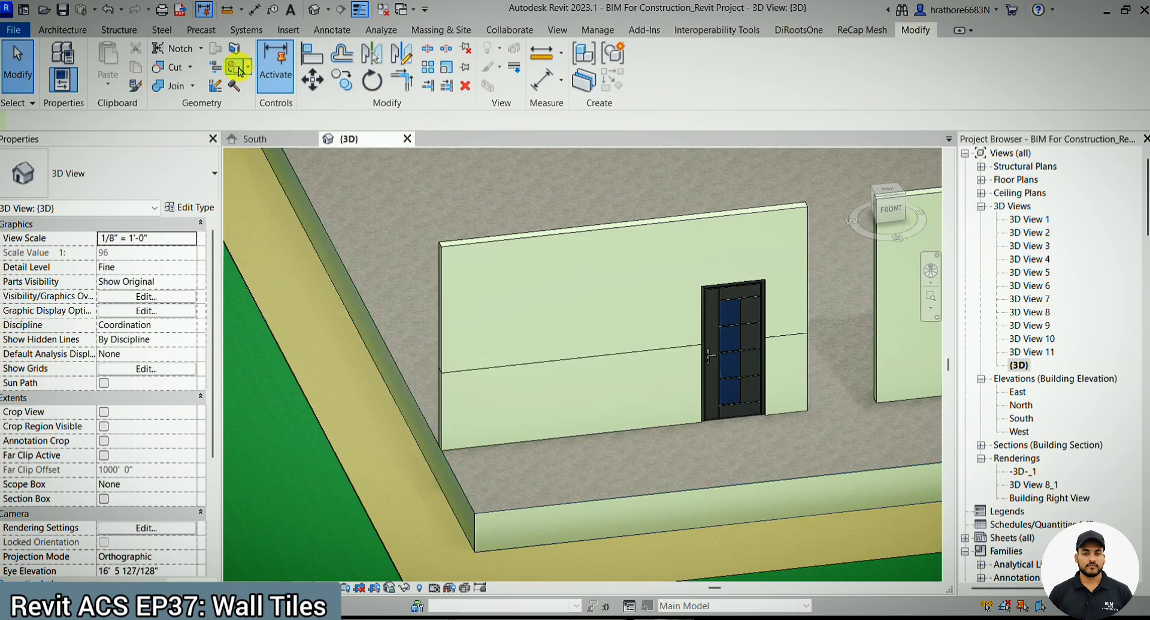
click(238, 72)
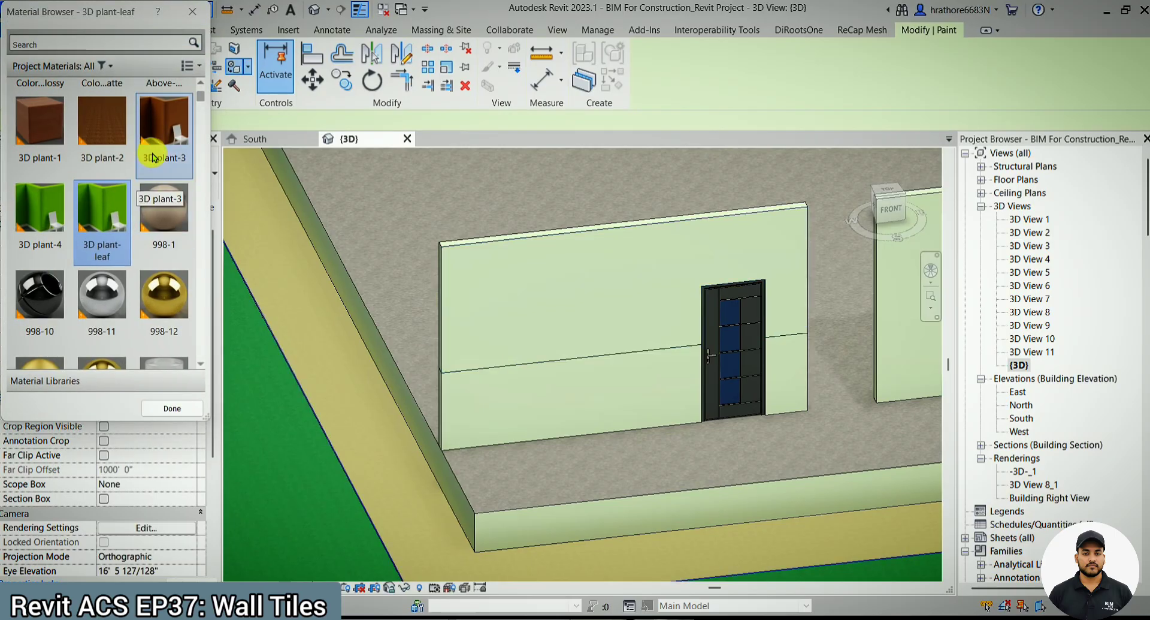
scroll(153, 159, down, 15)
click(193, 12)
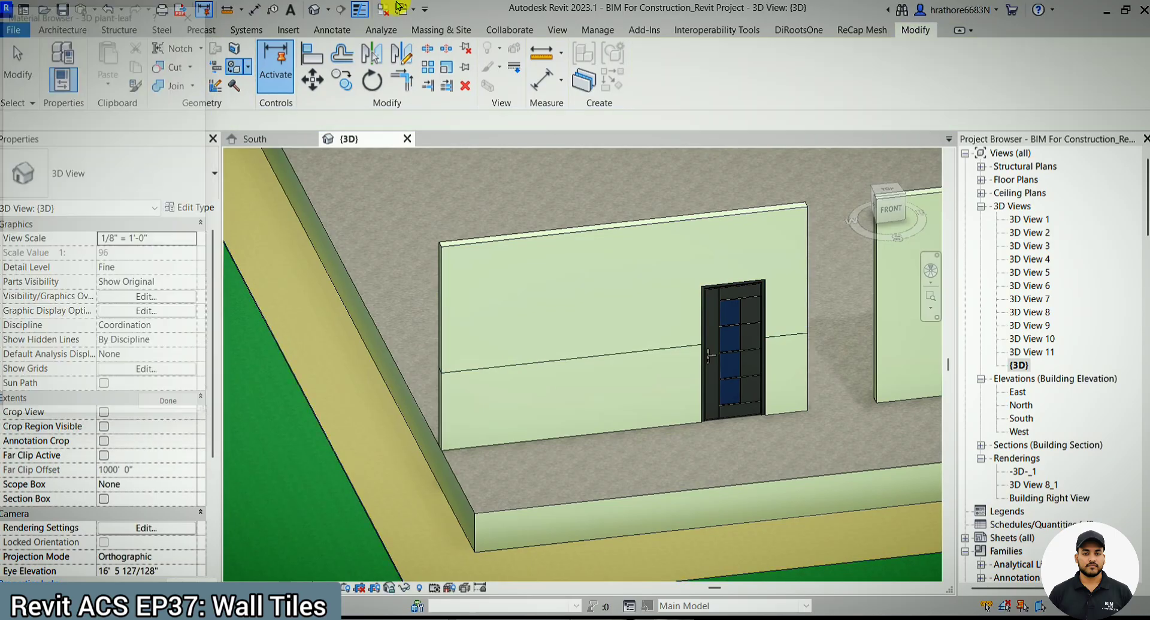
Create a new project material and name it "wall tiles".
click(595, 30)
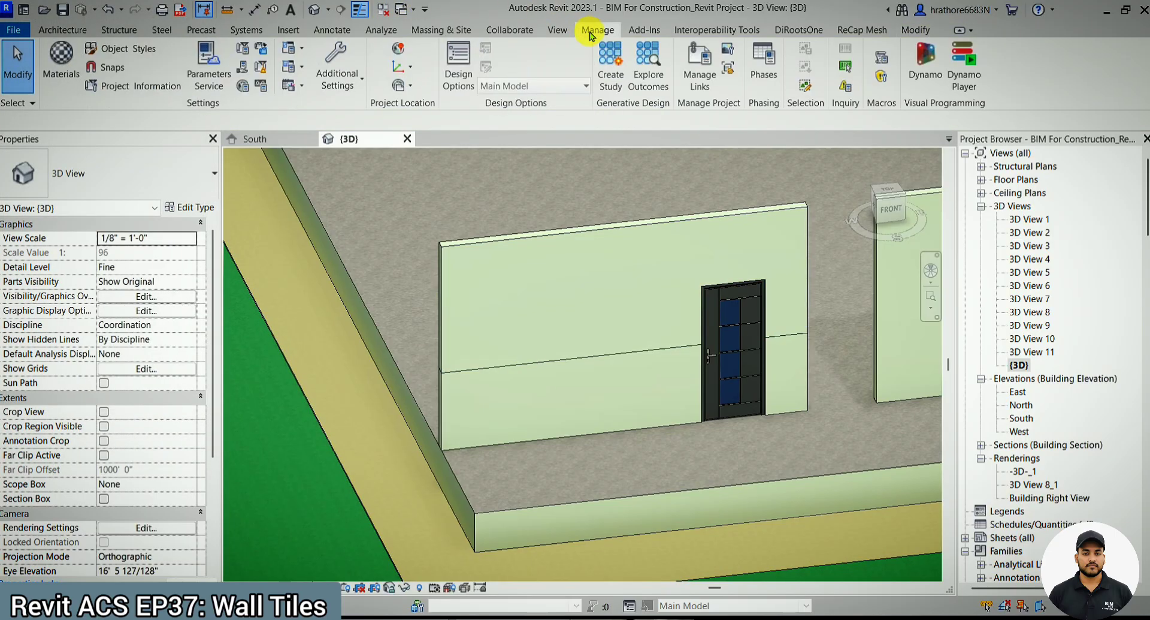
click(71, 63)
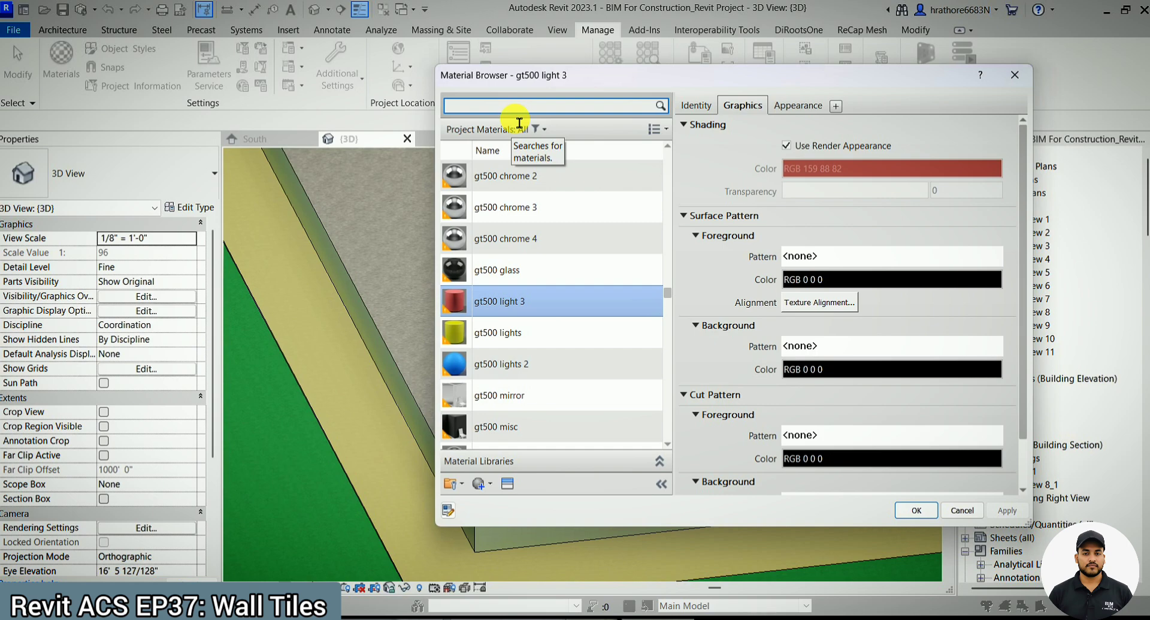
click(491, 486)
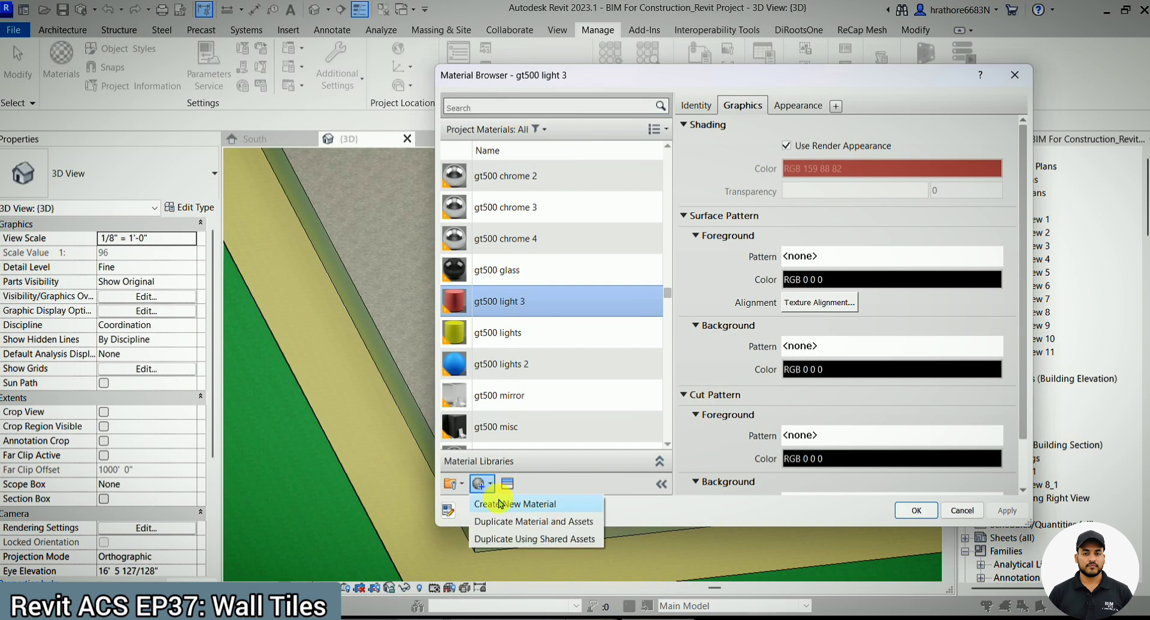
click(500, 503)
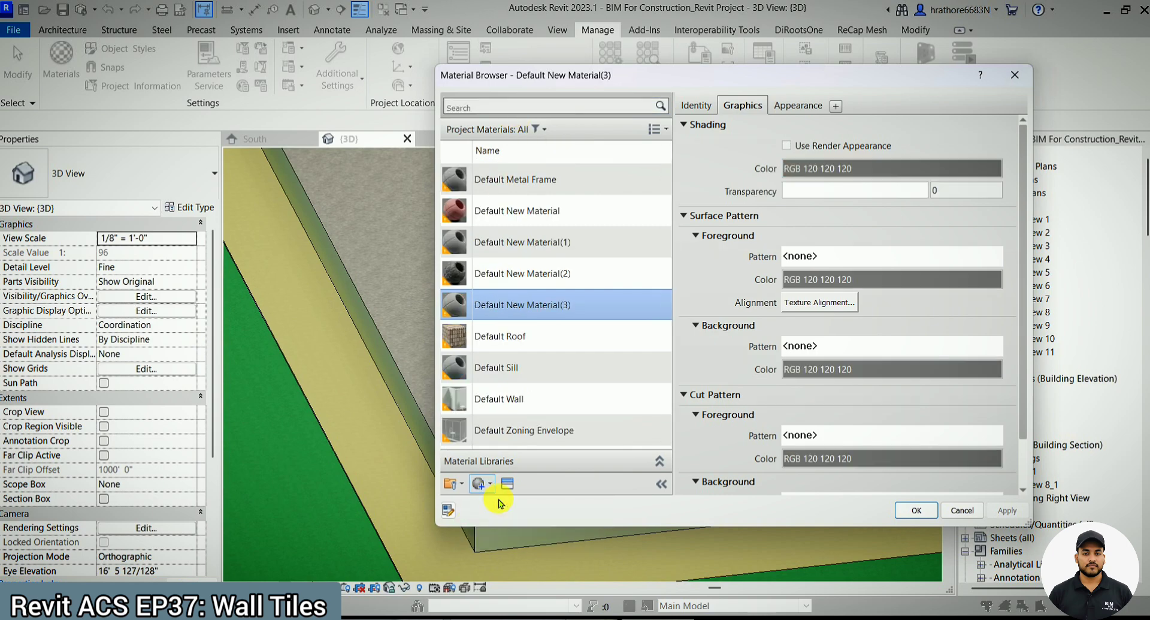
right_click(528, 312)
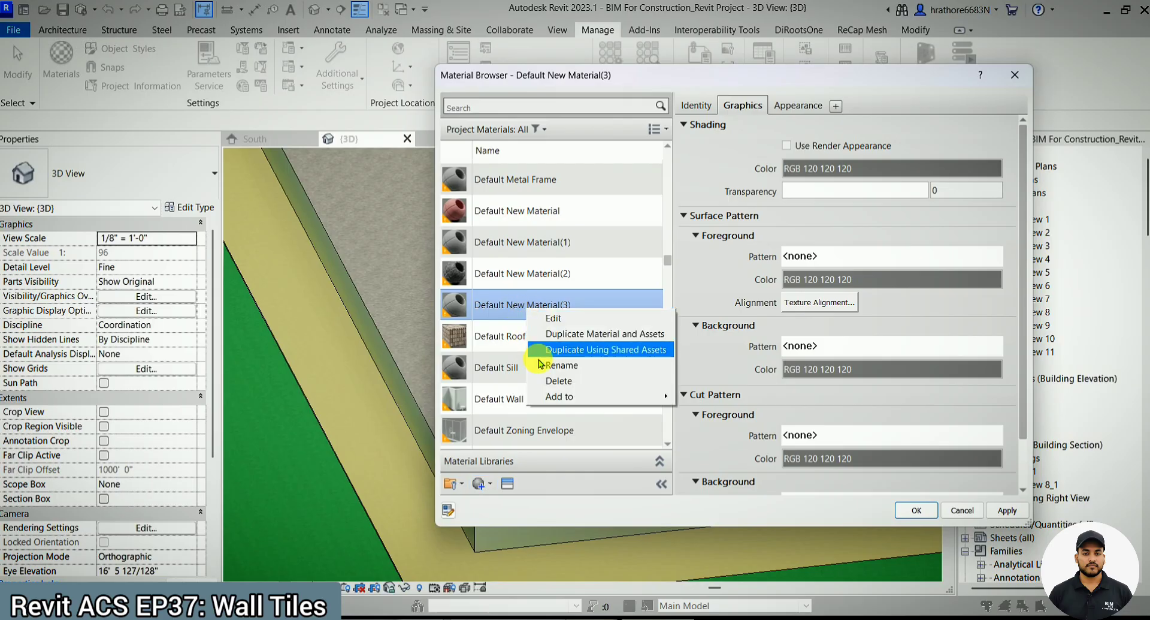
click(561, 368)
text(wall tiles)
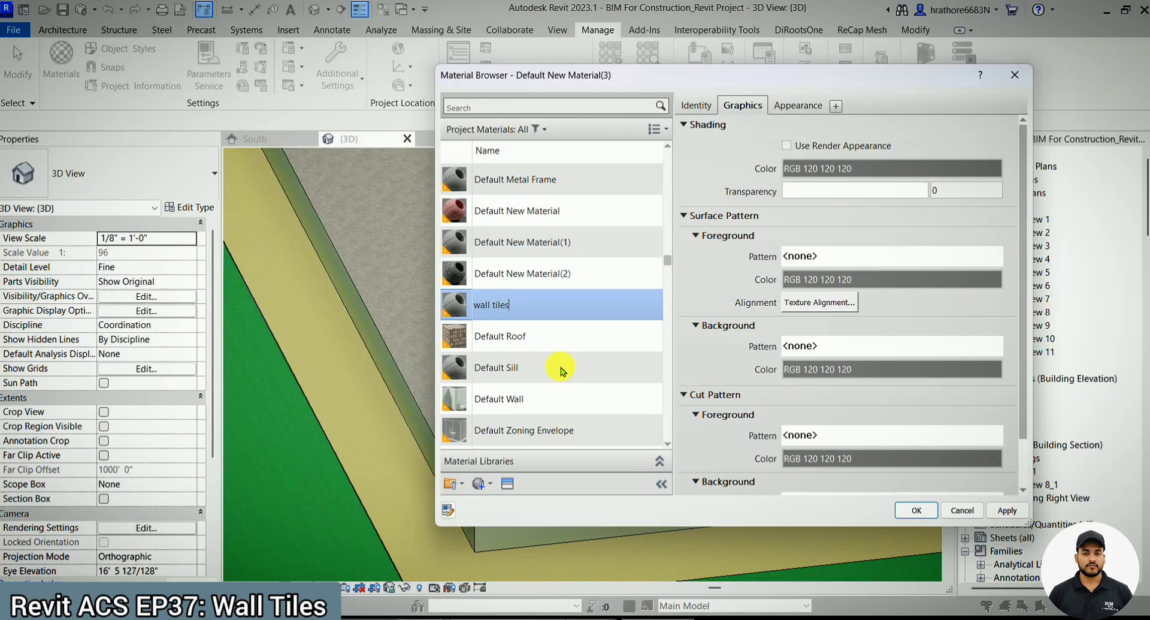
Open the image file selection for the wall tiles material's generic appearance.
click(816, 106)
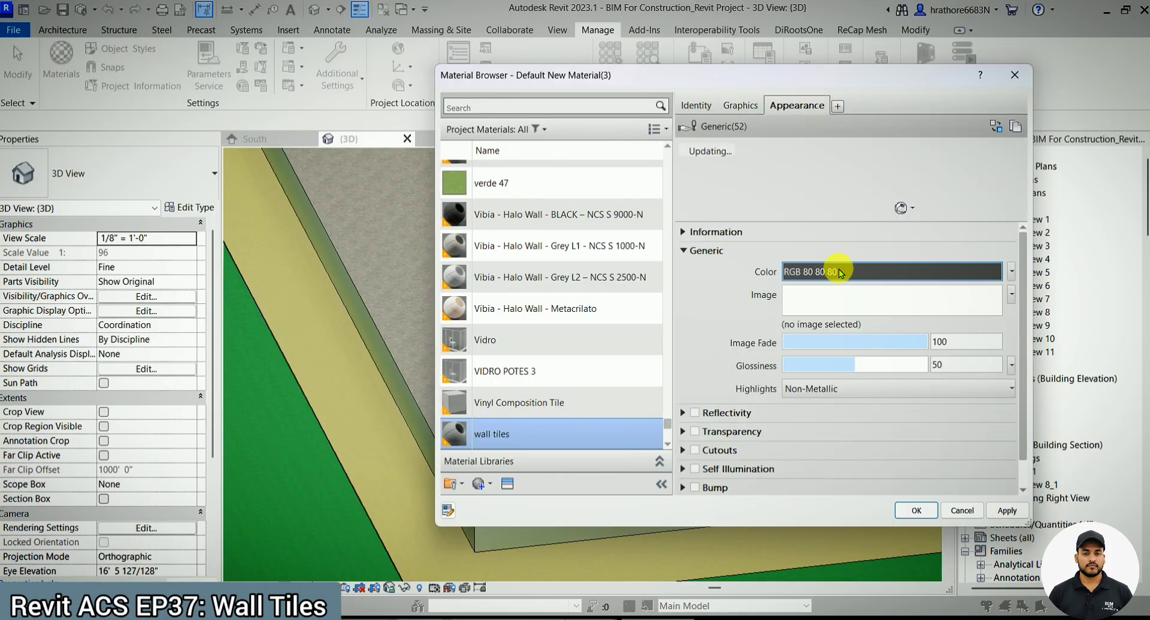
click(841, 272)
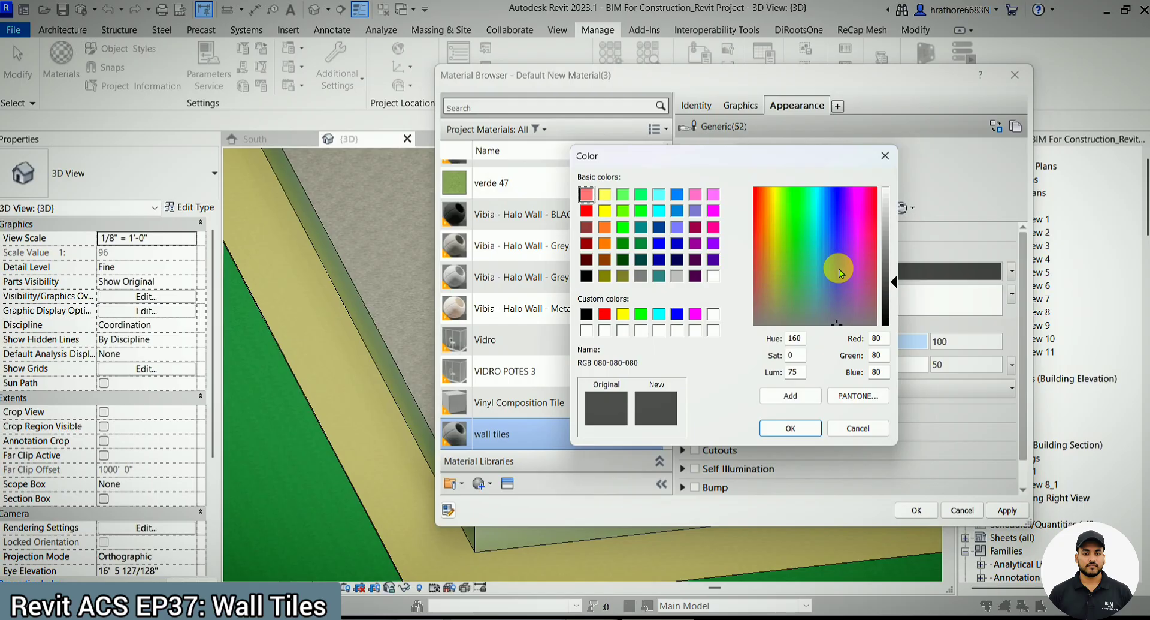
key(Escape)
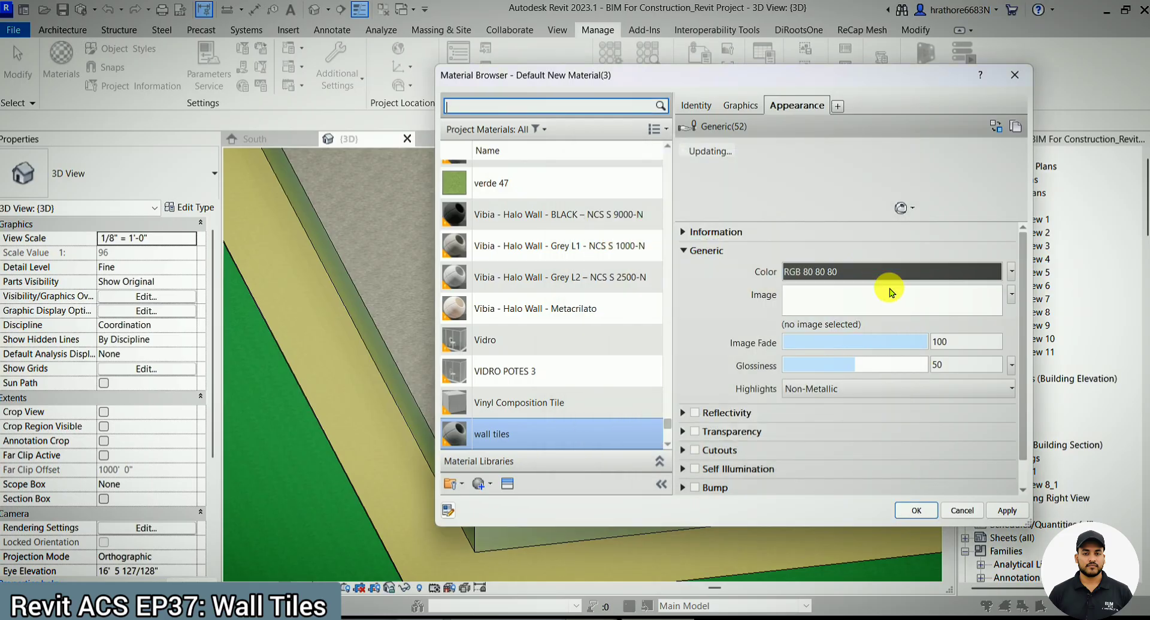
click(1012, 294)
click(959, 318)
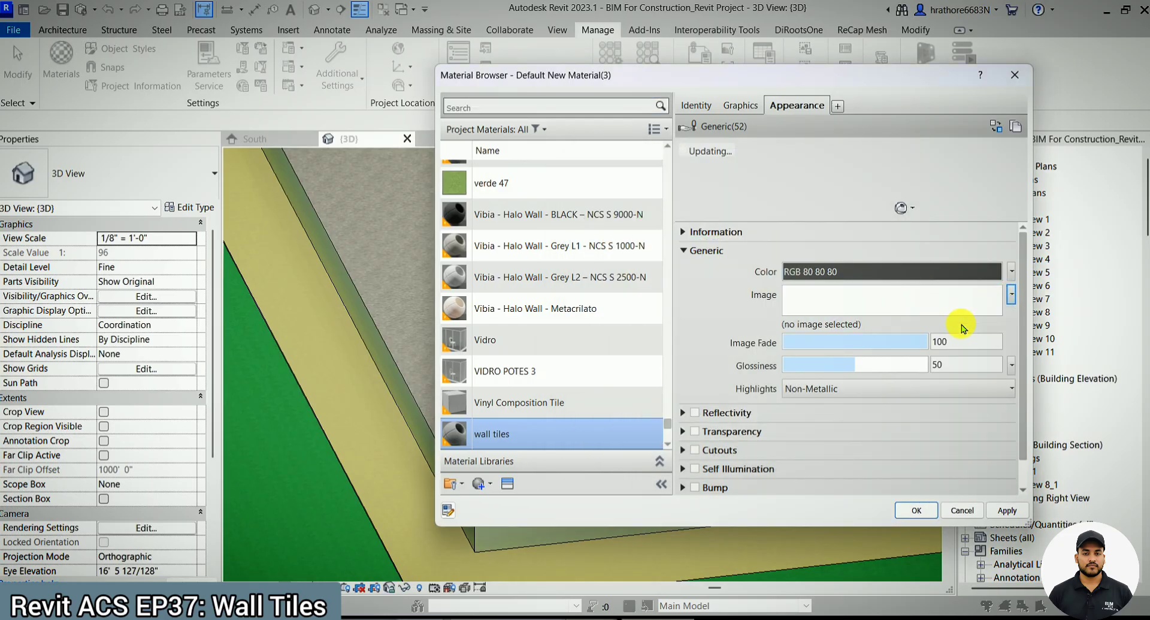
click(928, 304)
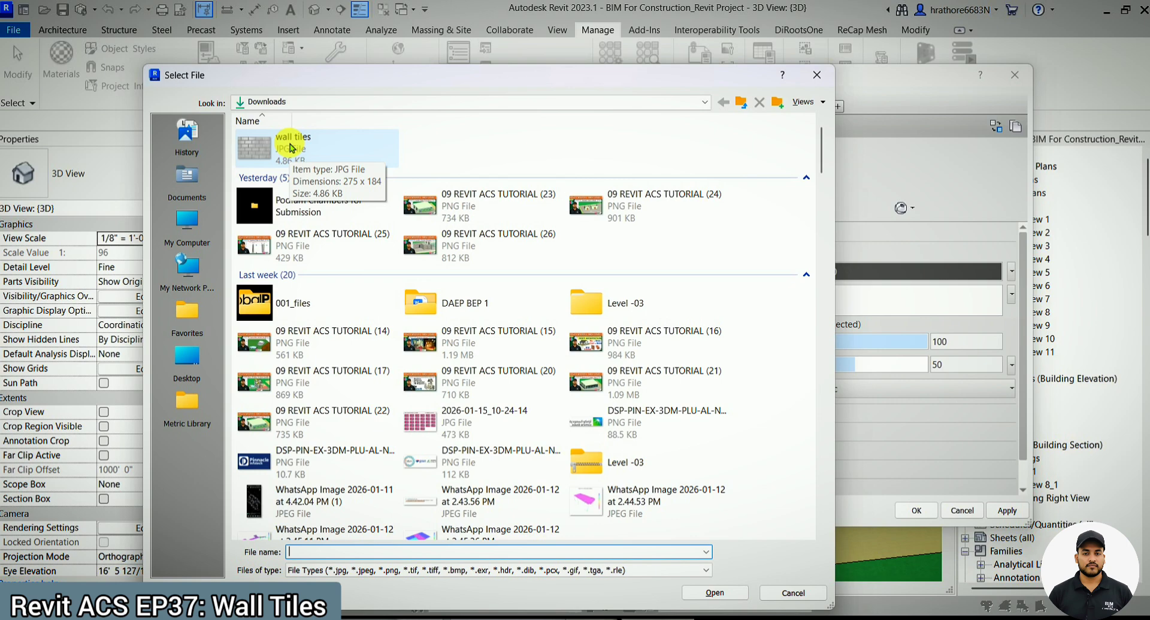
Browse for the texture image to the Autodesk Shared folder under C:, Program Files (x86), Common Files.
click(328, 101)
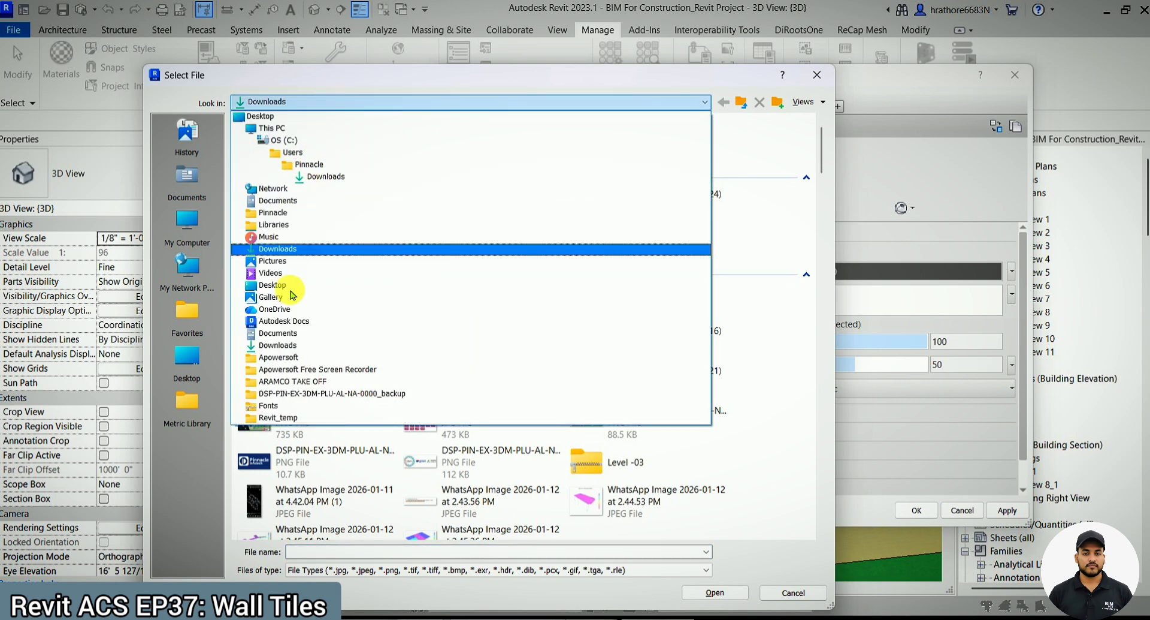
click(296, 130)
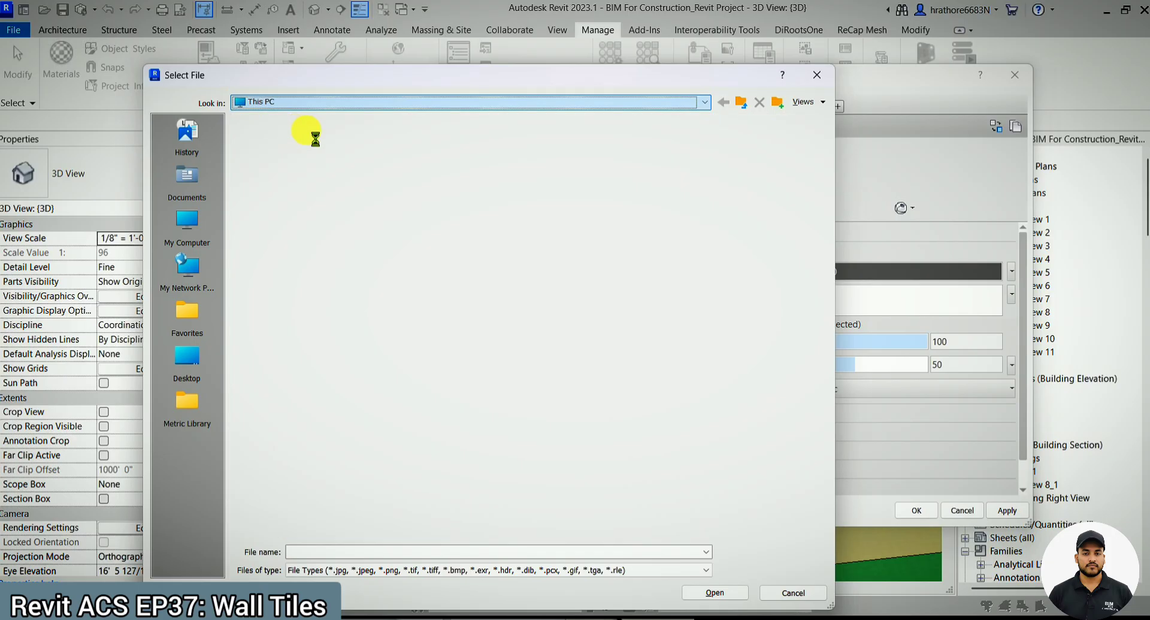
double_click(341, 168)
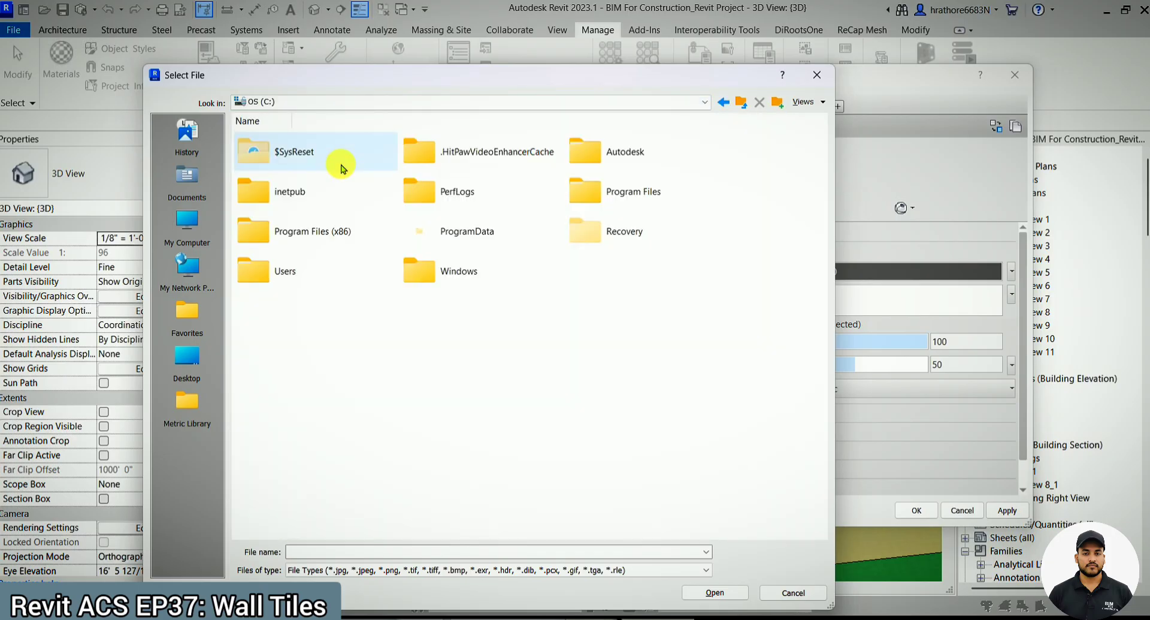
double_click(342, 238)
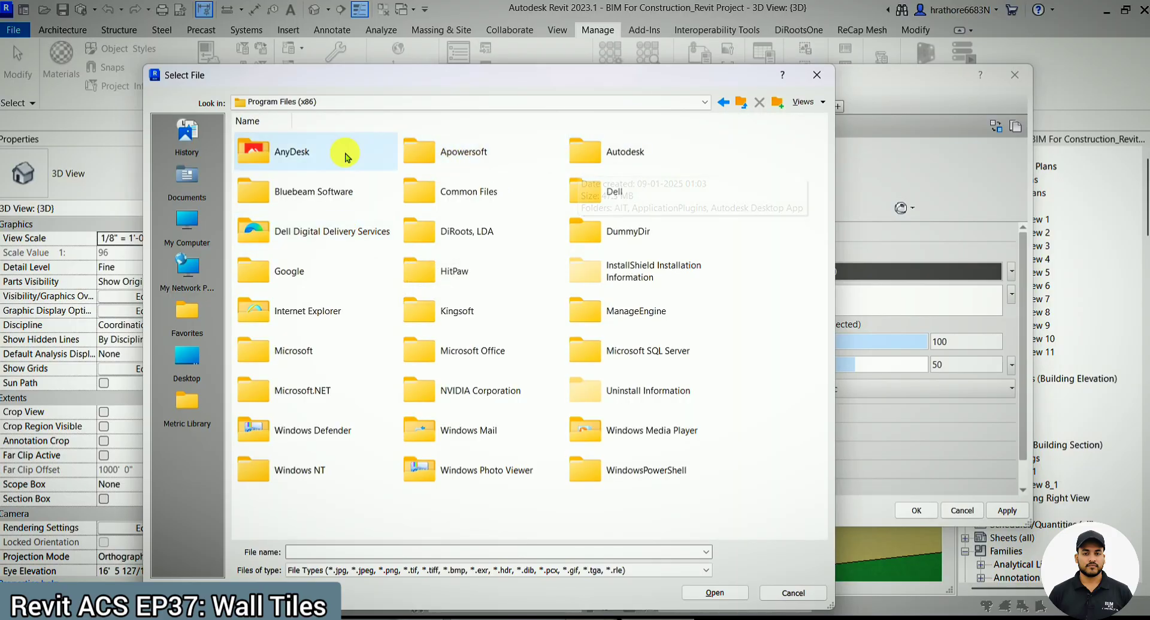
double_click(644, 156)
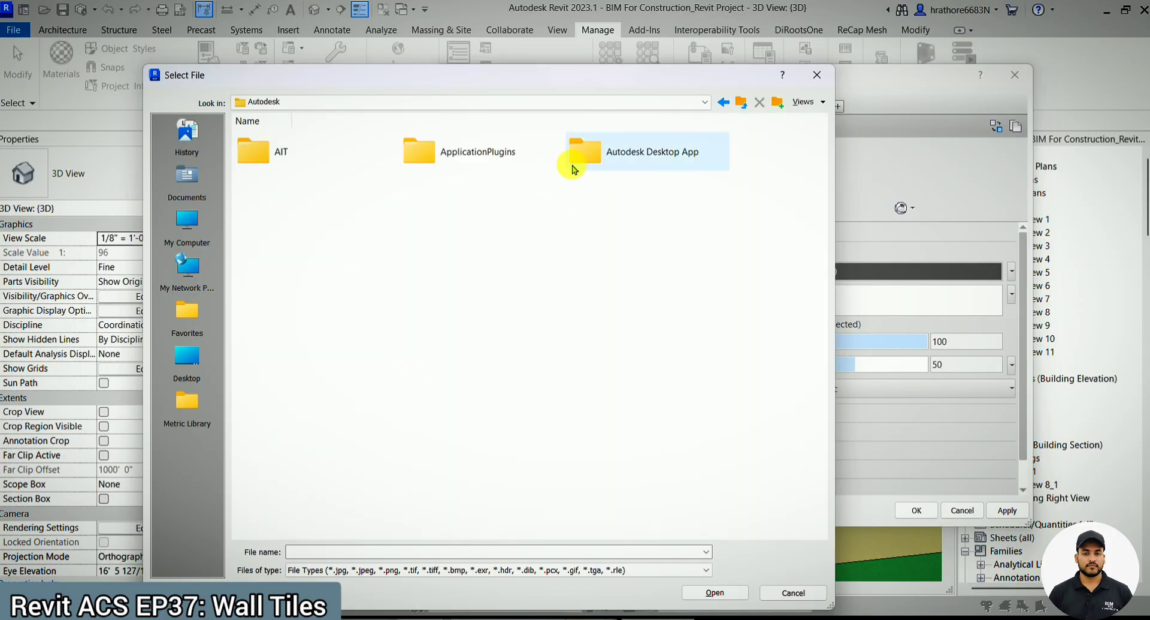
click(741, 102)
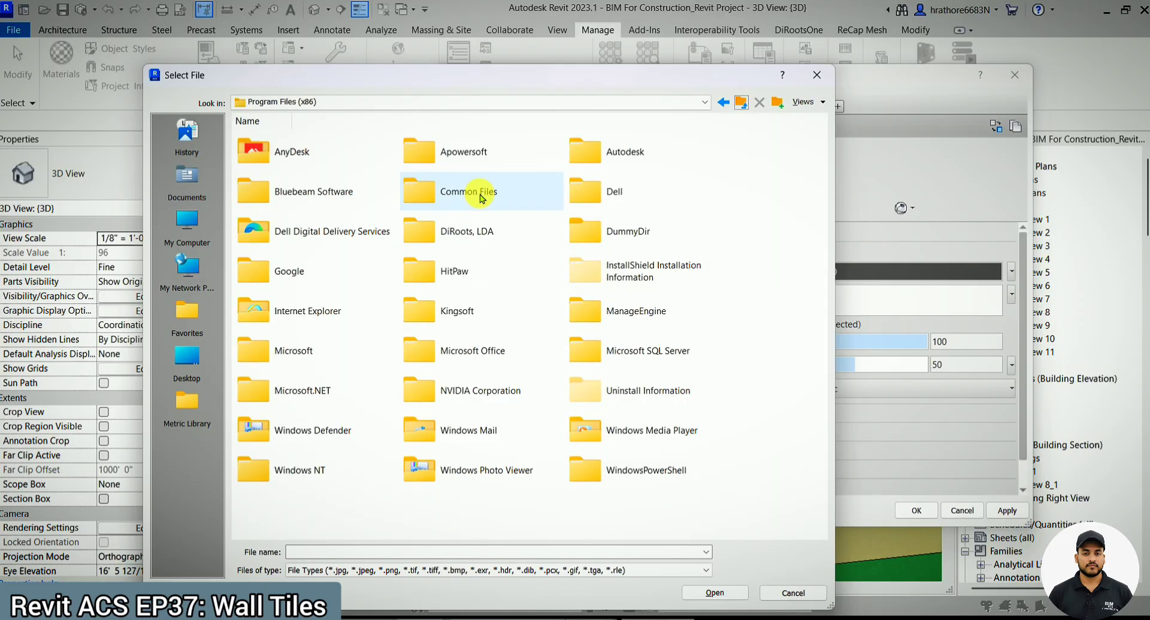
double_click(484, 196)
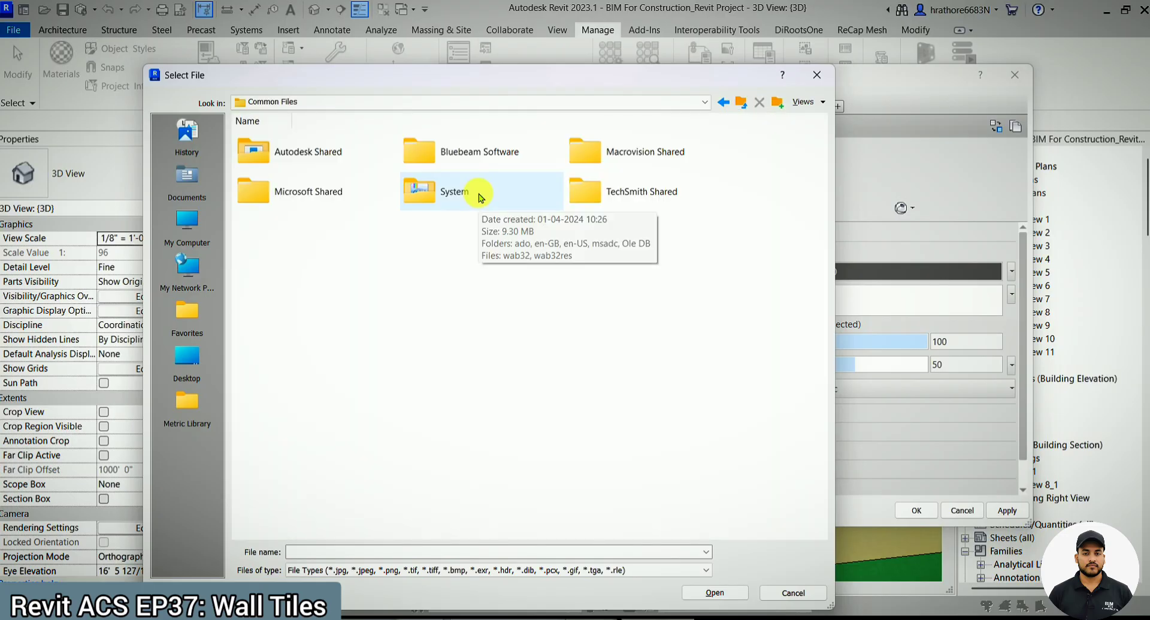
double_click(301, 159)
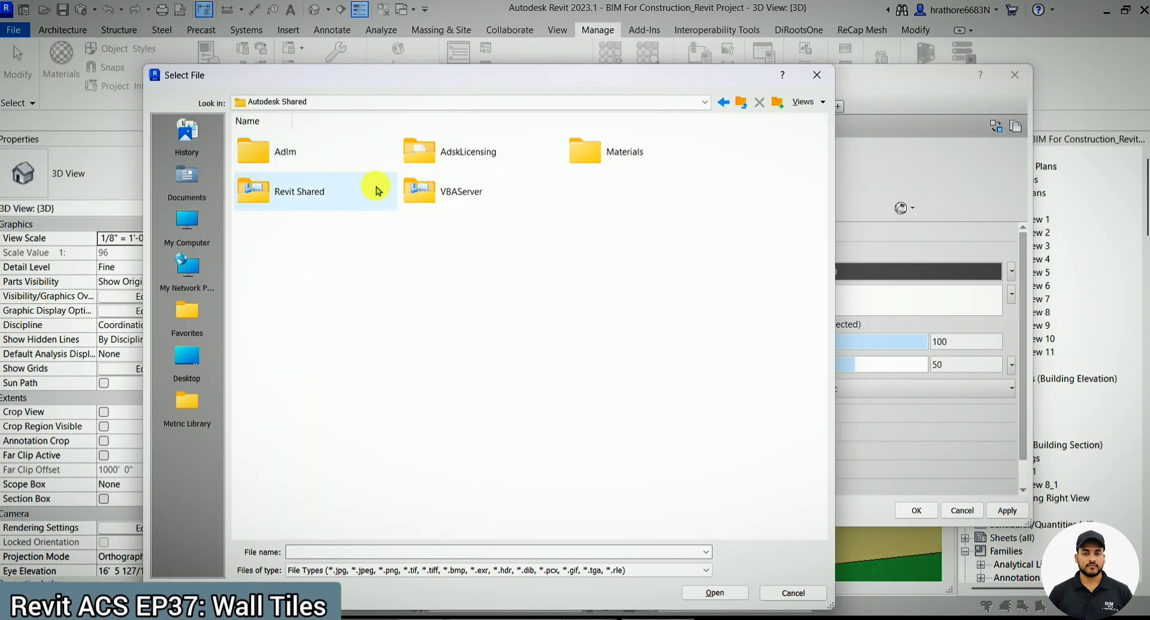
Browse into Materials, Textures, 1, Mats to reach the texture image files.
click(606, 154)
double_click(606, 155)
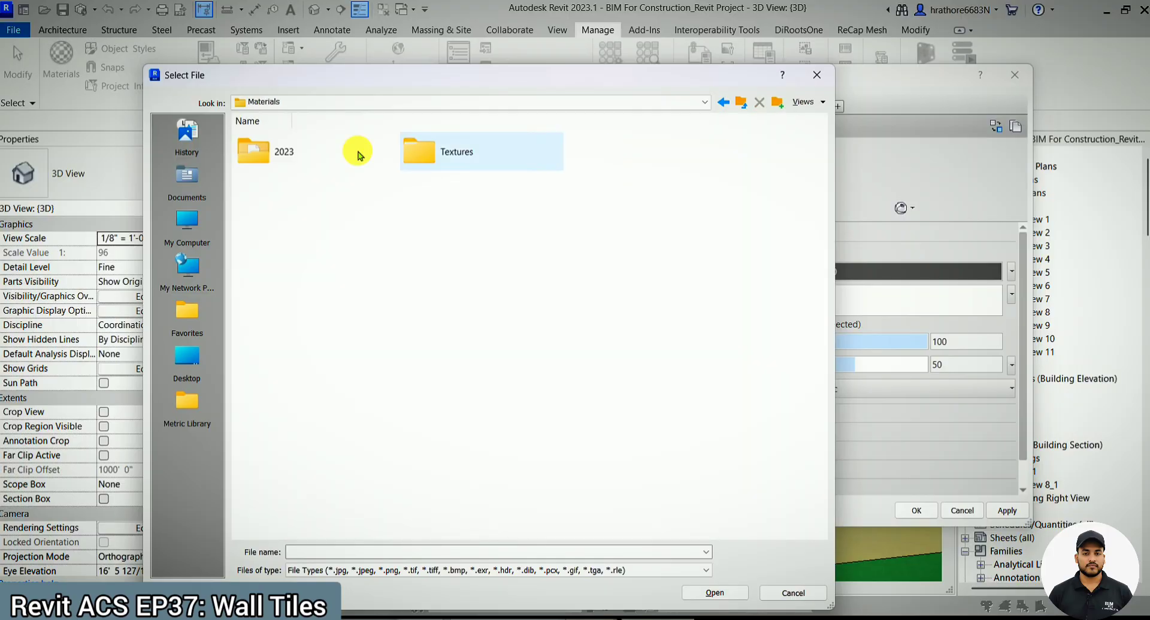
double_click(418, 152)
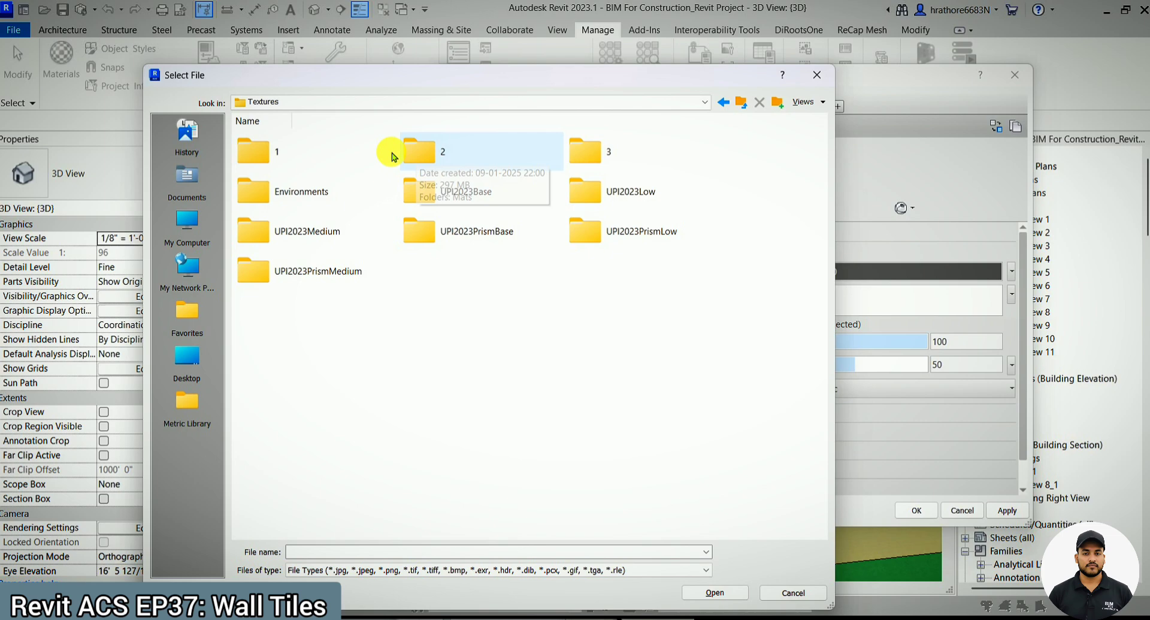
double_click(315, 158)
double_click(316, 161)
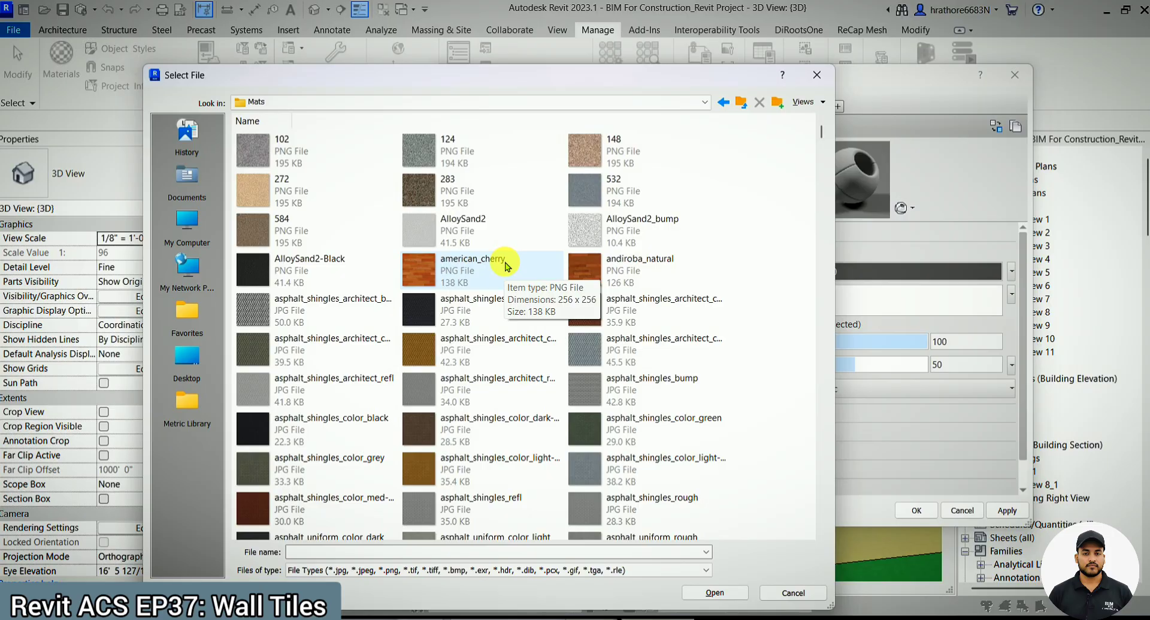
Load Thermal - Moisture.Roof Tiles.Spanish.Blue.bump.jpg as the wall tiles material's appearance image.
click(454, 381)
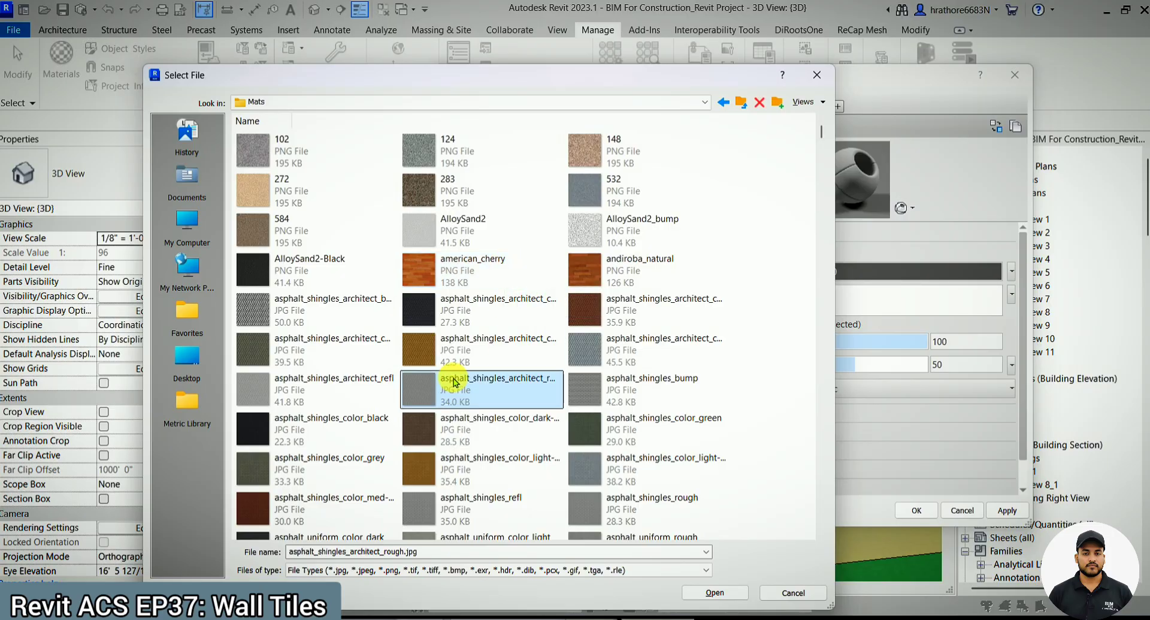
key(t)
scroll(454, 382, down, 2)
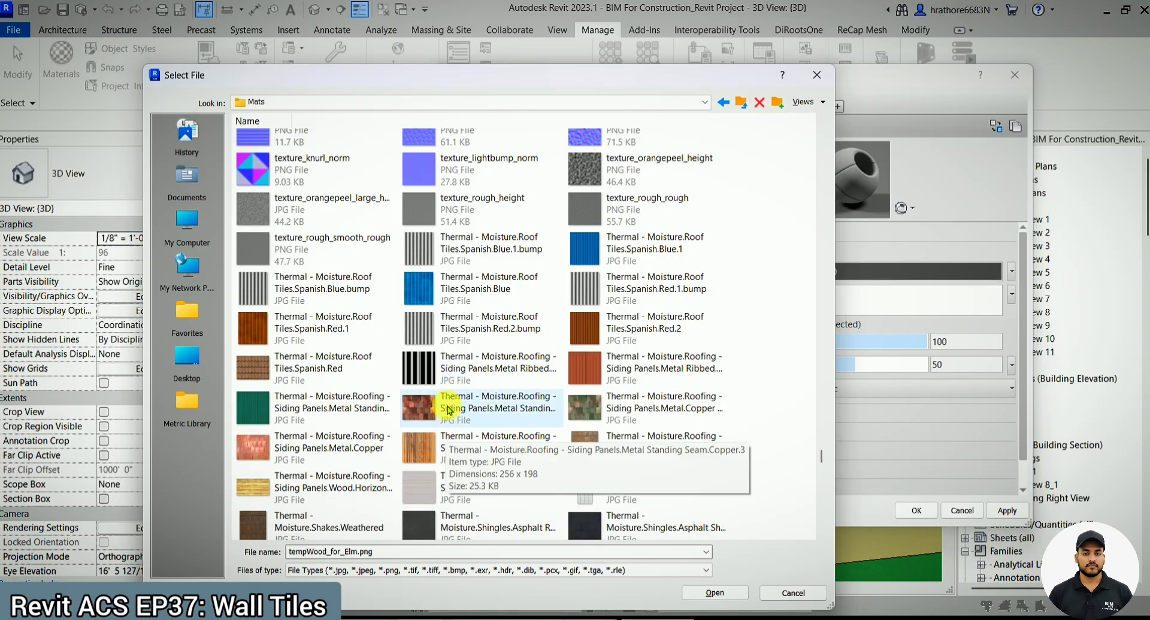
click(318, 287)
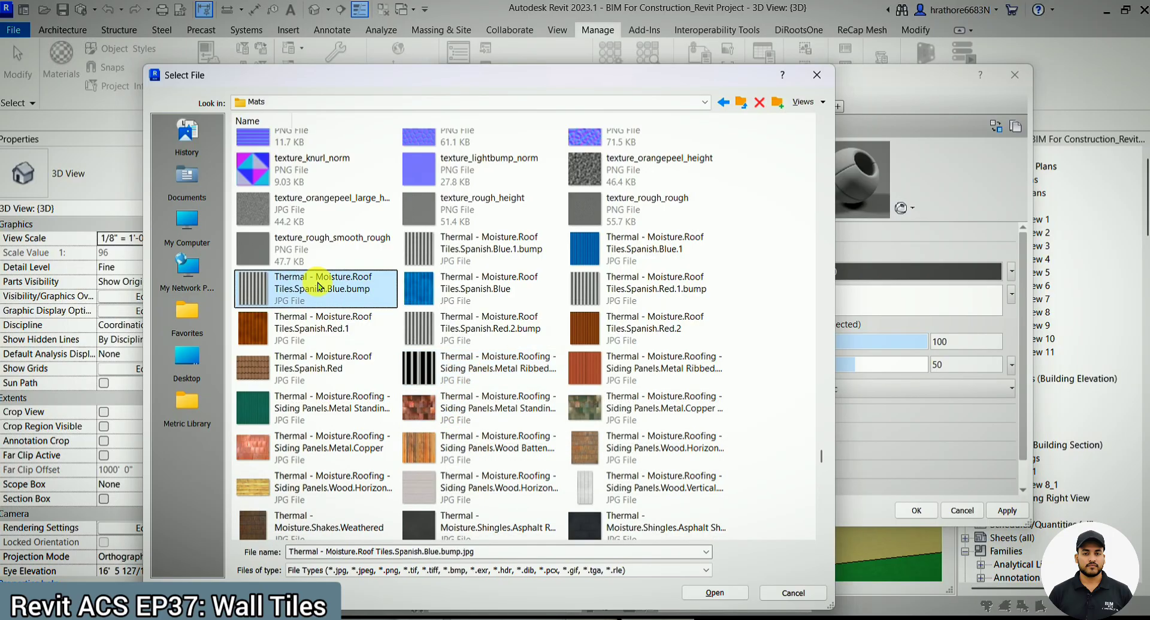
click(710, 592)
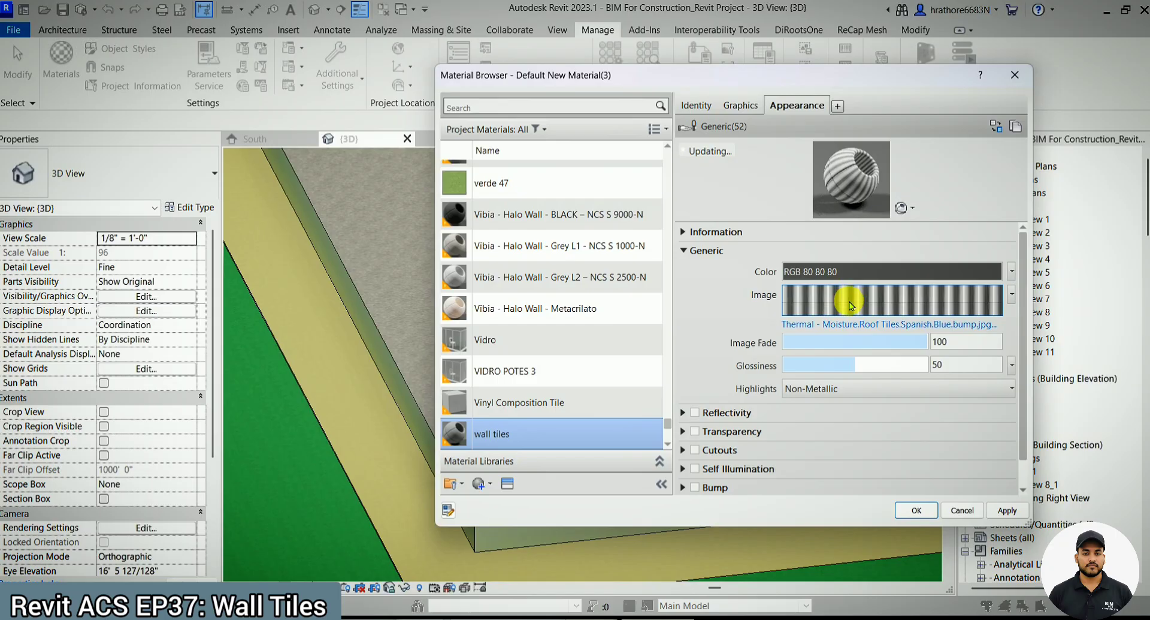
Enable Use Render Appearance for the wall tiles material's shading and apply the material changes.
click(743, 105)
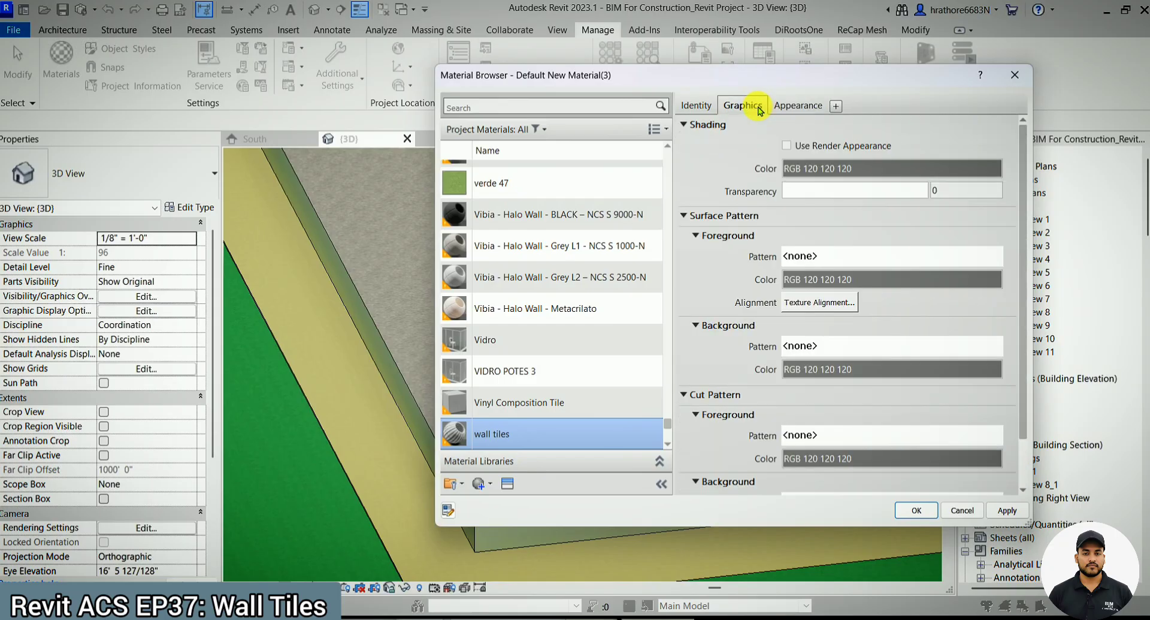
click(787, 145)
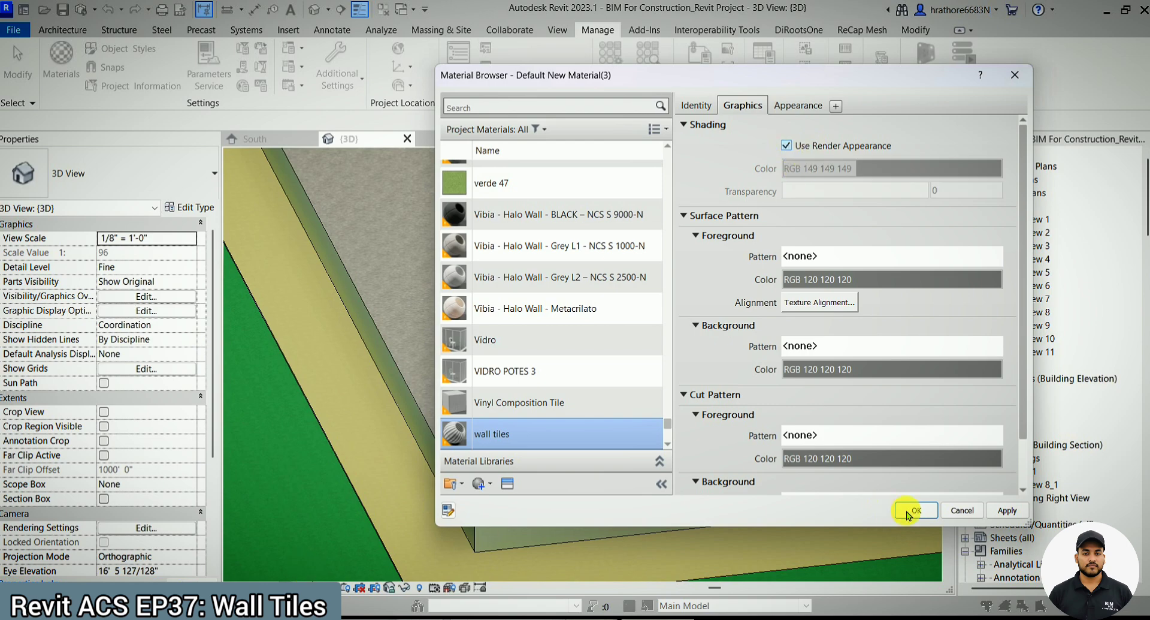
click(1007, 510)
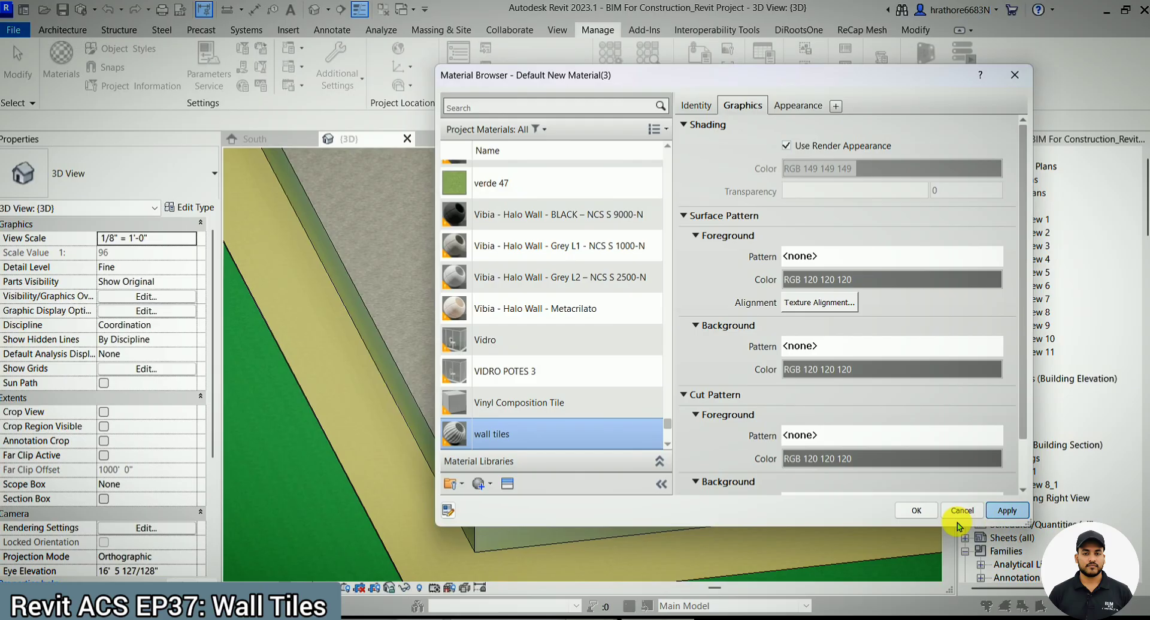
click(923, 510)
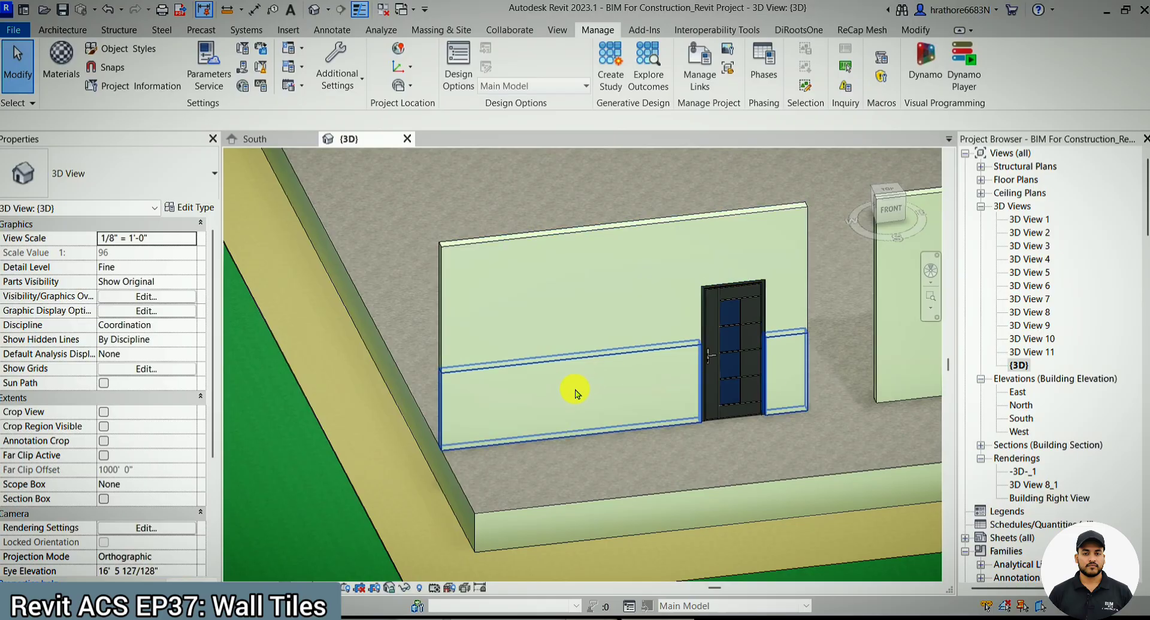
Paint the lower face of the split door wall with the wall tiles material.
click(915, 31)
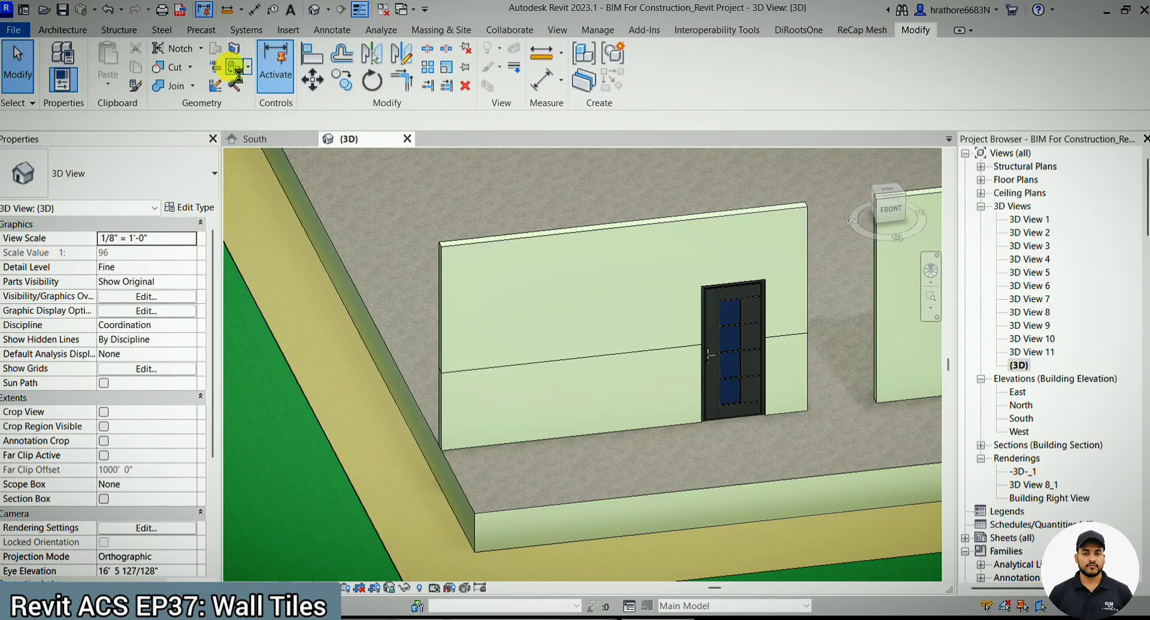
click(235, 67)
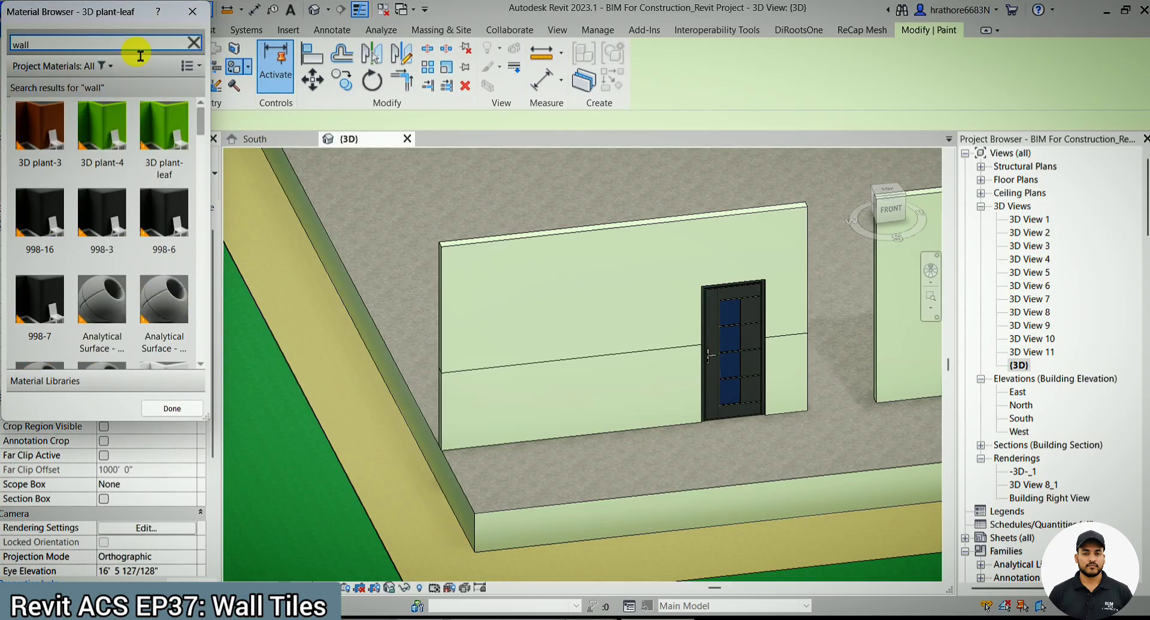
text(tile)
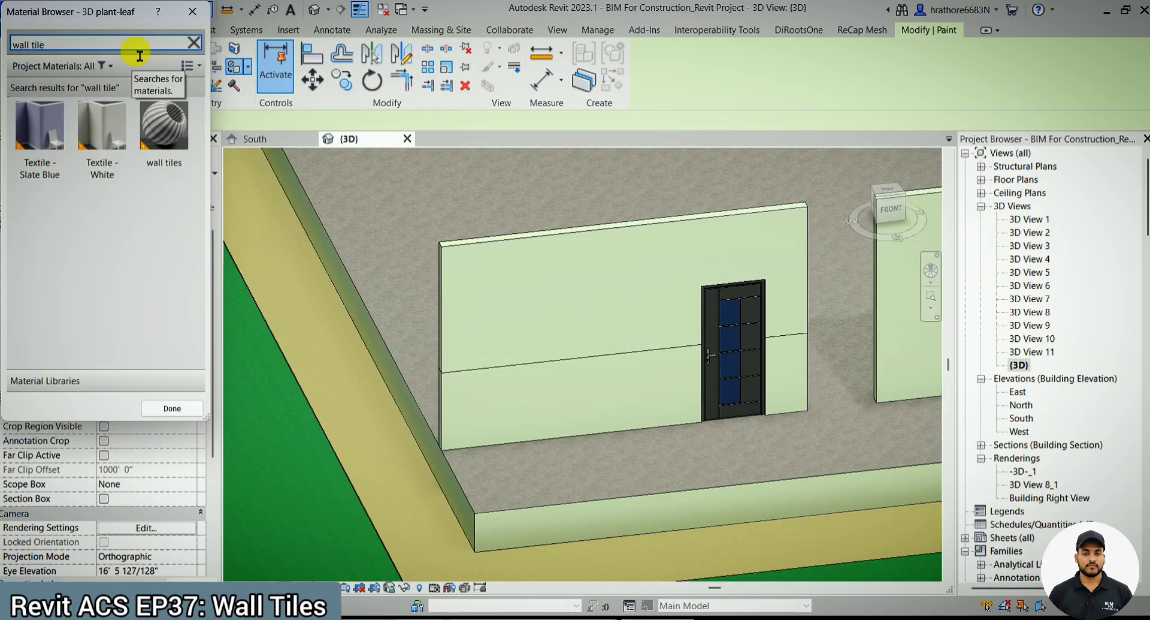
click(165, 129)
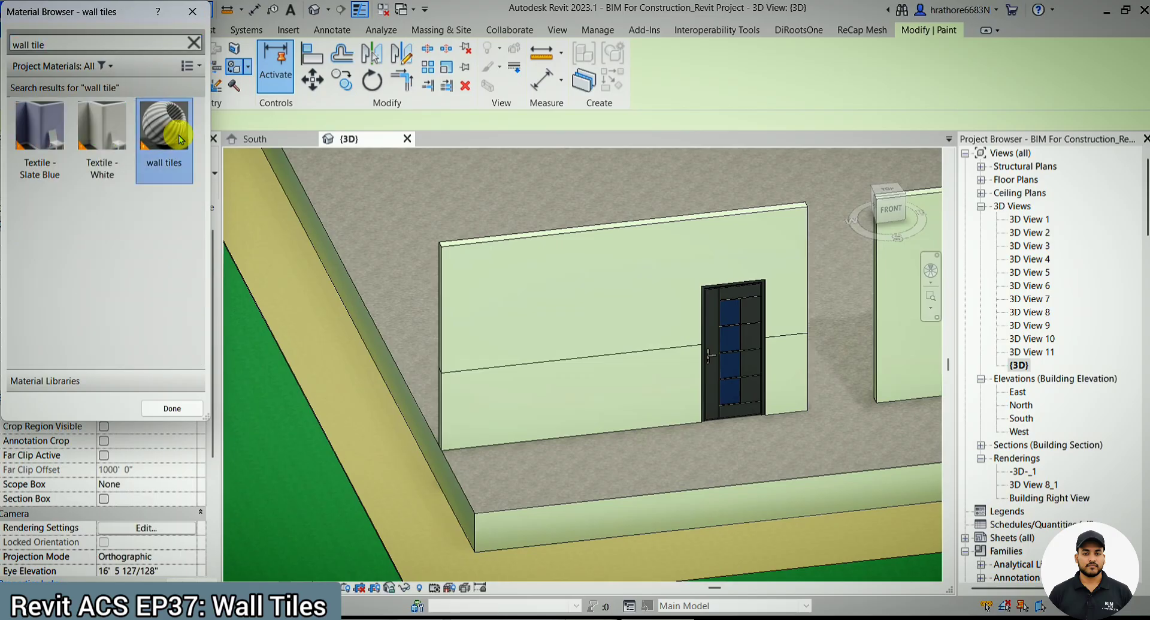
click(491, 403)
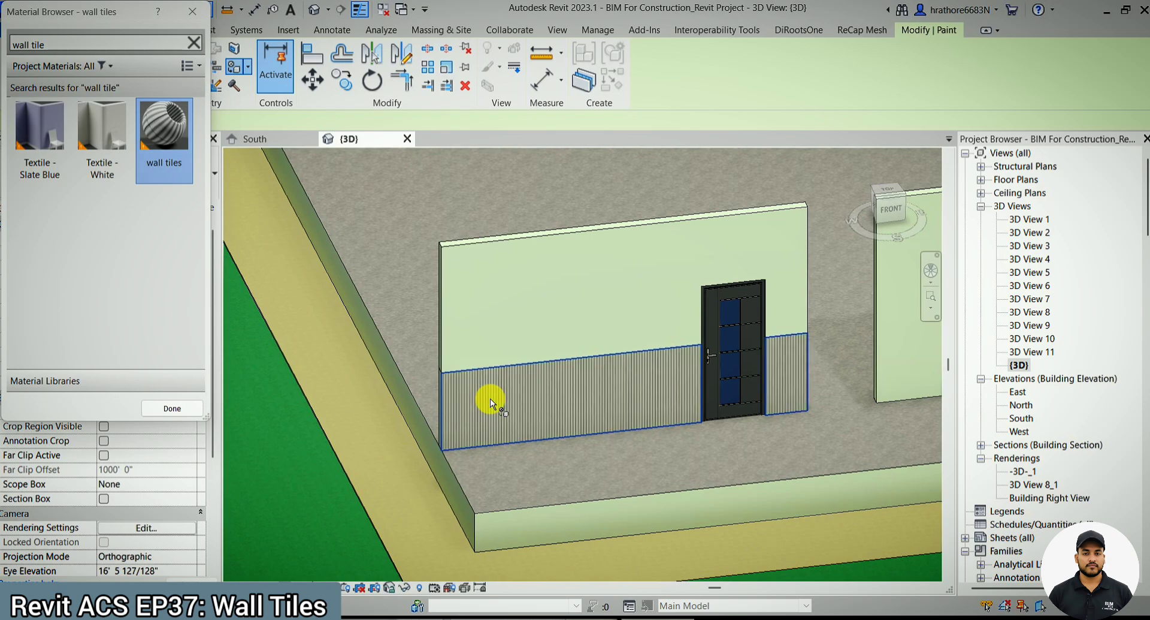
click(180, 408)
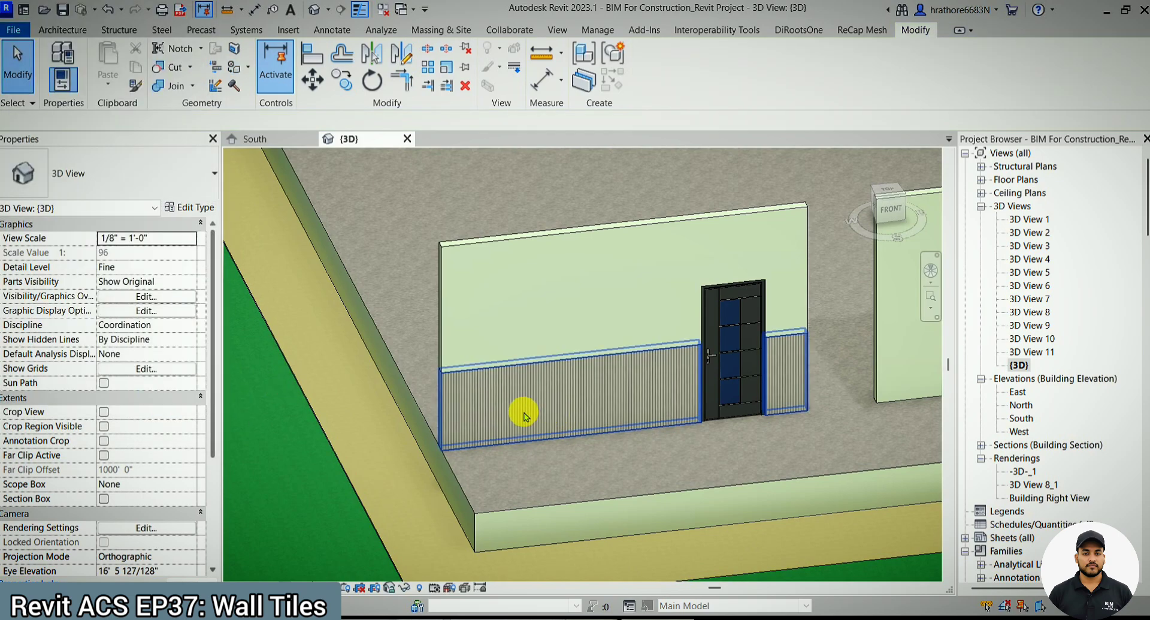
Examine the tile texture on the lower part of the door wall up close and from a distance.
scroll(524, 415, up, 6)
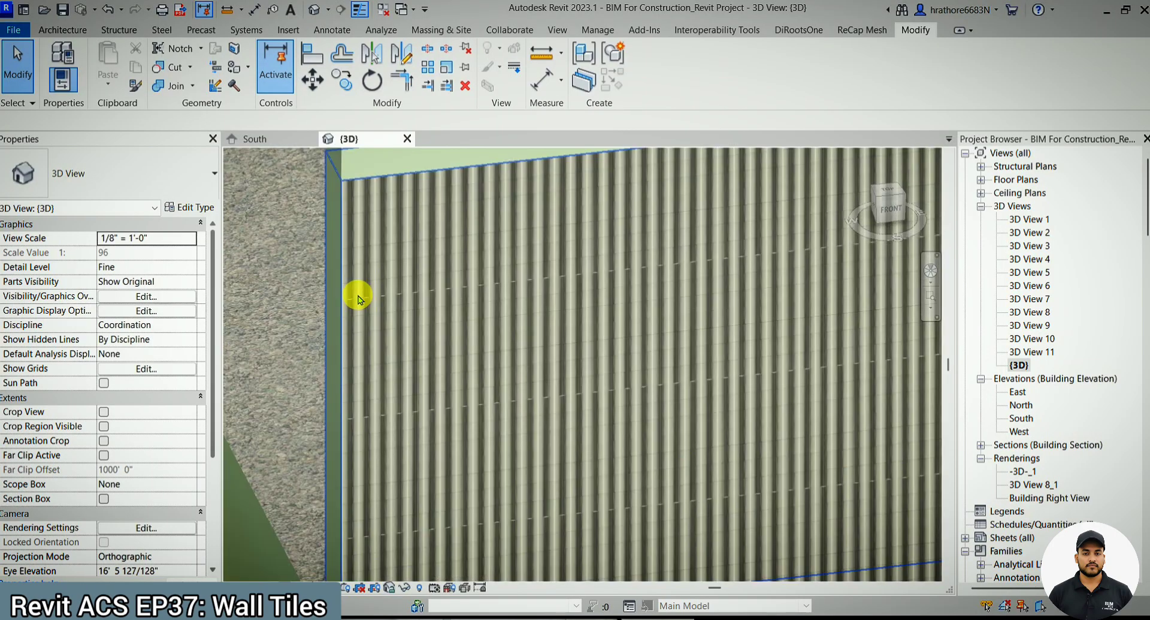
scroll(357, 299, down, 5)
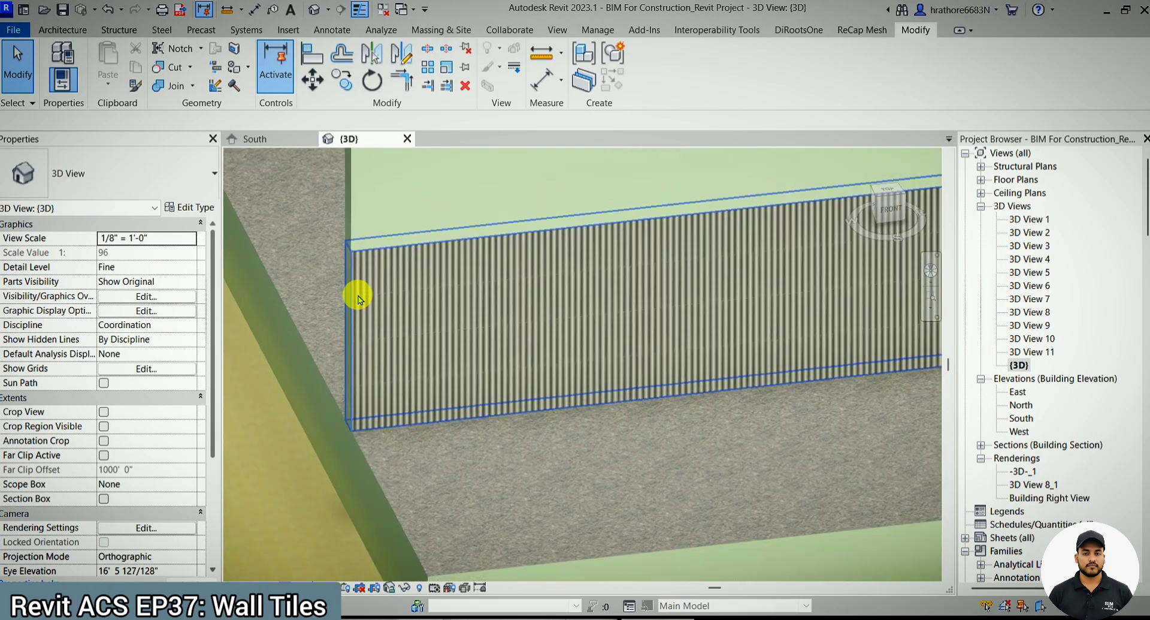
scroll(358, 298, down, 3)
scroll(452, 452, down, 2)
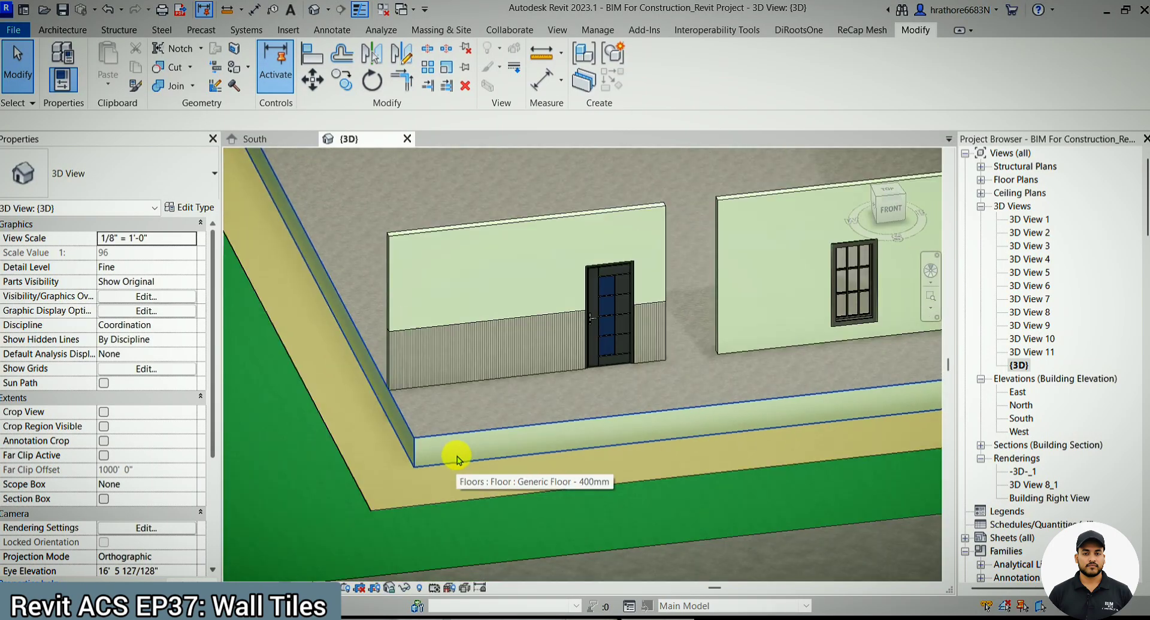
scroll(323, 424, down, 4)
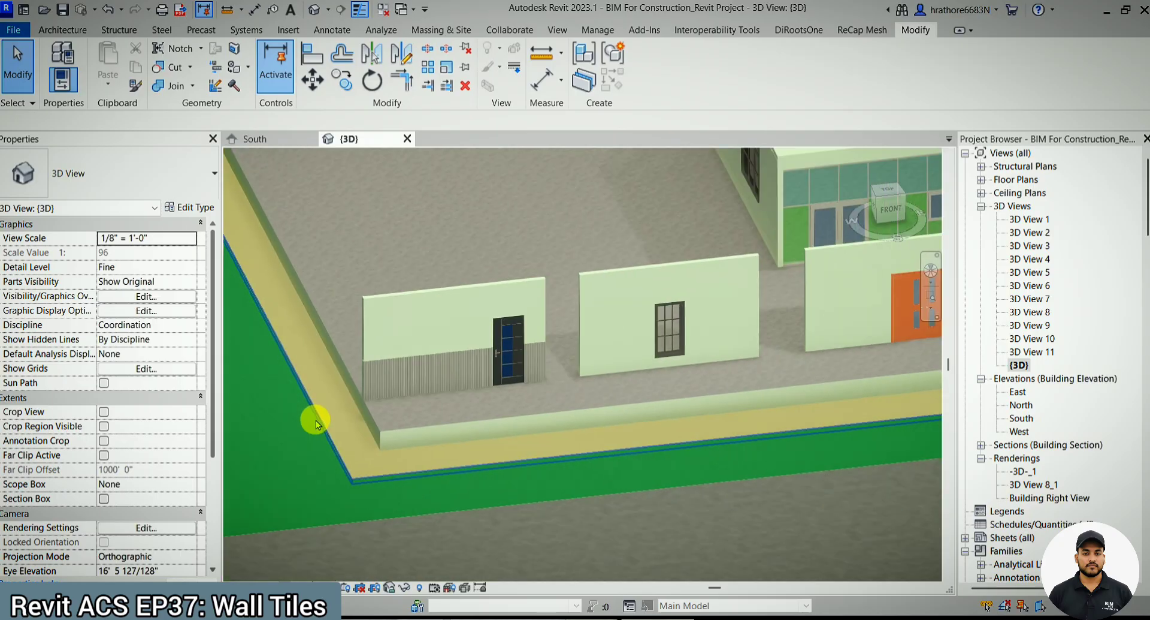
Inspect the neighbouring wall with the window and check it as a separate wall.
scroll(722, 337, up, 5)
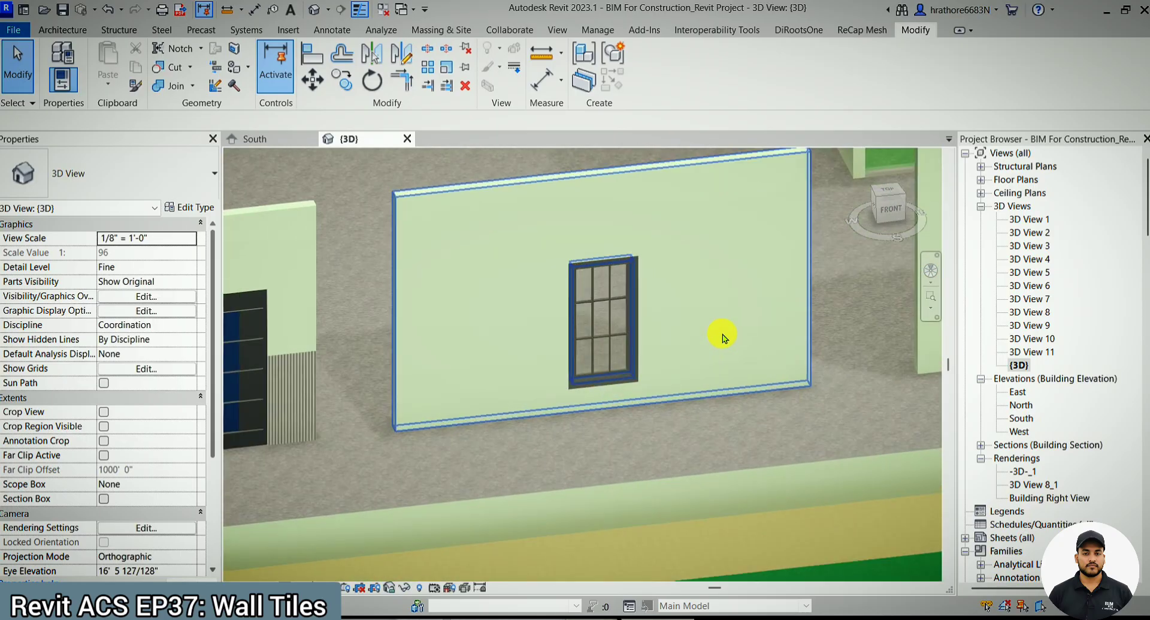
scroll(723, 337, up, 2)
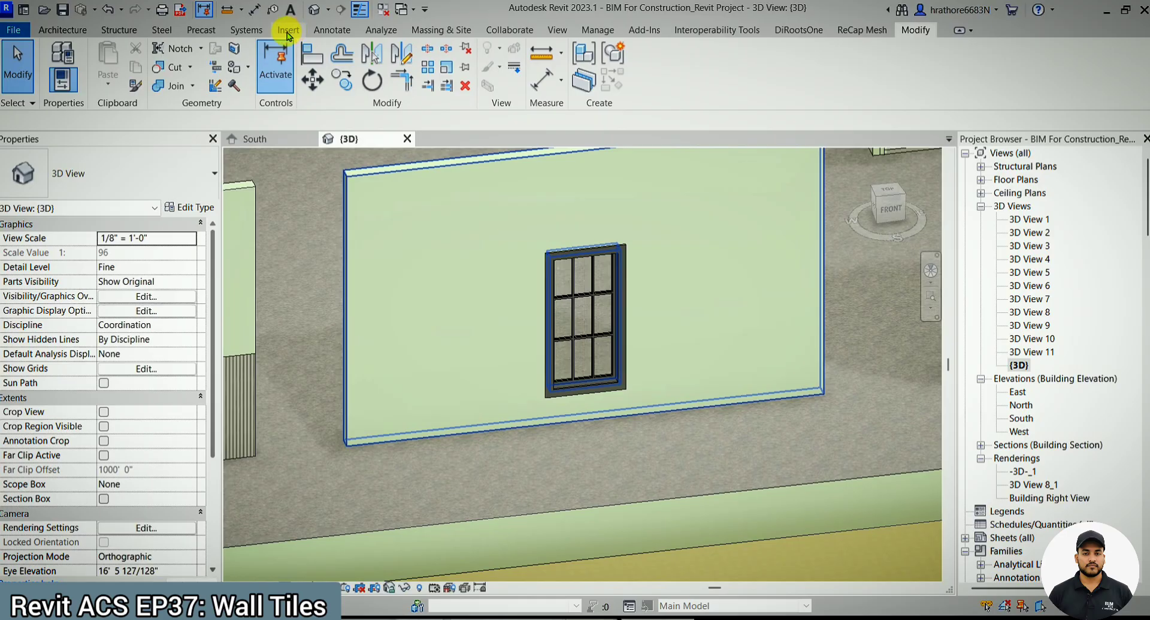
click(288, 31)
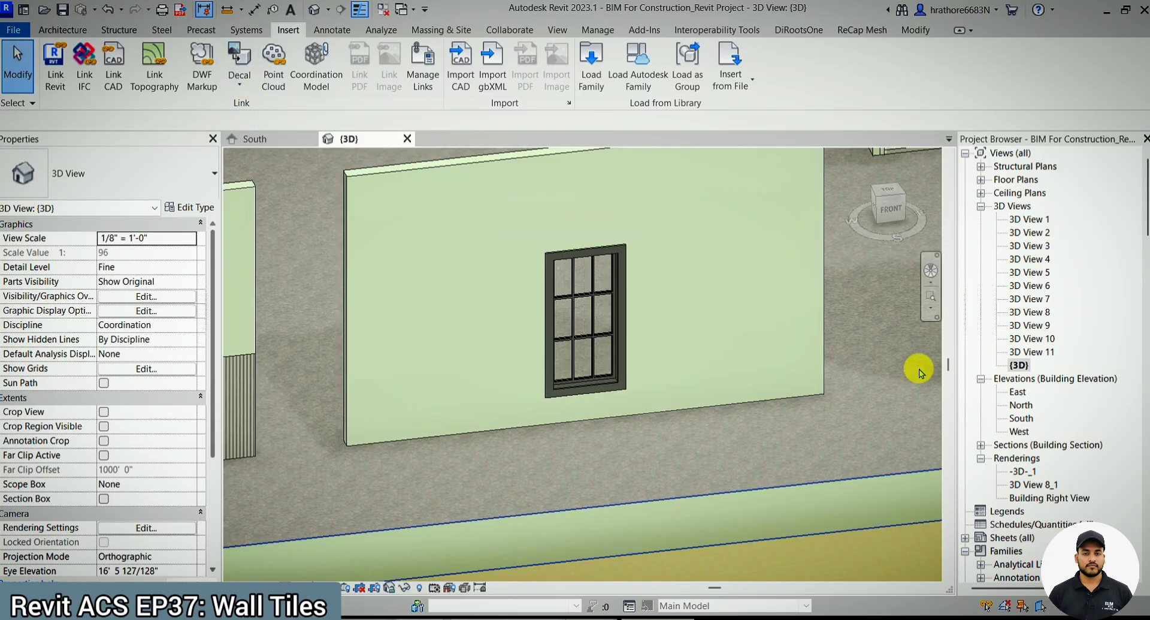
scroll(935, 363, down, 3)
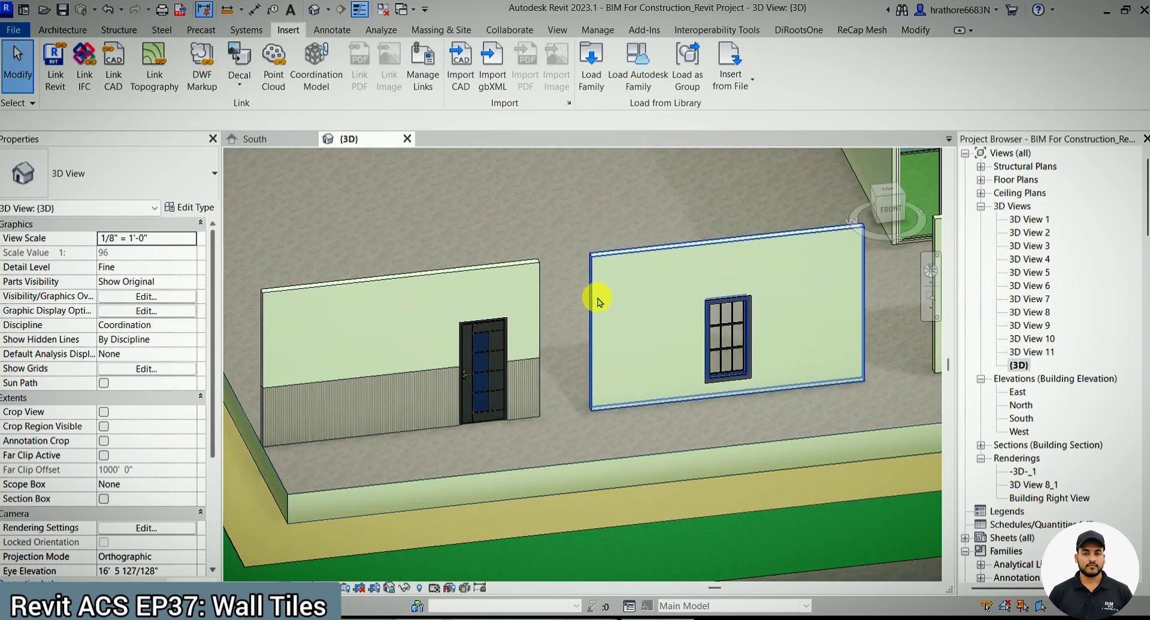
scroll(773, 334, up, 3)
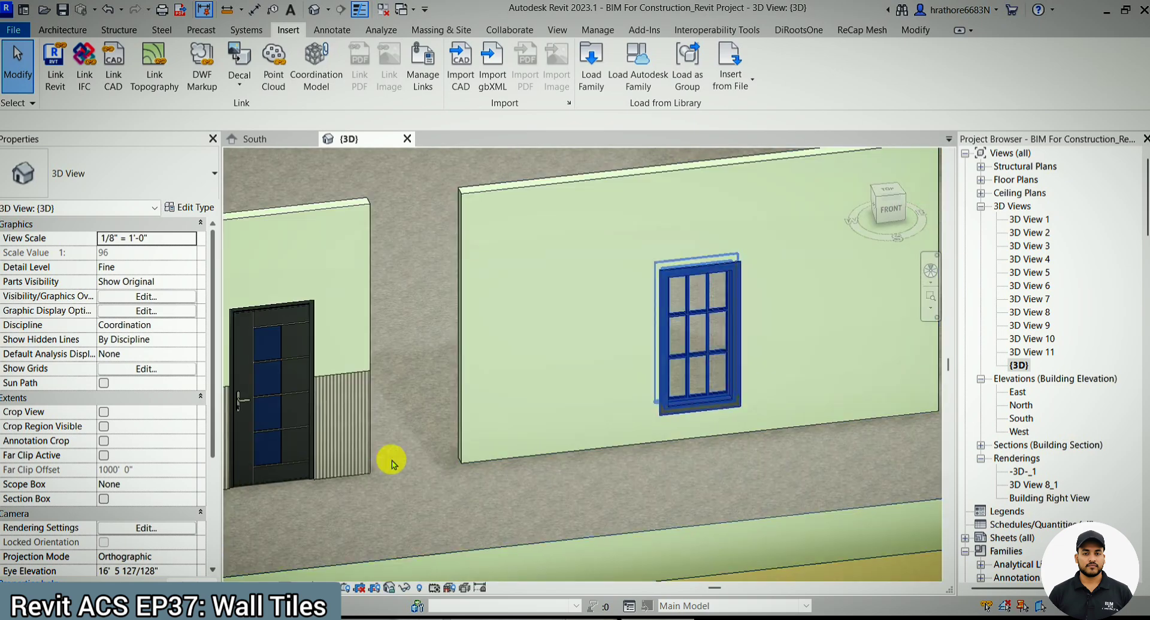
scroll(388, 463, down, 3)
scroll(558, 410, up, 2)
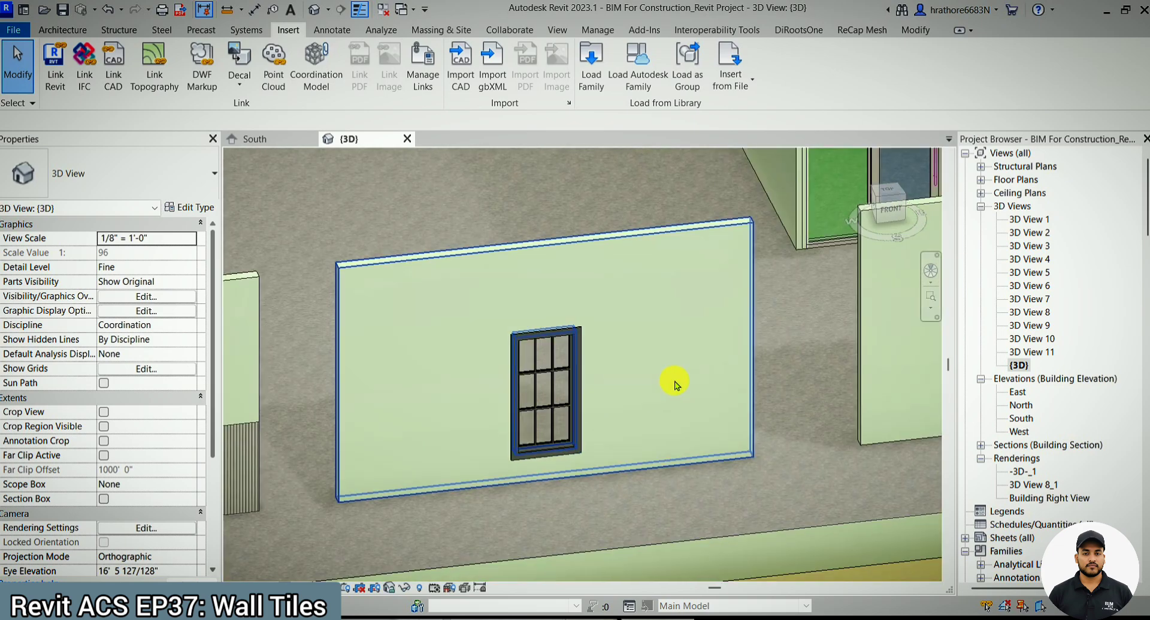
click(674, 384)
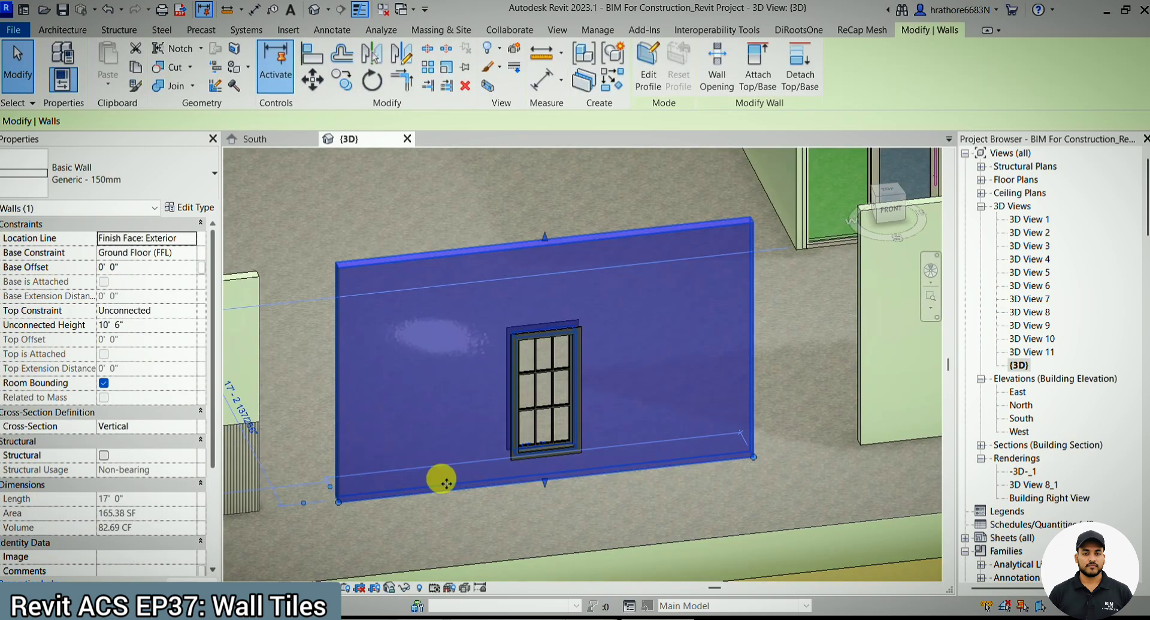
key(Escape)
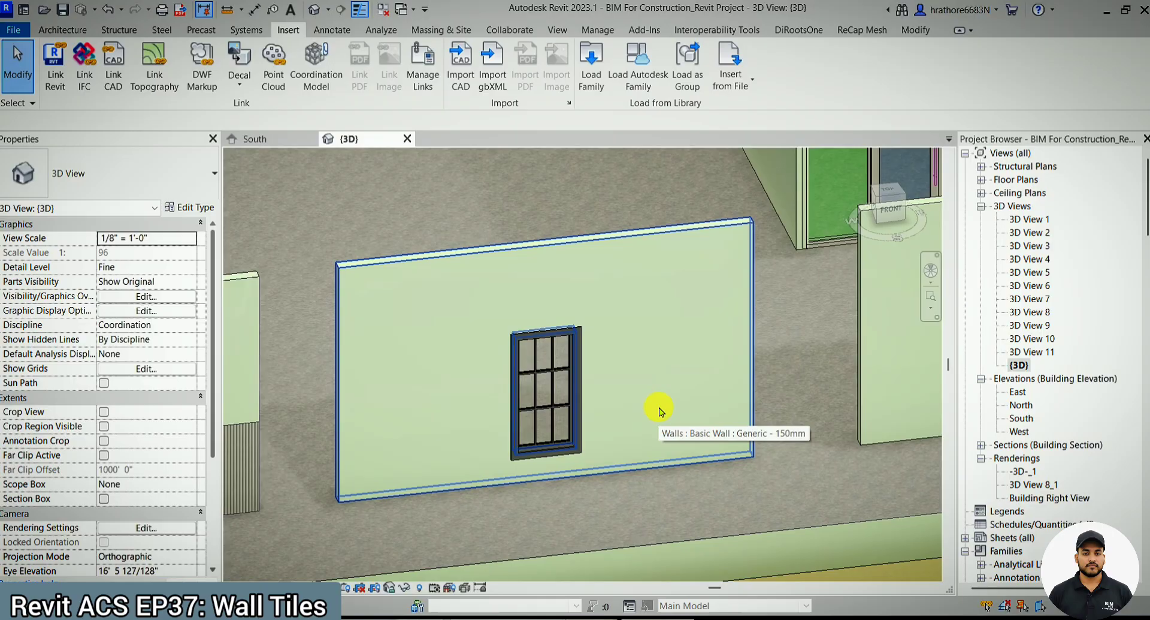
click(239, 83)
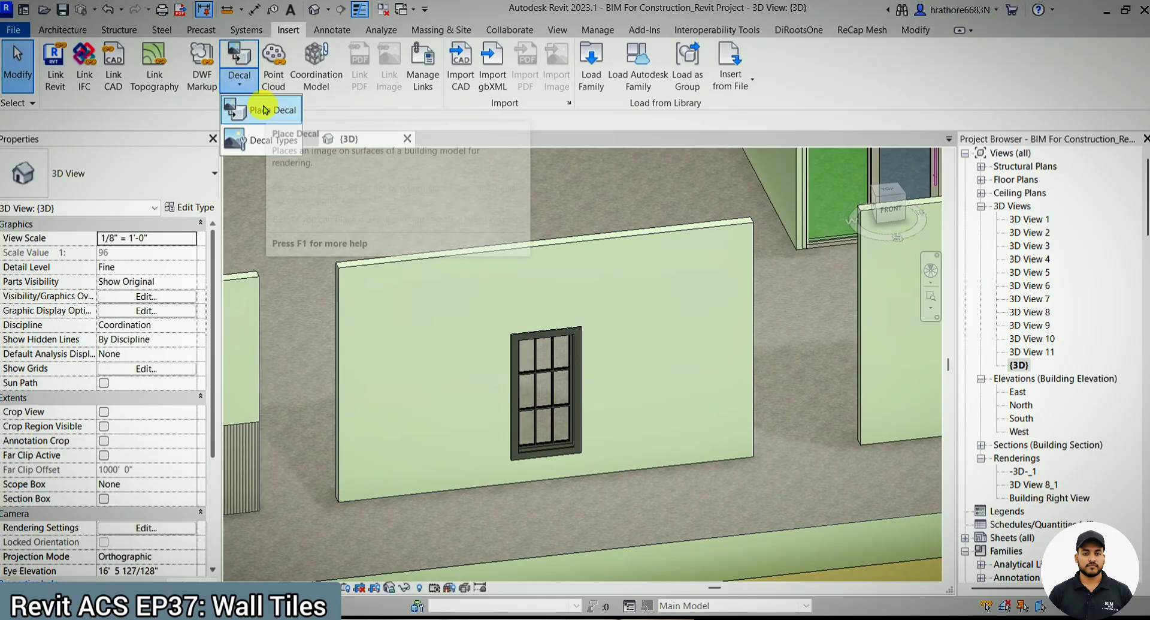
click(290, 111)
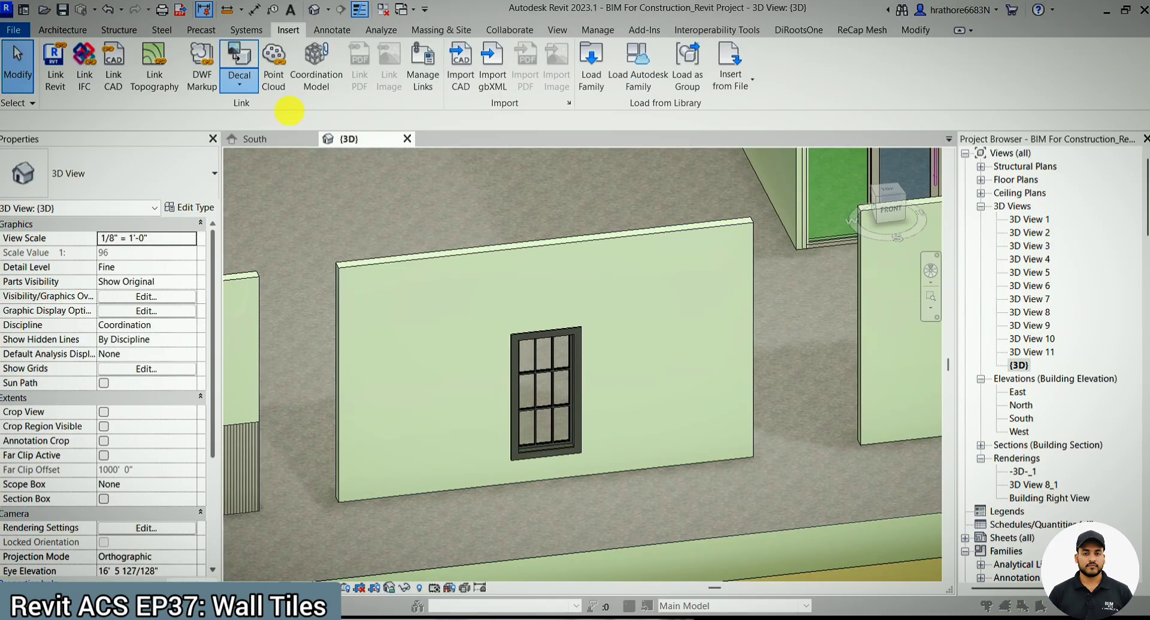
key(Escape)
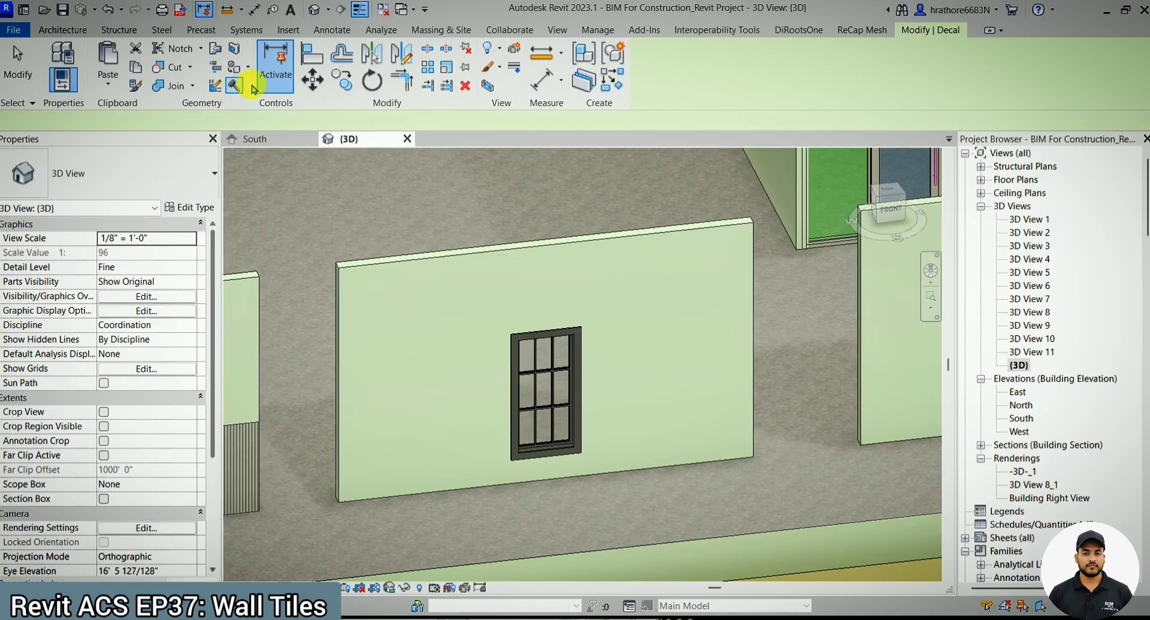
key(Escape)
Create a new decal type named Wall Decal Tile.
click(252, 84)
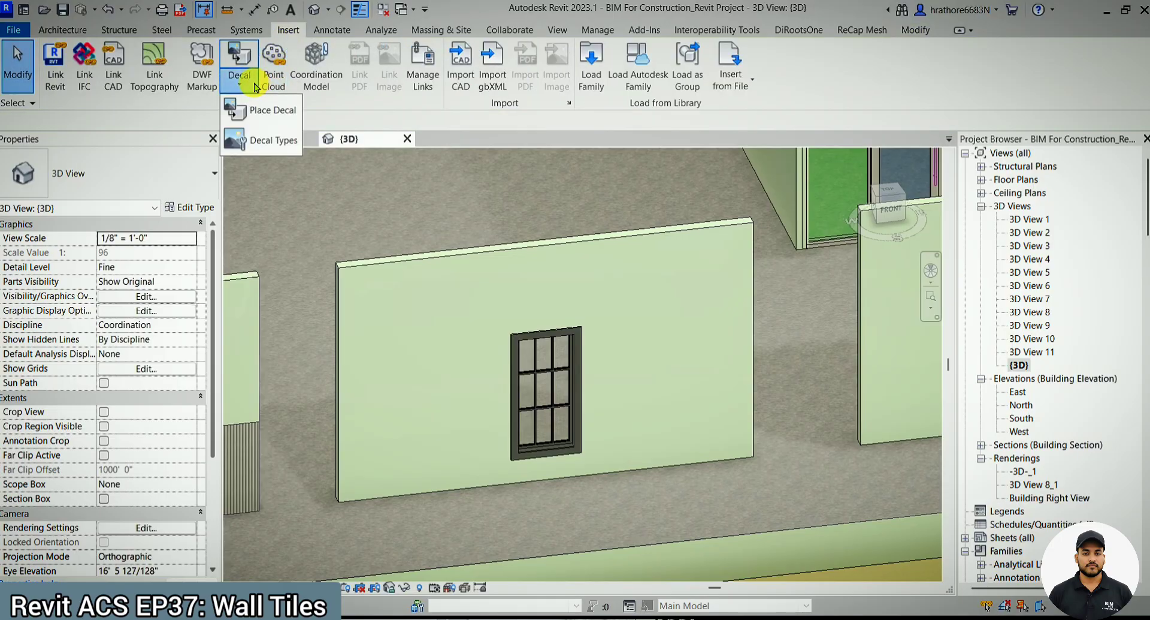
click(273, 142)
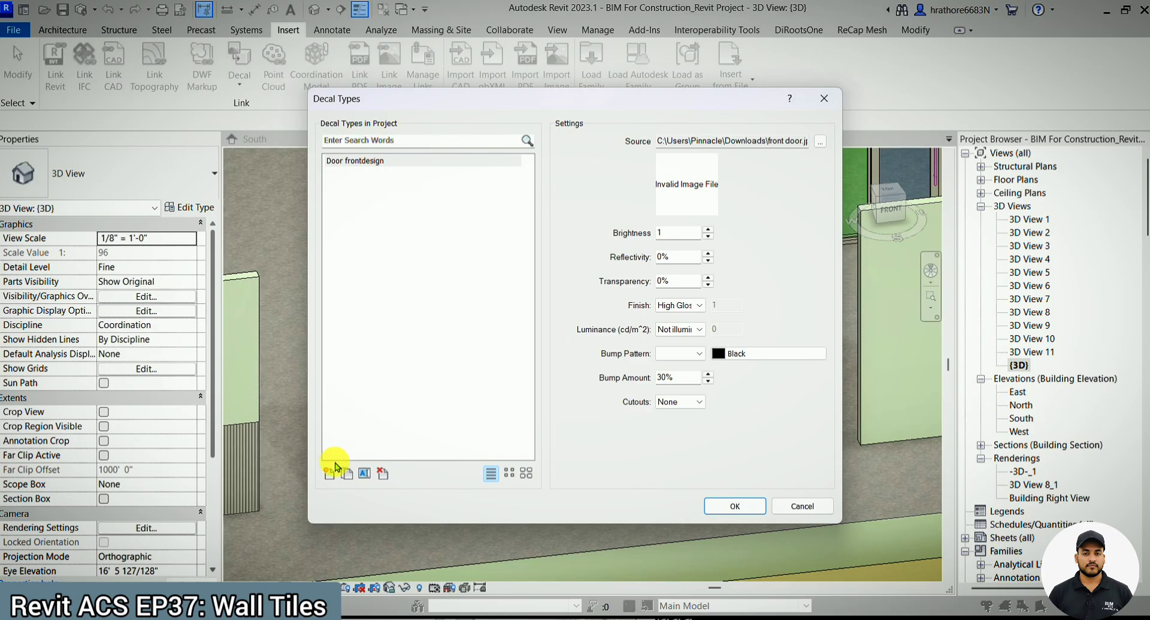
click(331, 474)
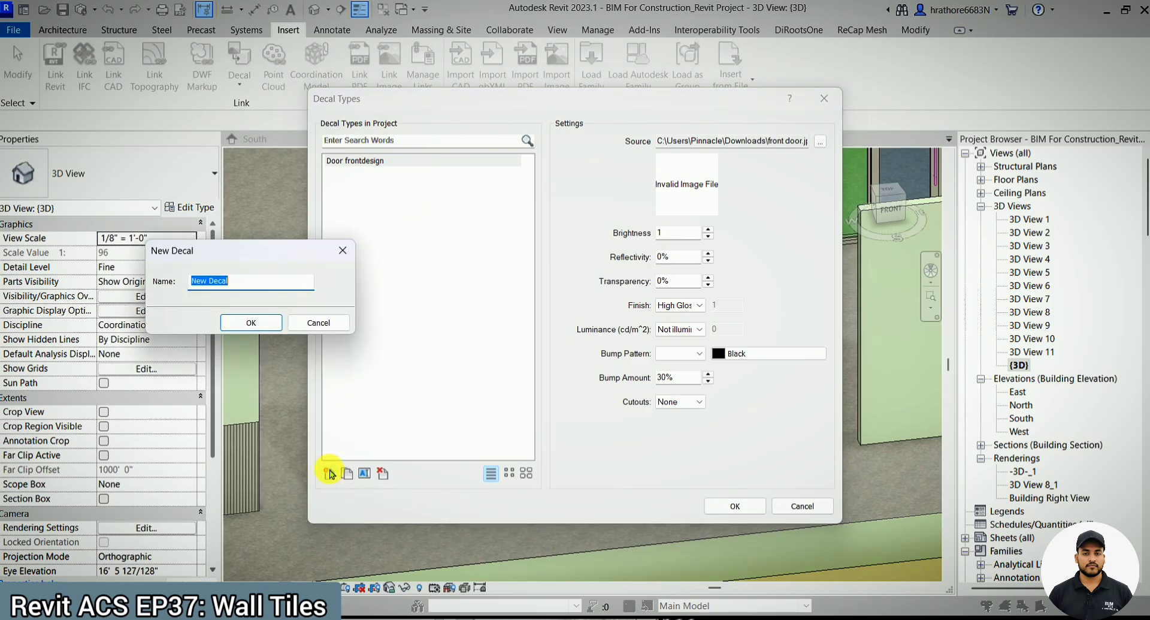
key(Caps_Lock)
text(W)
key(Caps_Lock)
text(al)
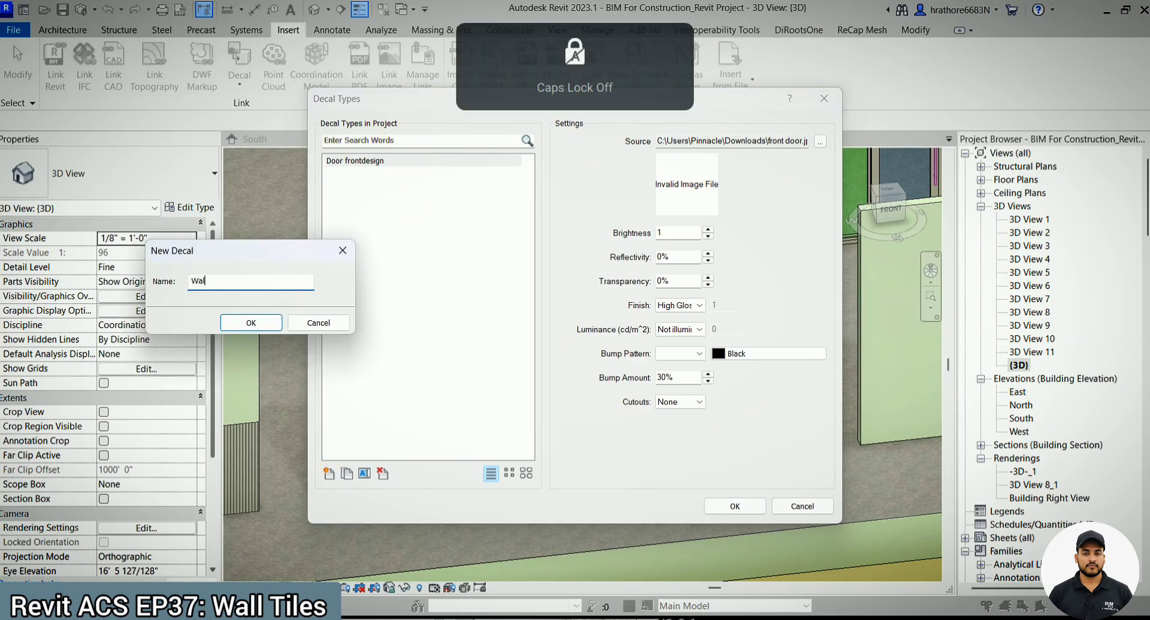
text(l Decal)
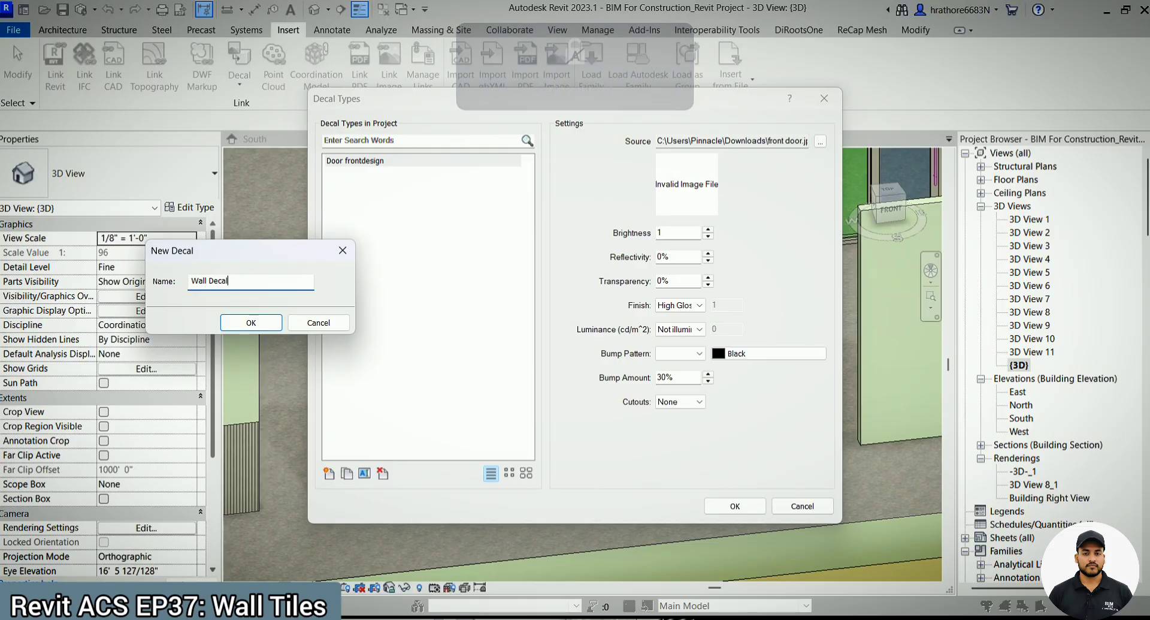
key(Caps_Lock)
text(T)
key(Caps_Lock)
text(ile)
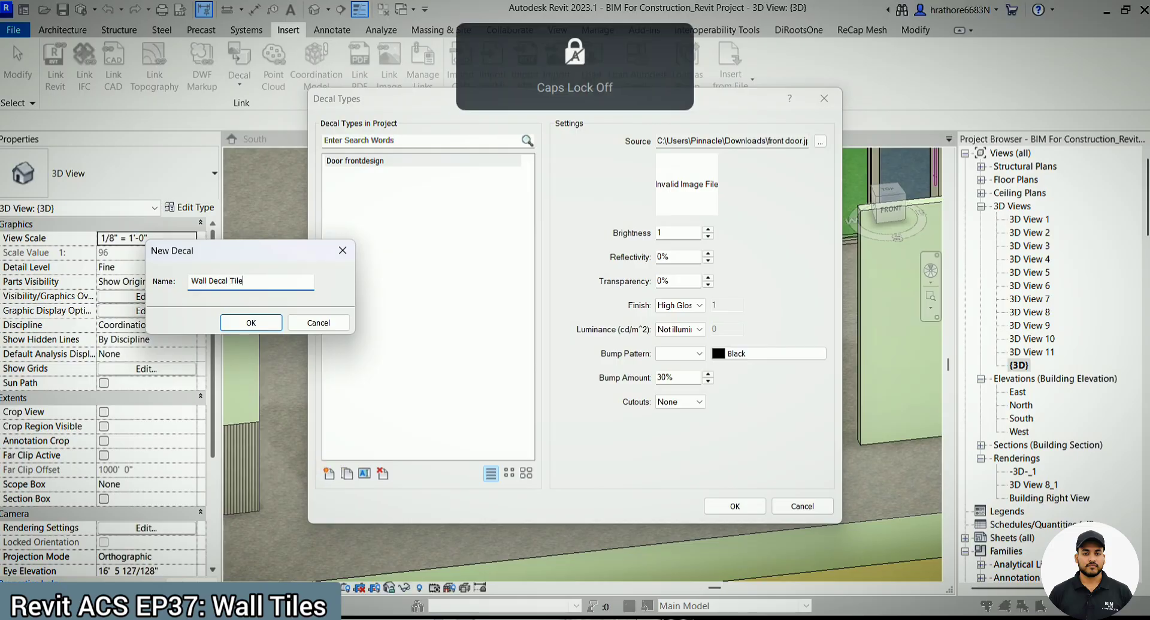
click(267, 324)
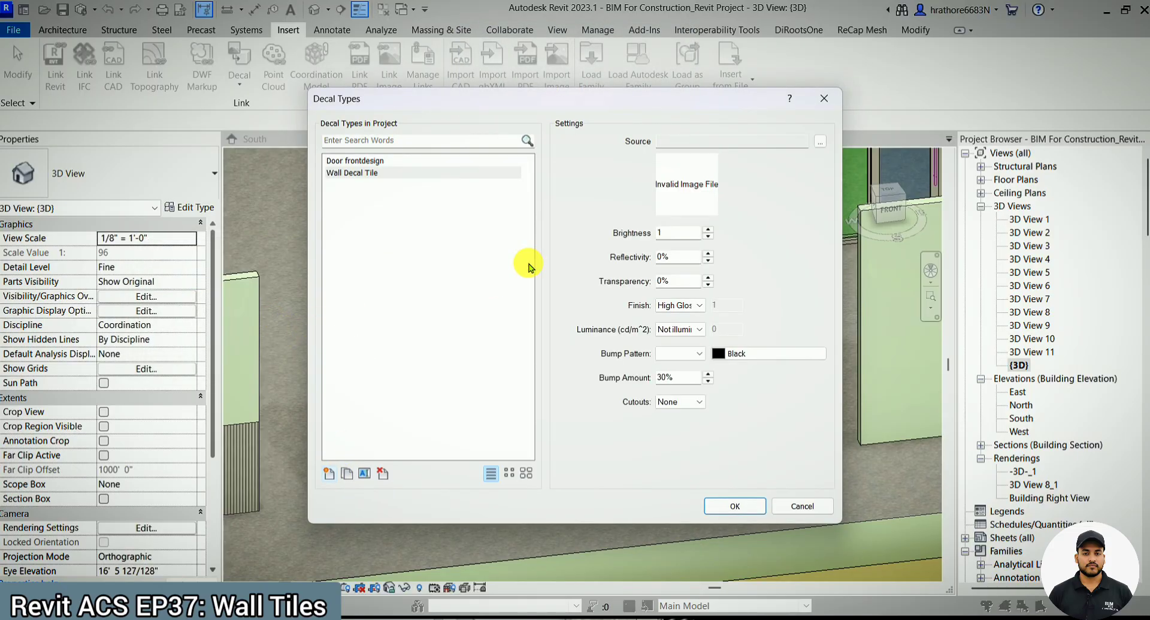
Use wall tiles.jpg from the Downloads folder as the Wall Decal Tile source image and accept the decal type settings.
click(822, 140)
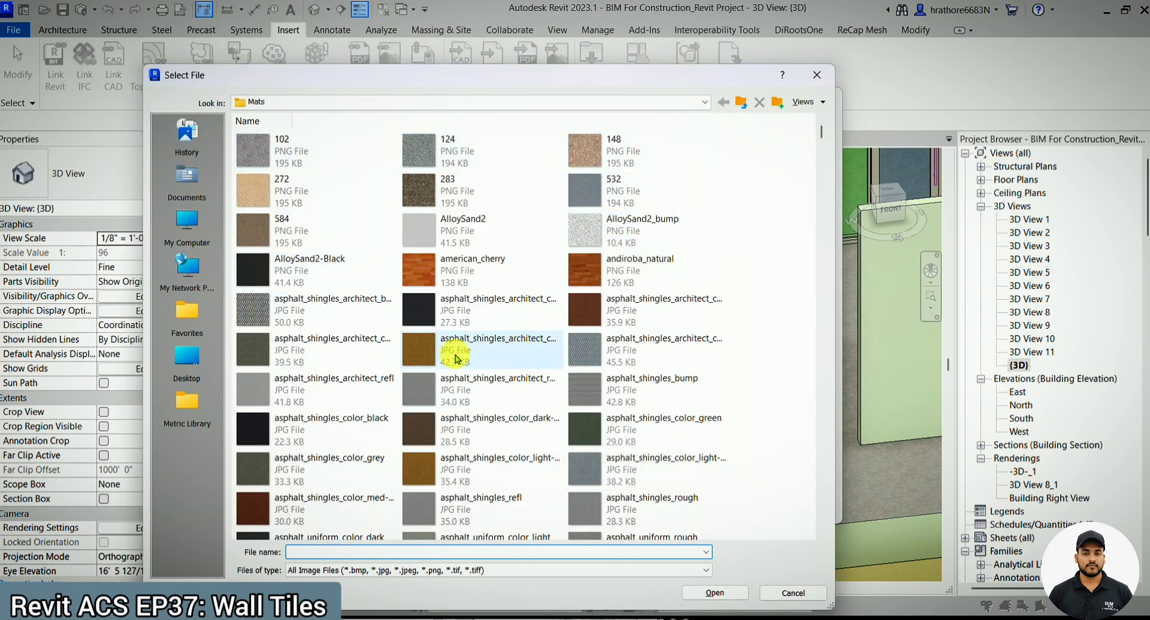
click(185, 377)
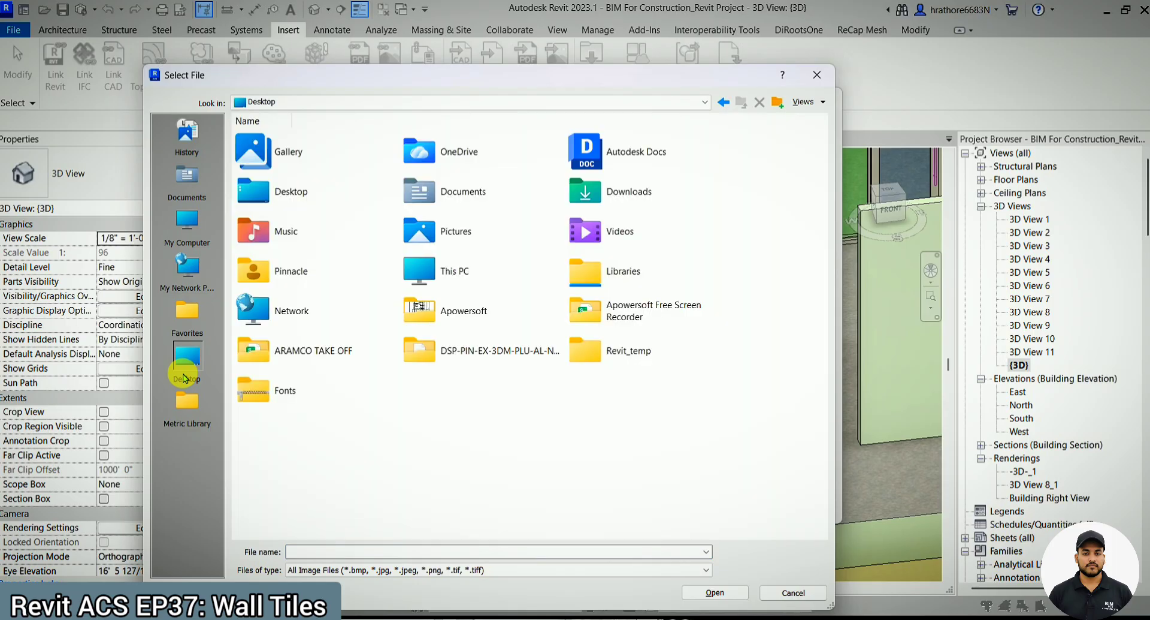
double_click(596, 189)
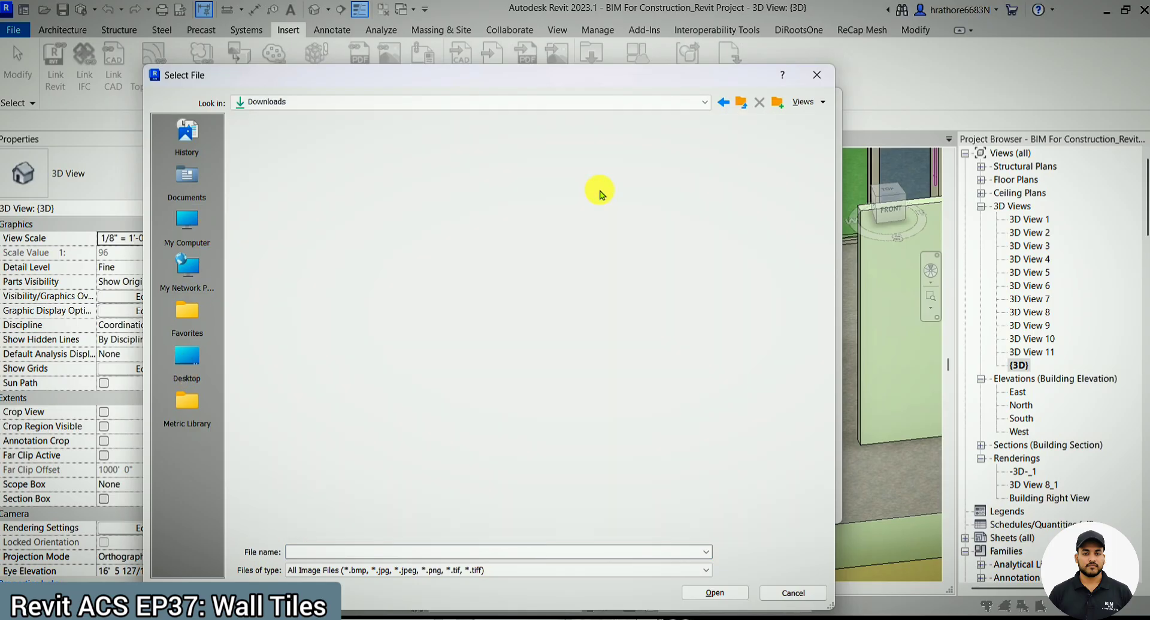
click(297, 156)
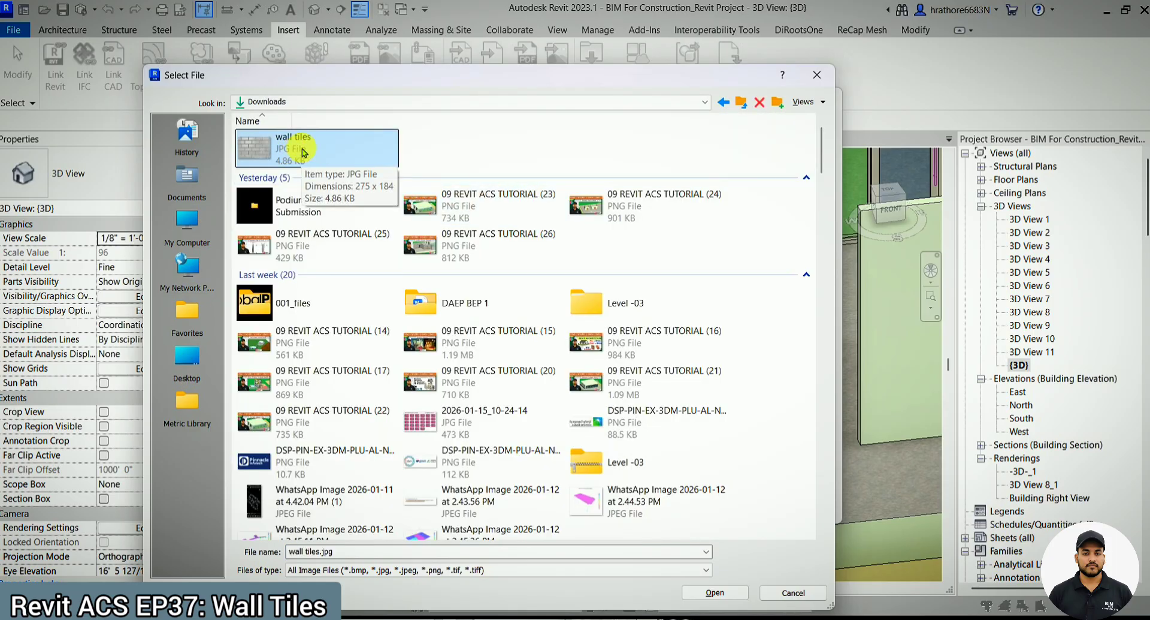
click(713, 595)
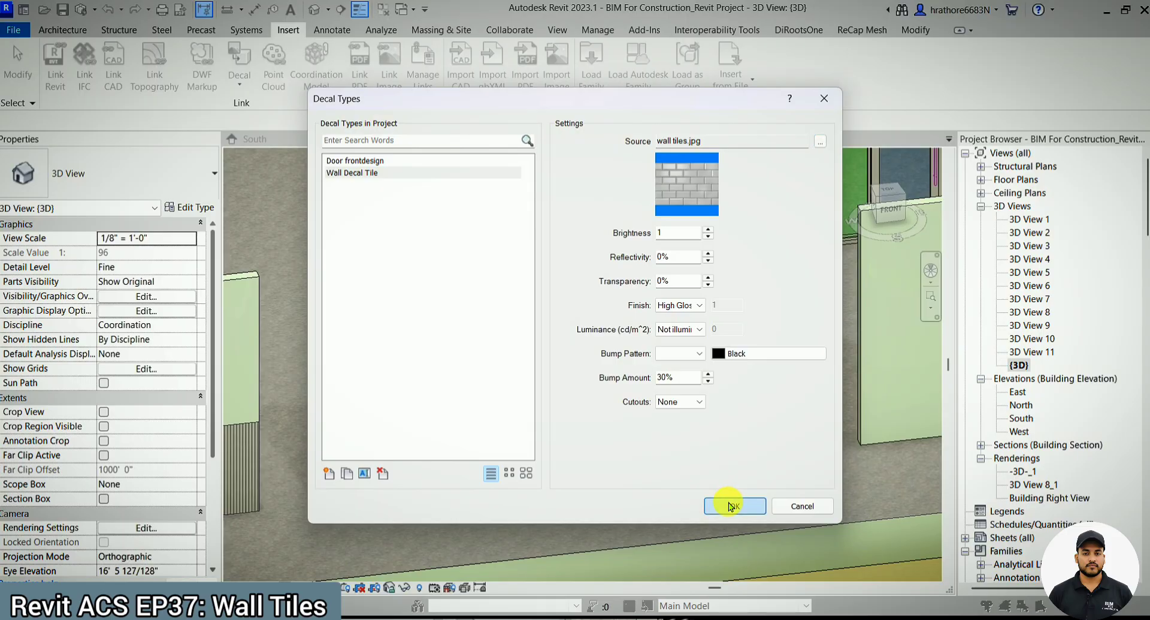
click(730, 506)
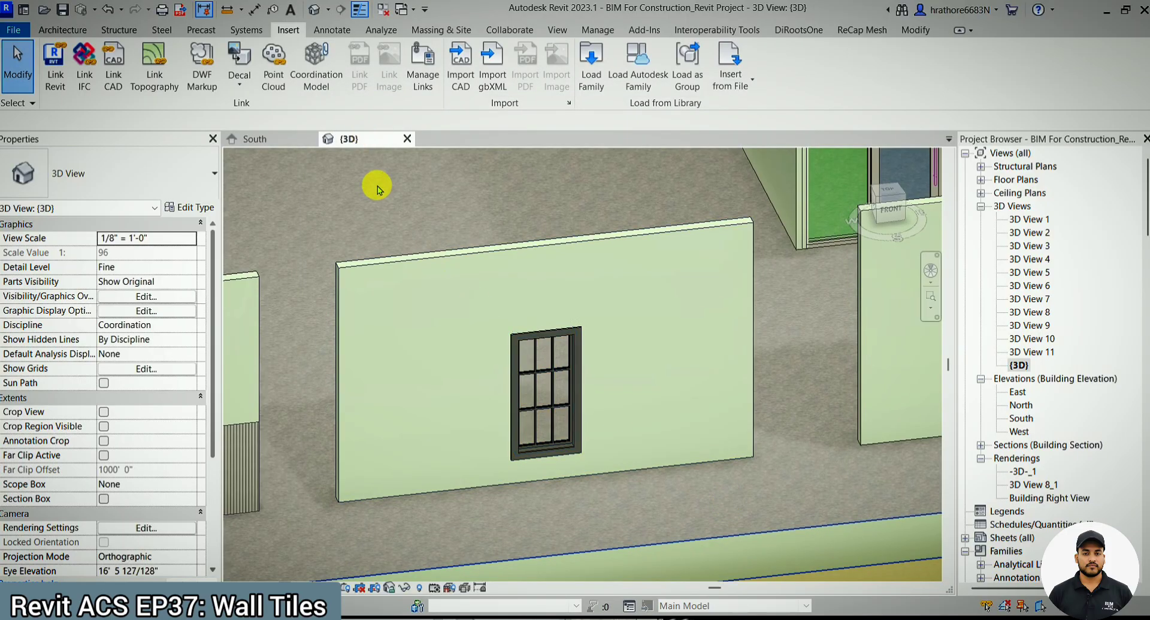
Place the Wall Decal Tile decal on the window wall and move it into the wall's lower-left corner.
click(239, 78)
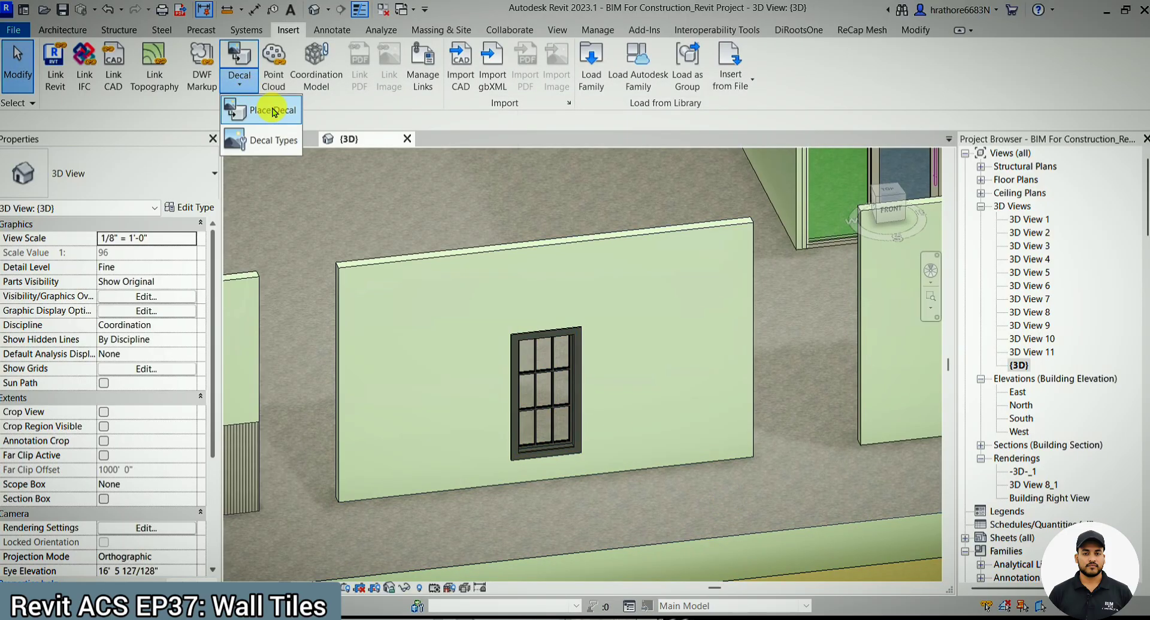
click(288, 122)
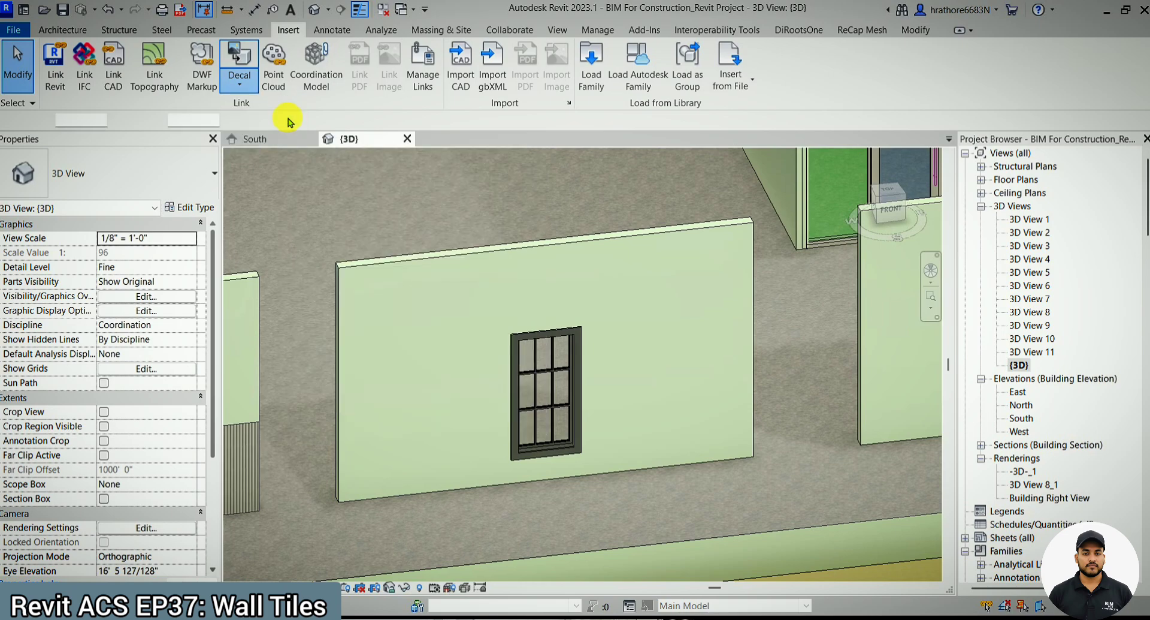
click(144, 186)
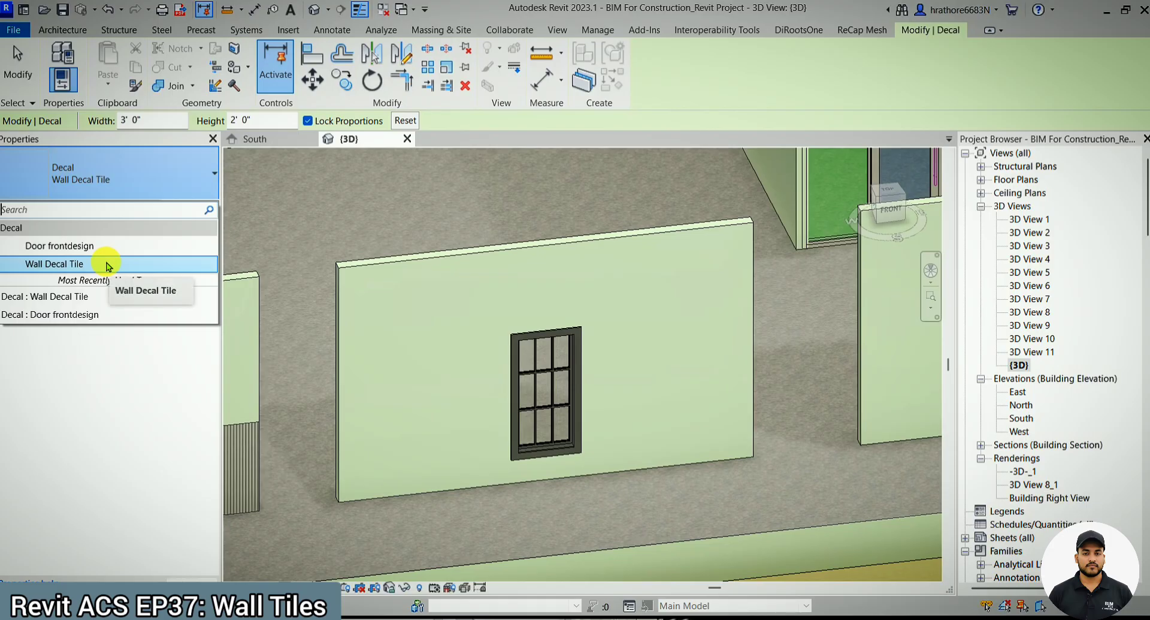
click(108, 264)
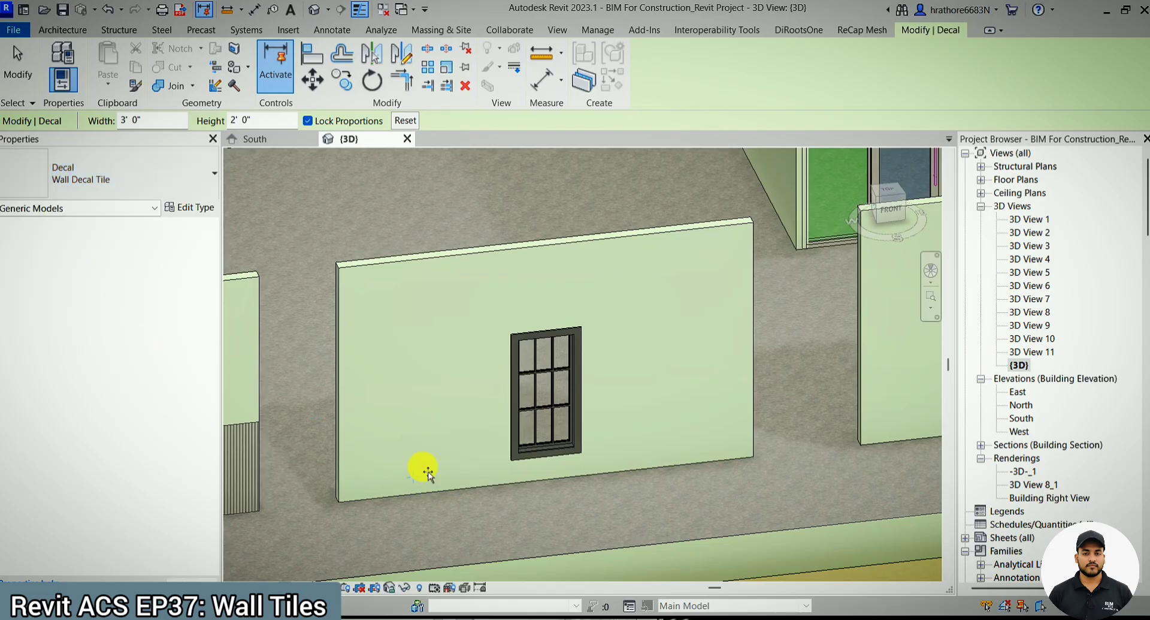
click(398, 445)
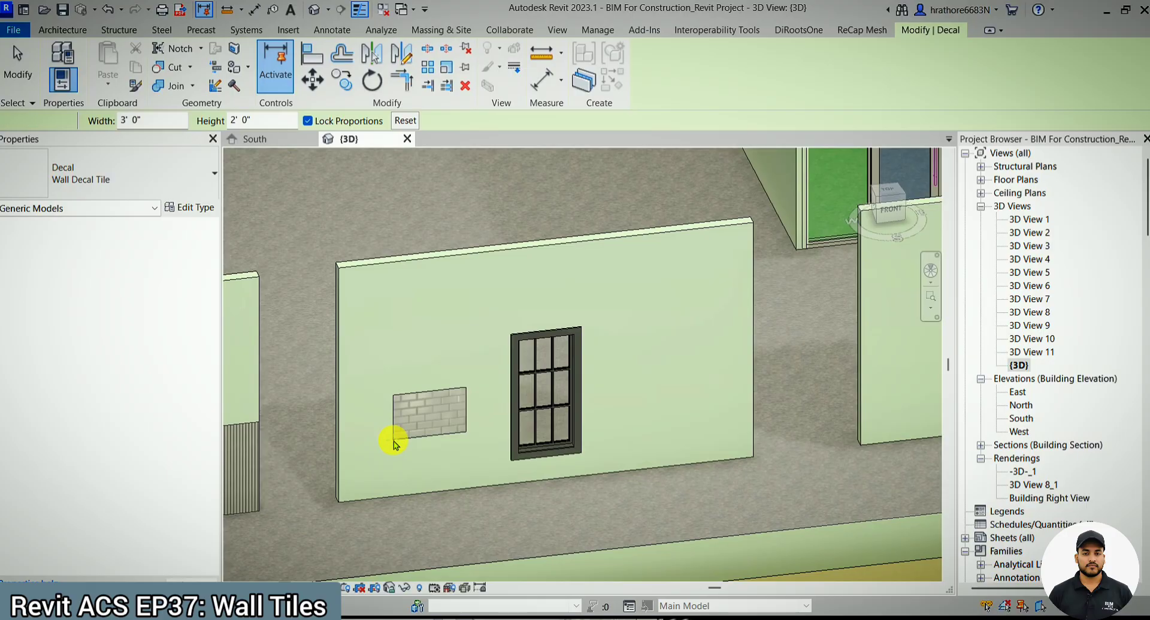
key(Escape)
click(411, 419)
drag(420, 422, 376, 487)
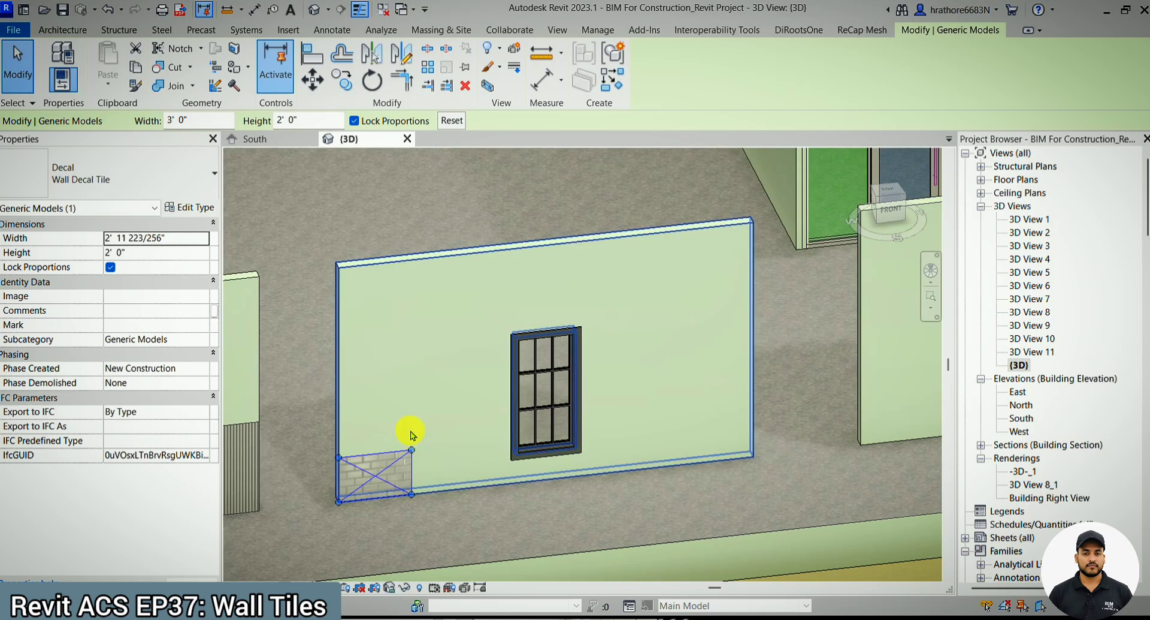
Check the length of the window wall in its properties.
scroll(487, 426, down, 2)
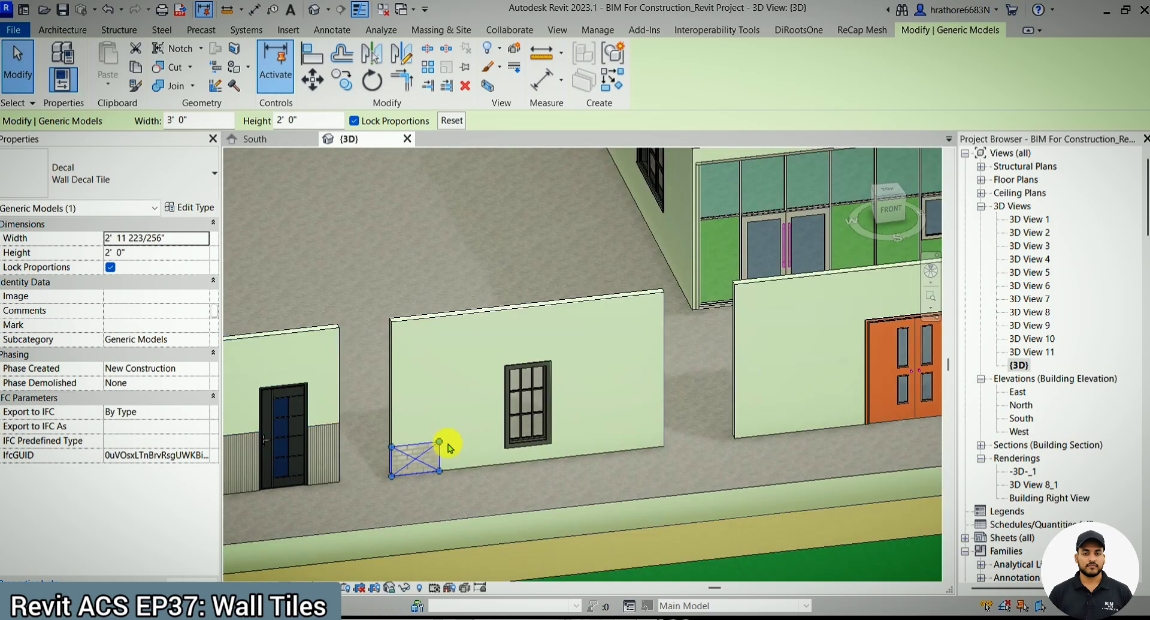
click(641, 437)
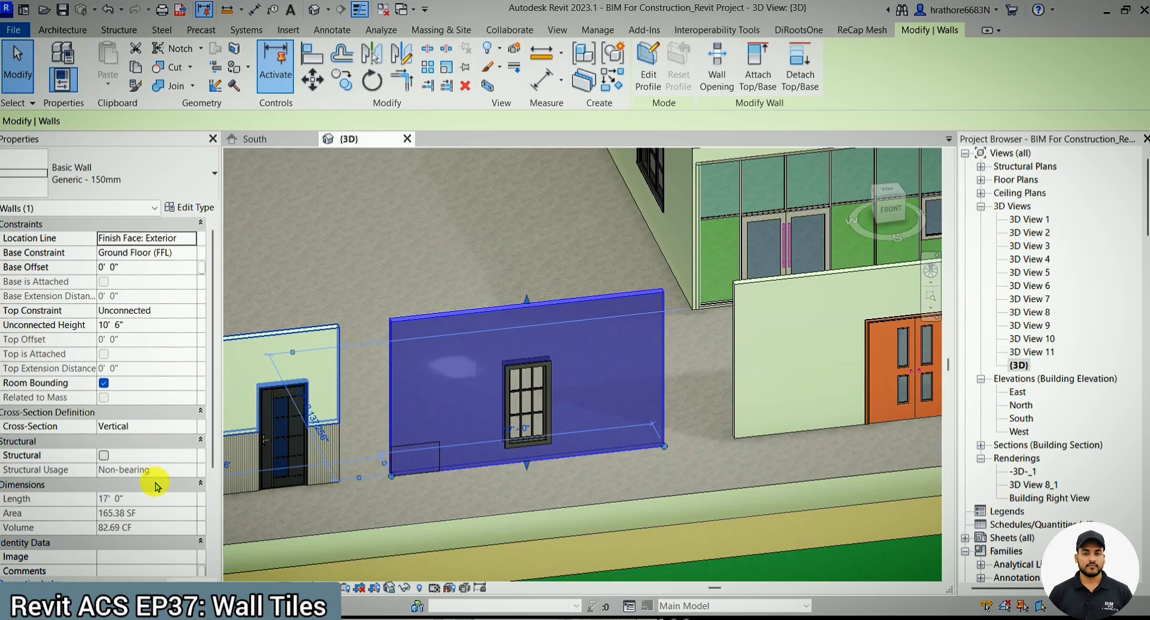
key(Escape)
scroll(411, 457, up, 3)
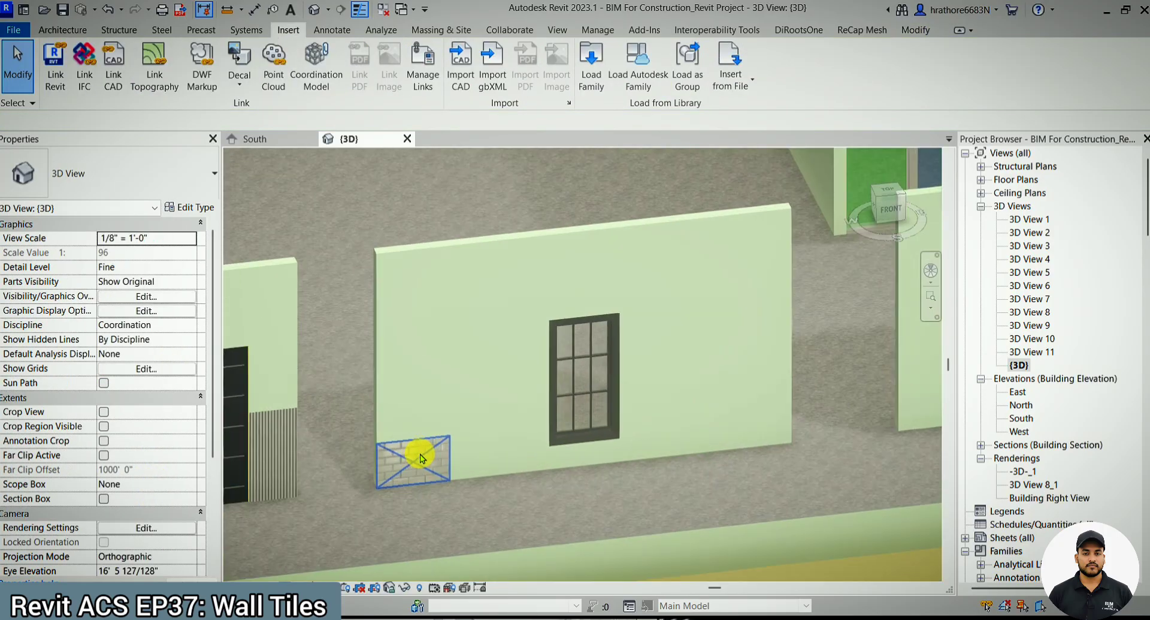
Set the width of the wall tile decal to 4" and turn off Lock Proportions.
click(429, 459)
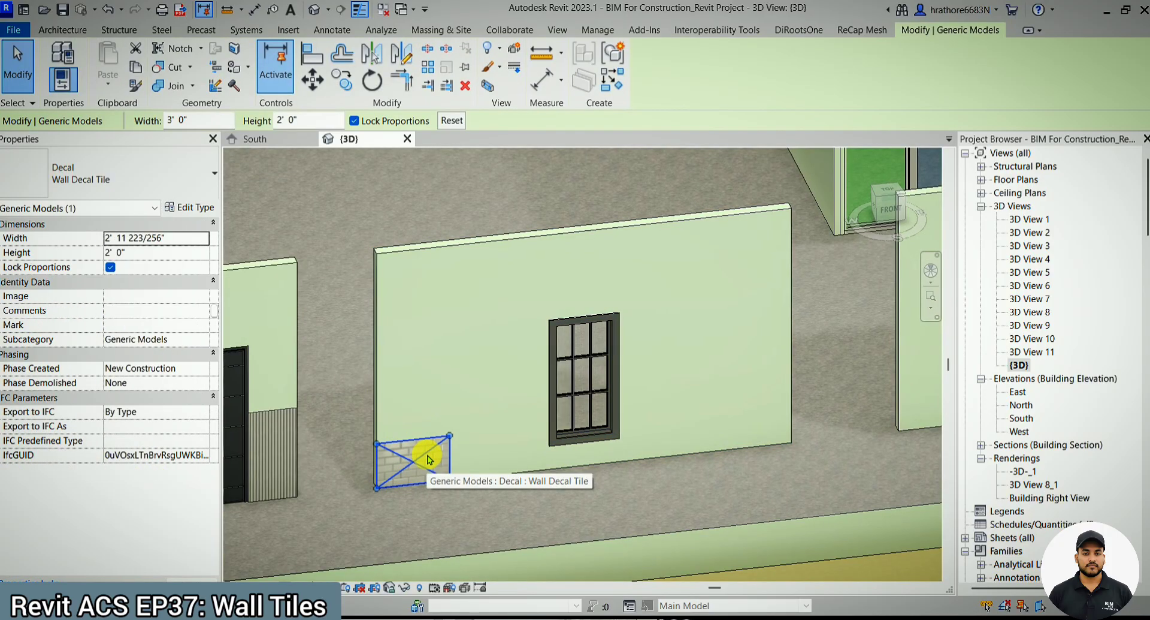
click(170, 120)
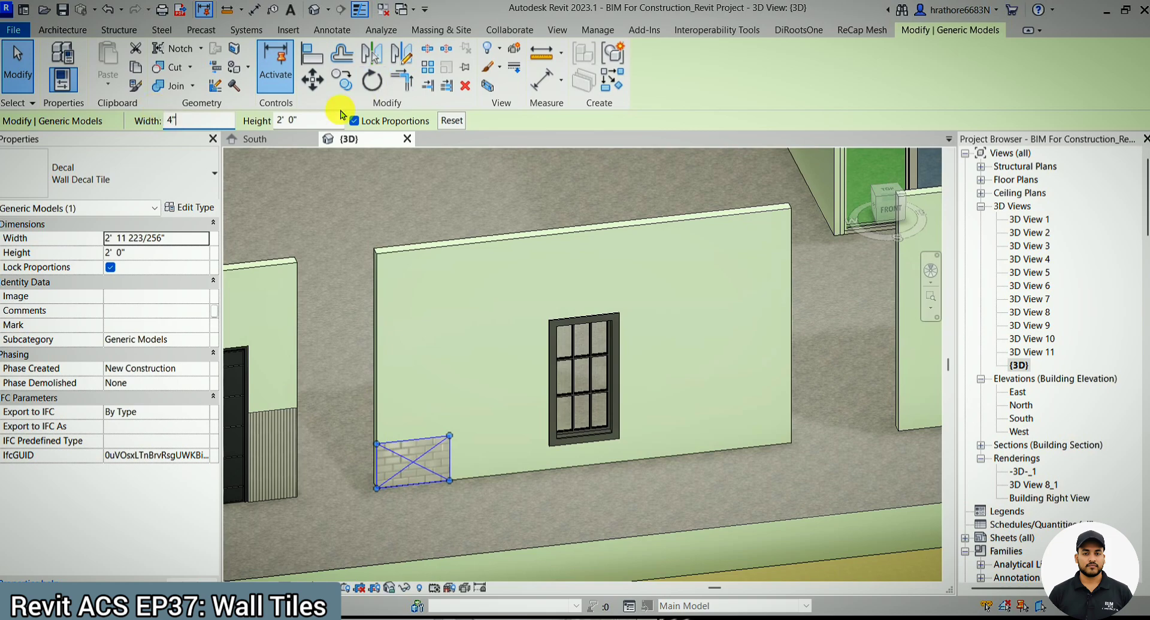
text(4")
key(Return)
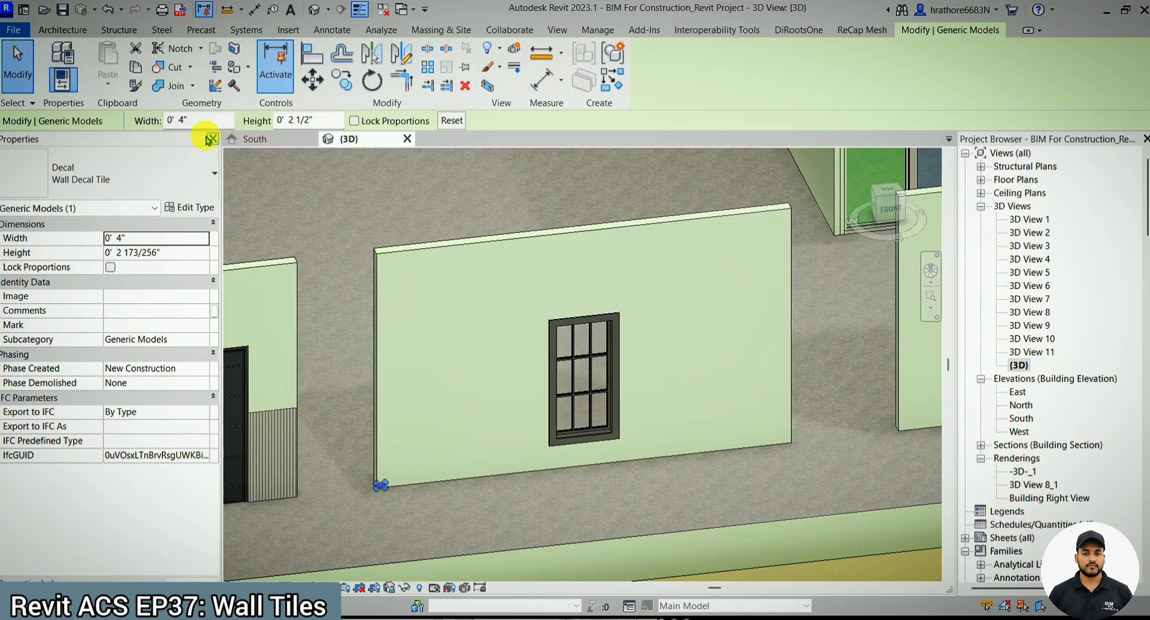
Set the decal's height to 4' and its width to 17' to cover the lower part of the window wall.
drag(341, 131, 241, 131)
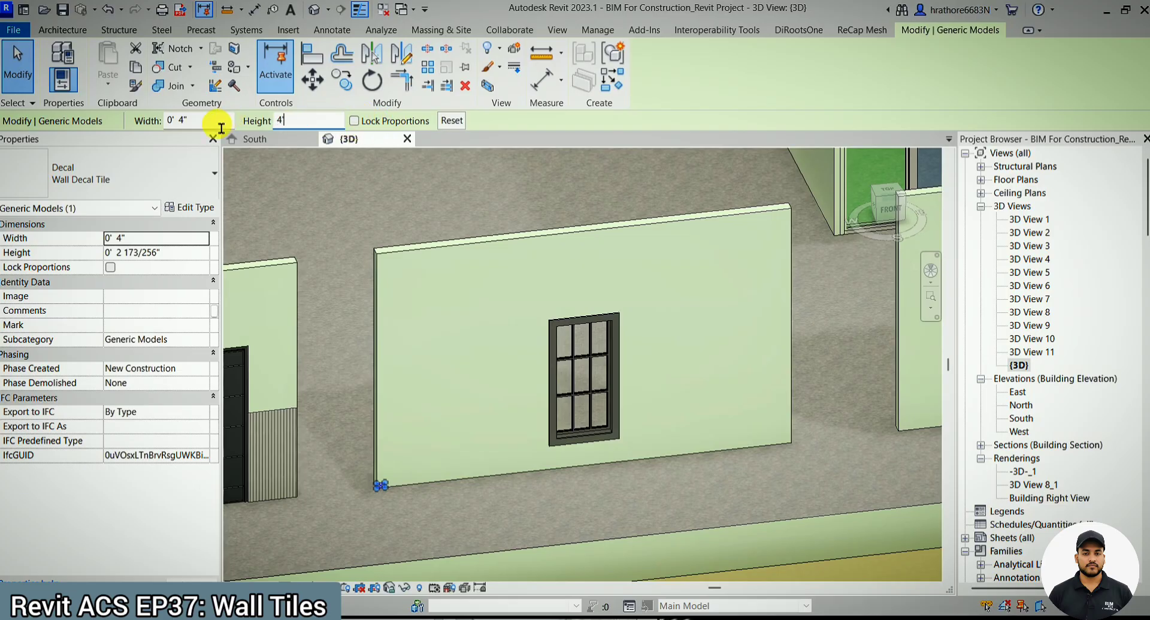
key(Return)
click(145, 119)
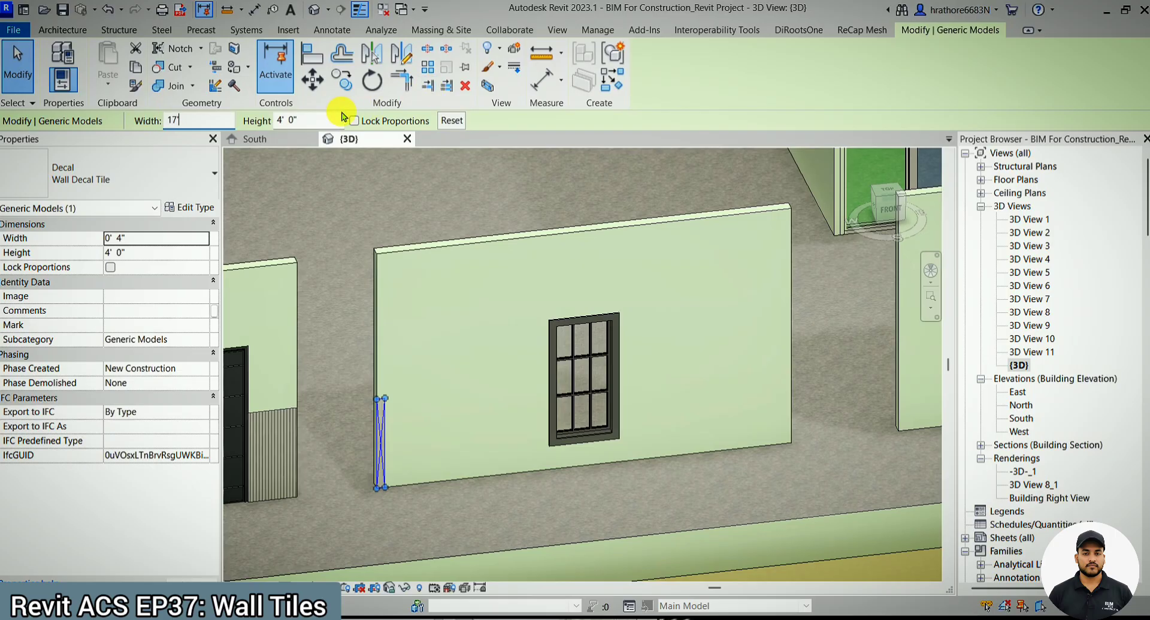
key(Tab)
click(346, 243)
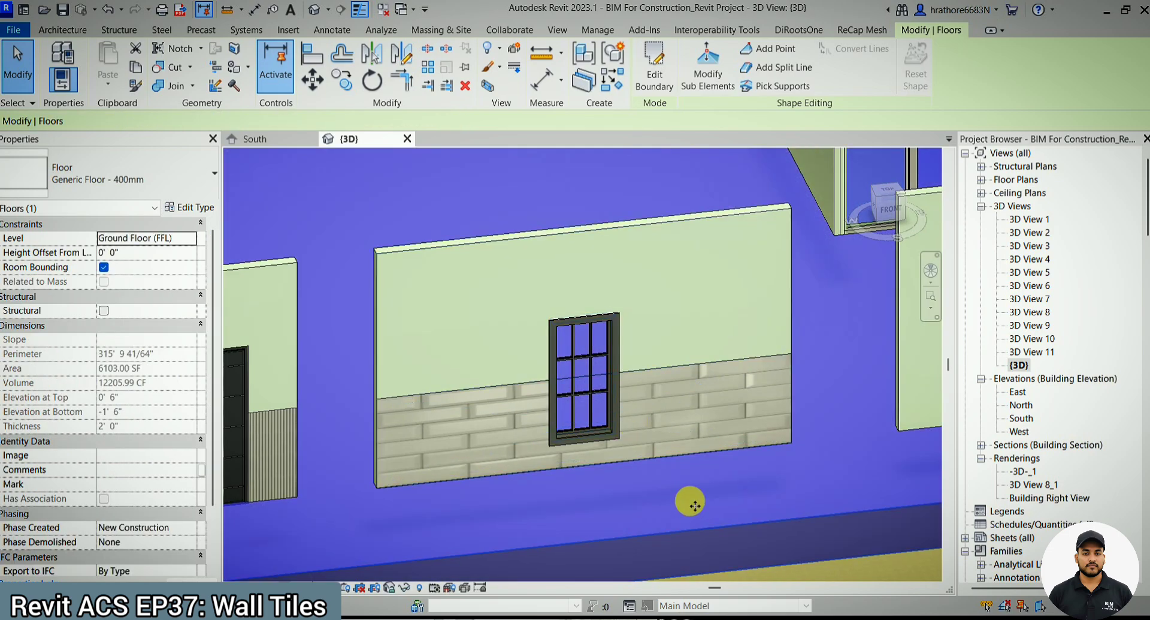
key(Escape)
Examine the decal tiles on the window wall and the painted tiles on the door wall from several angles and distances.
scroll(695, 383, down, 3)
click(697, 395)
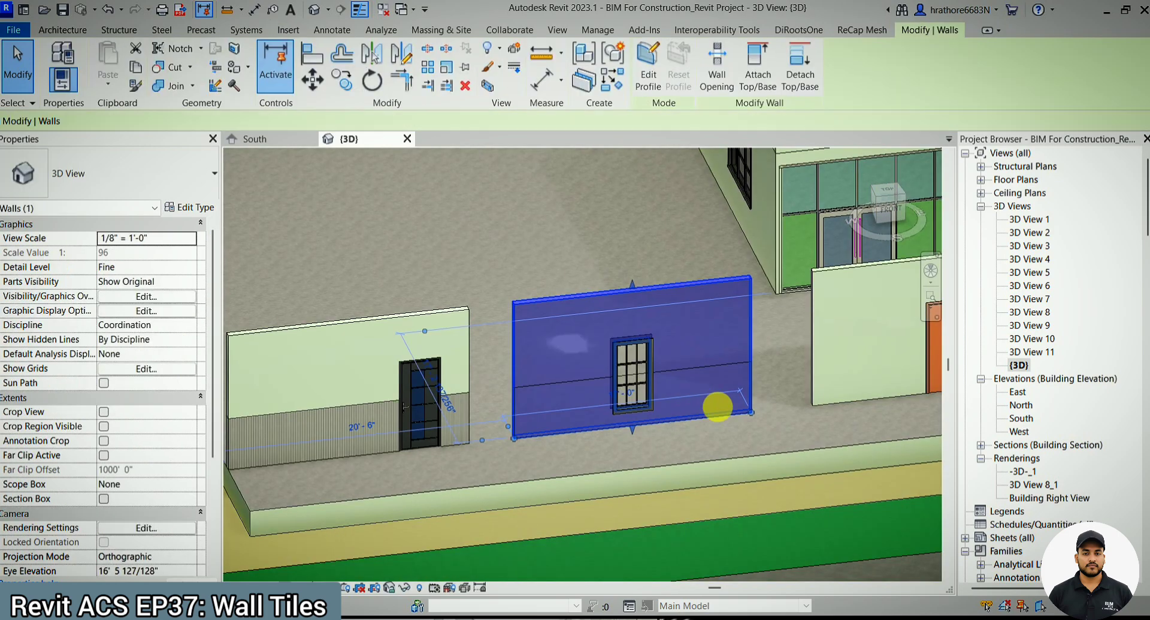
key(Escape)
scroll(699, 457, up, 2)
scroll(689, 449, down, 2)
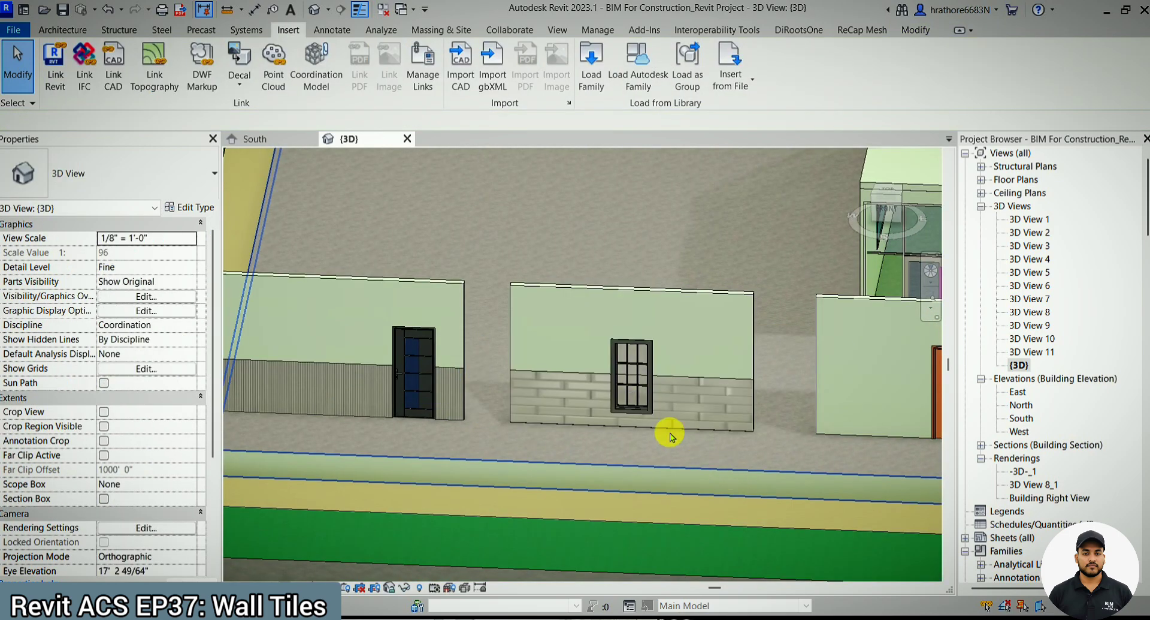
shift+middle_drag(665, 432, 831, 392)
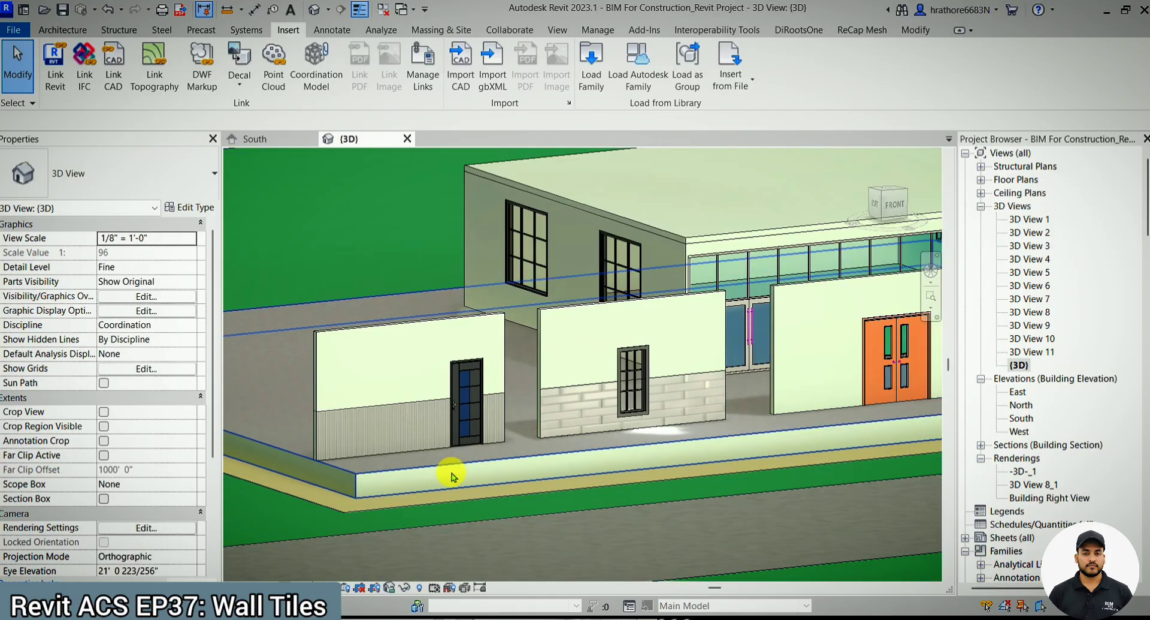
scroll(392, 453, up, 2)
scroll(391, 455, up, 1)
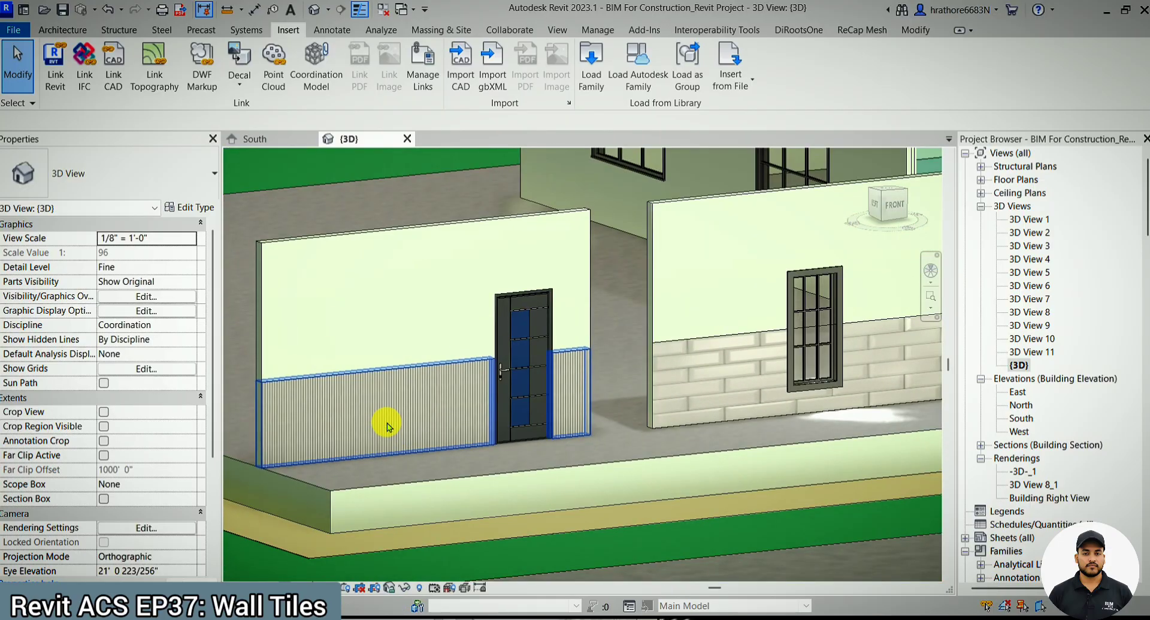
click(387, 427)
key(Escape)
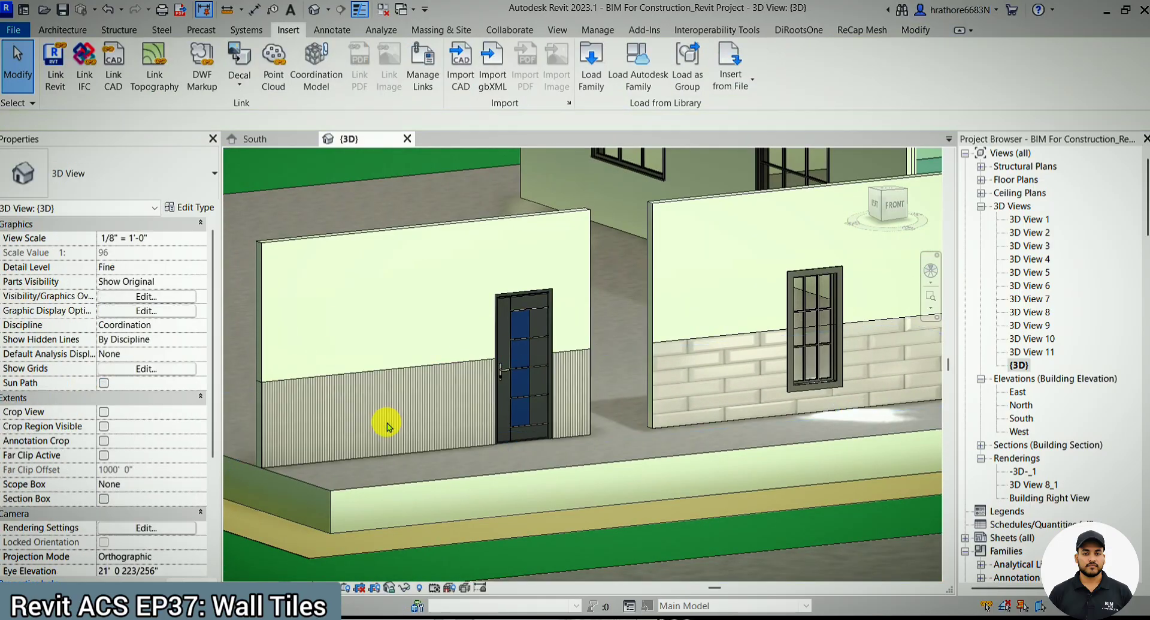
scroll(387, 413, down, 3)
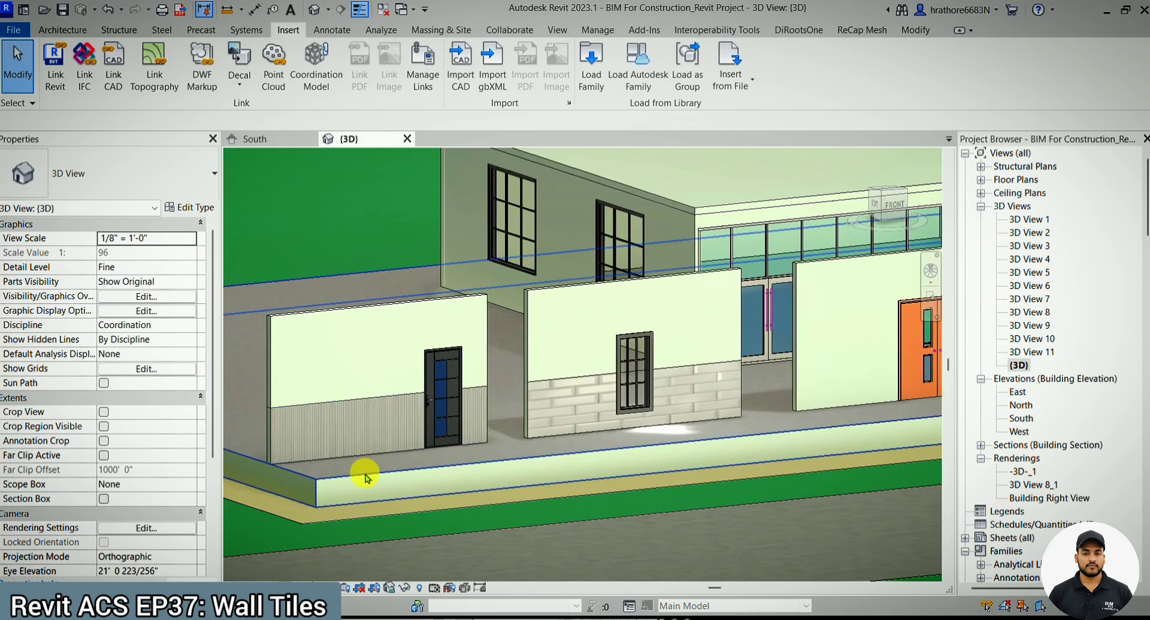
scroll(788, 383, up, 1)
scroll(783, 381, up, 4)
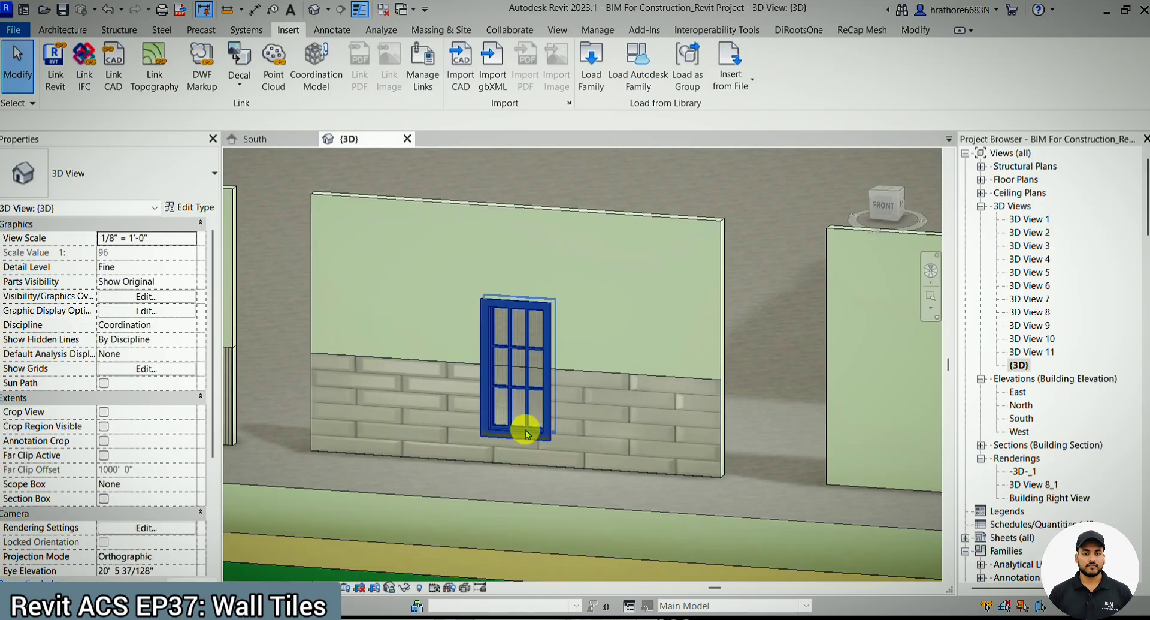
Examine how the tile decal covers the lower part of the window wall and compare it with the painted tiles on the door wall.
scroll(528, 474, up, 4)
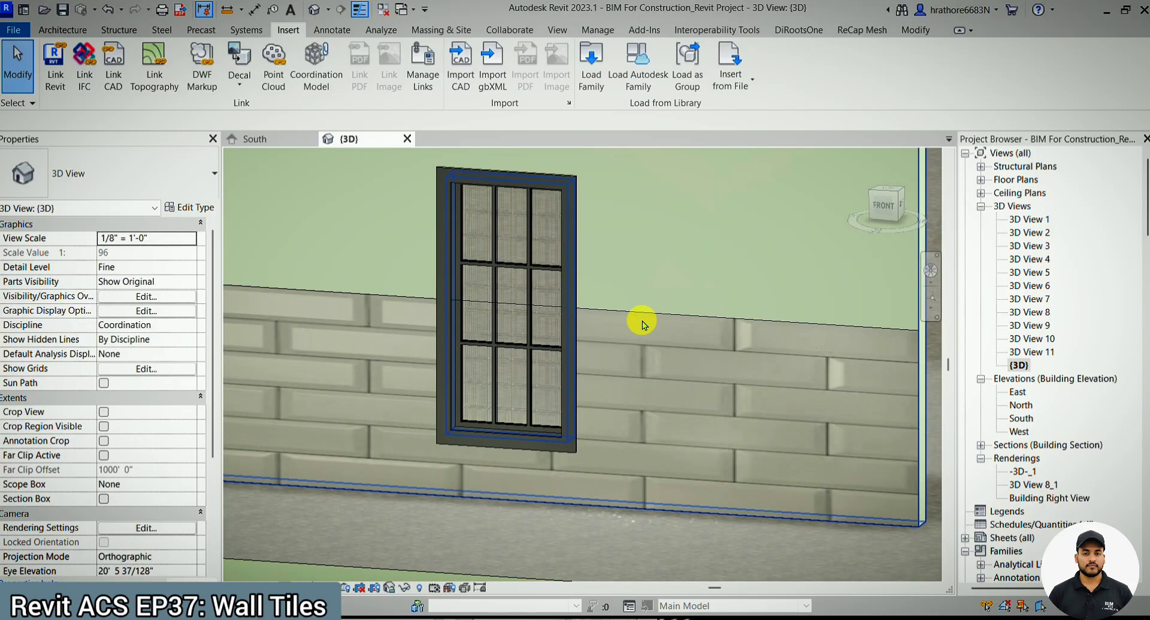
click(618, 337)
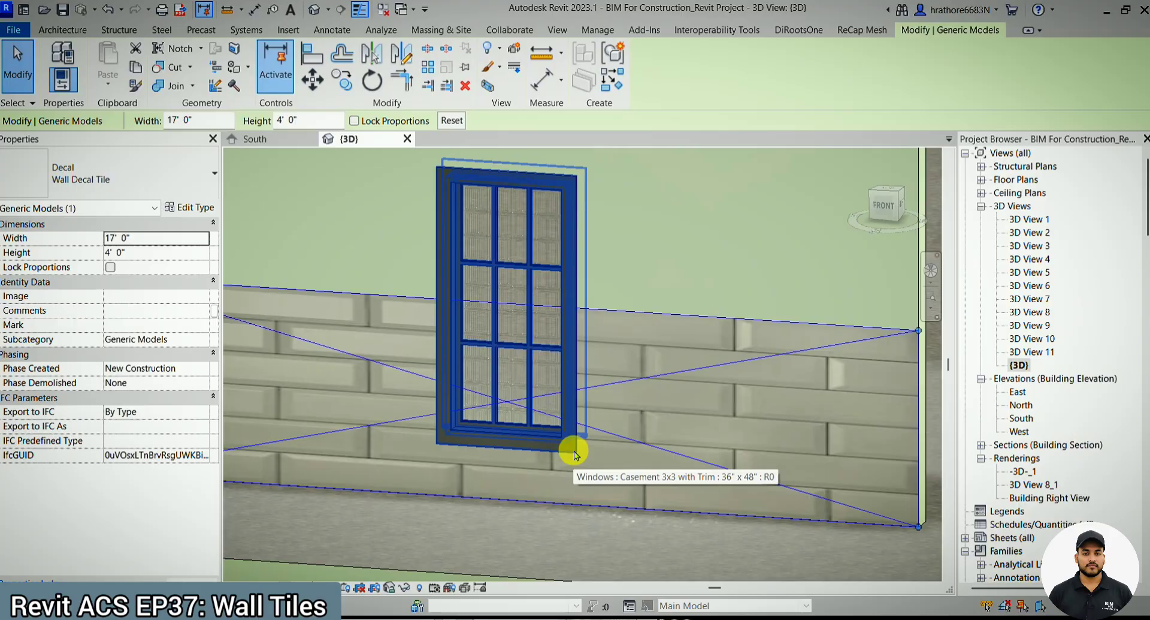
scroll(616, 352, down, 4)
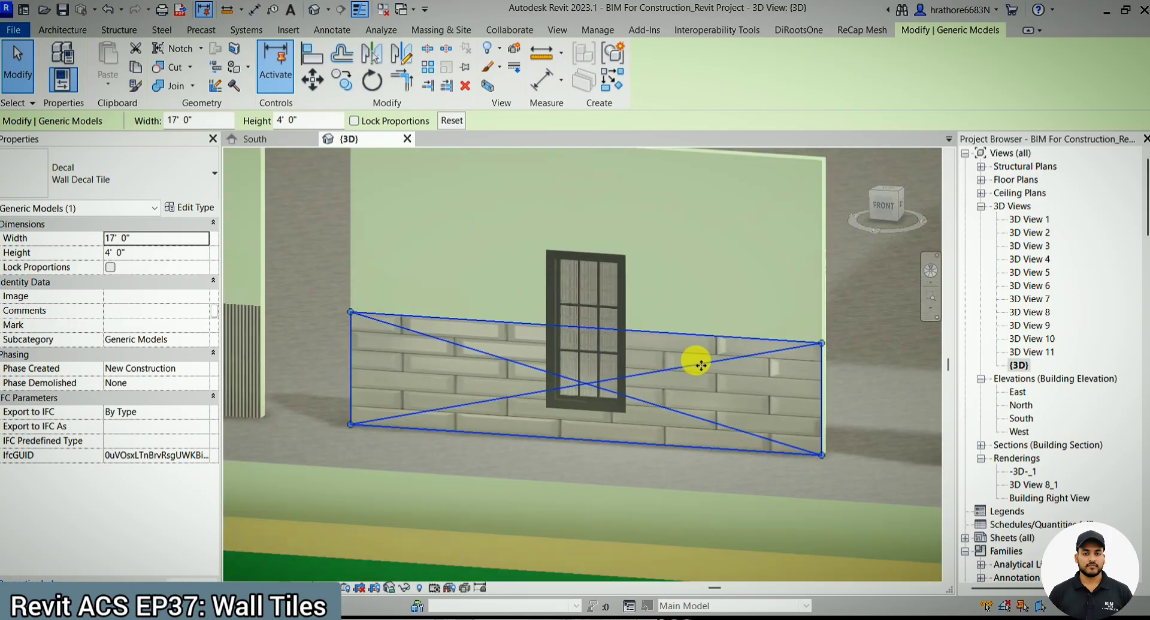
scroll(701, 364, down, 2)
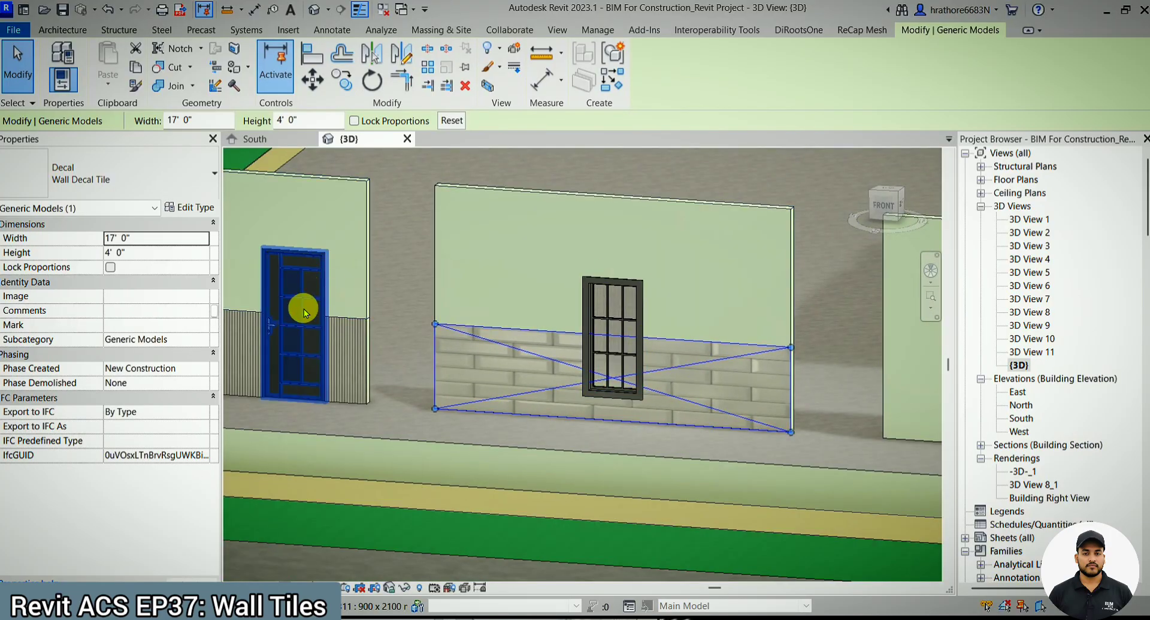
scroll(683, 284, down, 3)
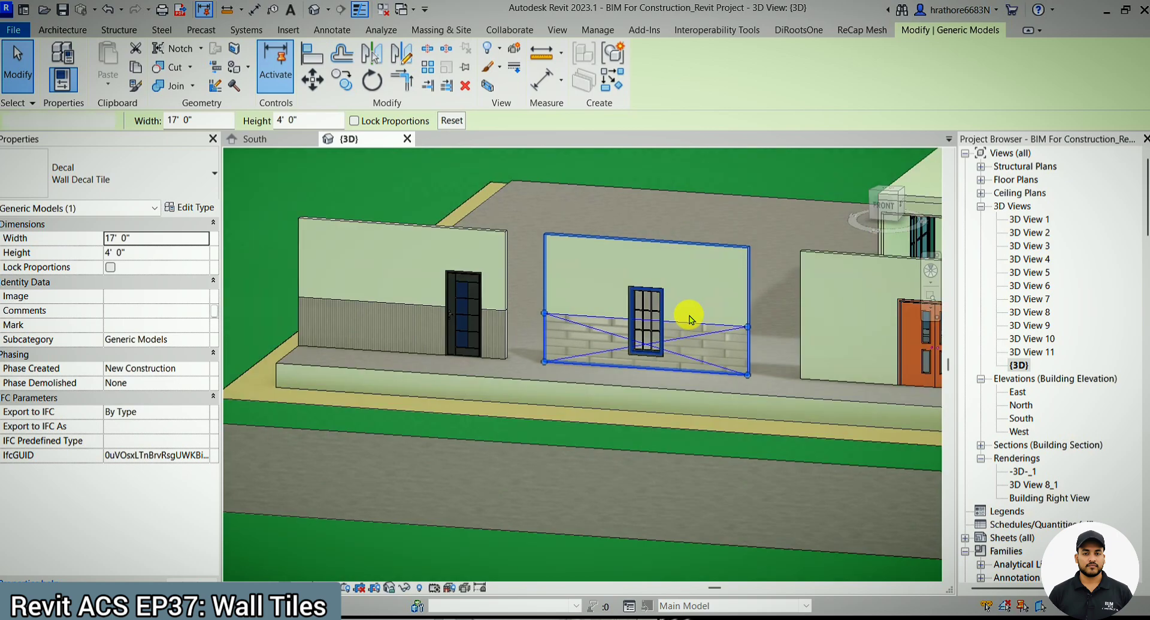
key(Escape)
scroll(420, 324, up, 2)
click(525, 303)
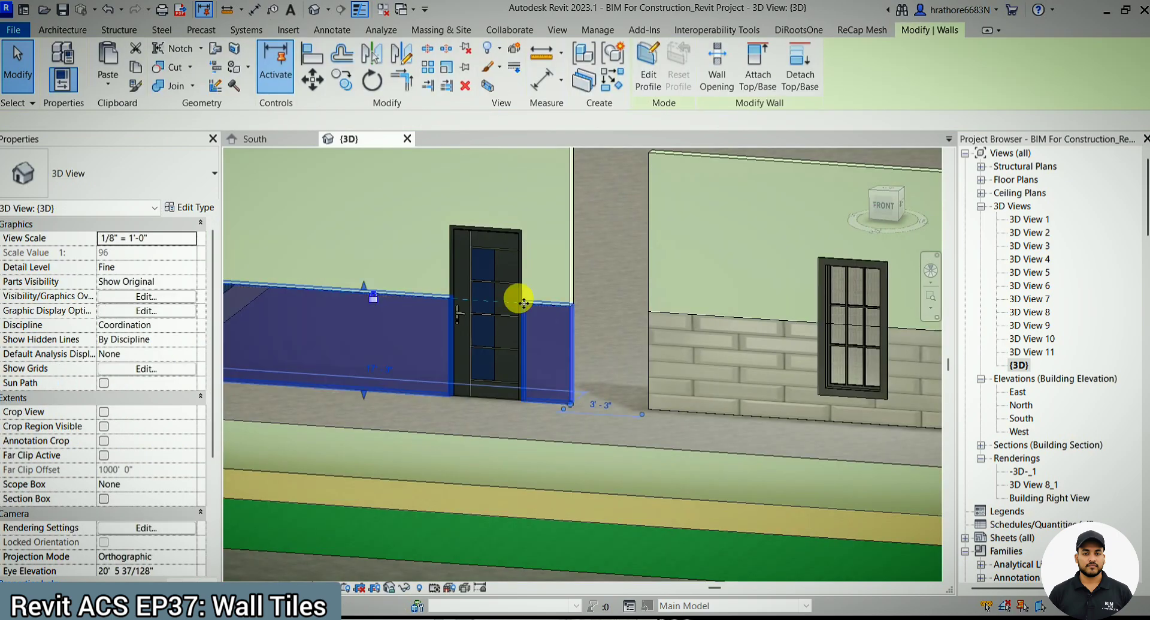
scroll(479, 308, up, 2)
key(Escape)
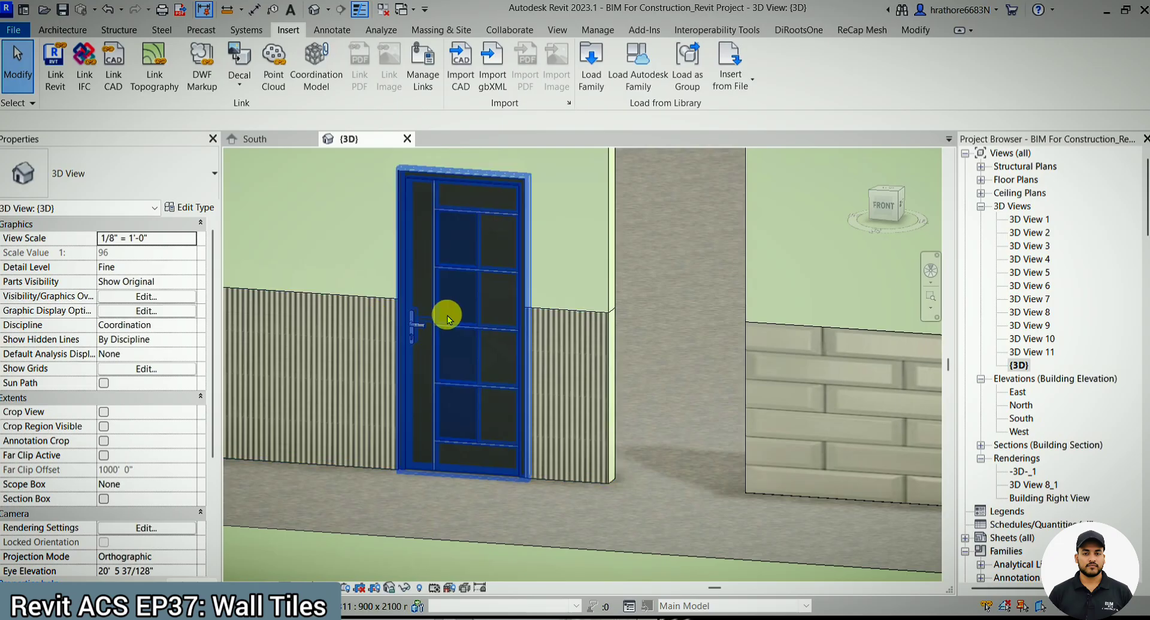
scroll(334, 359, down, 4)
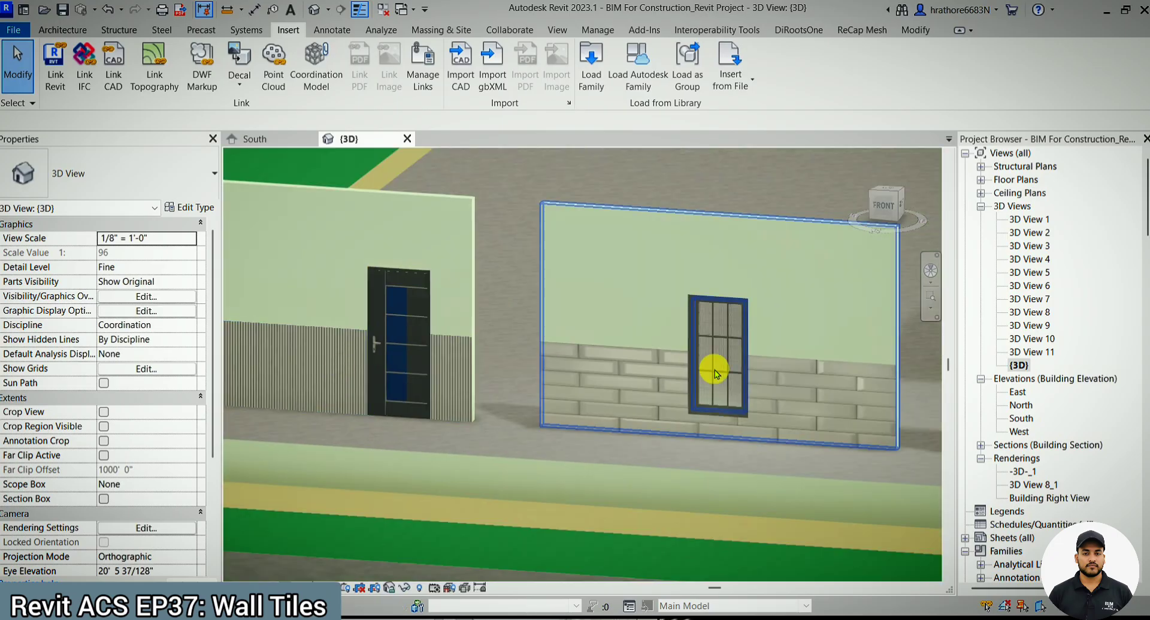
Inspect the decal tiles around the window up close and from oblique and front angles.
scroll(749, 371, up, 4)
click(777, 376)
scroll(726, 403, up, 2)
key(Escape)
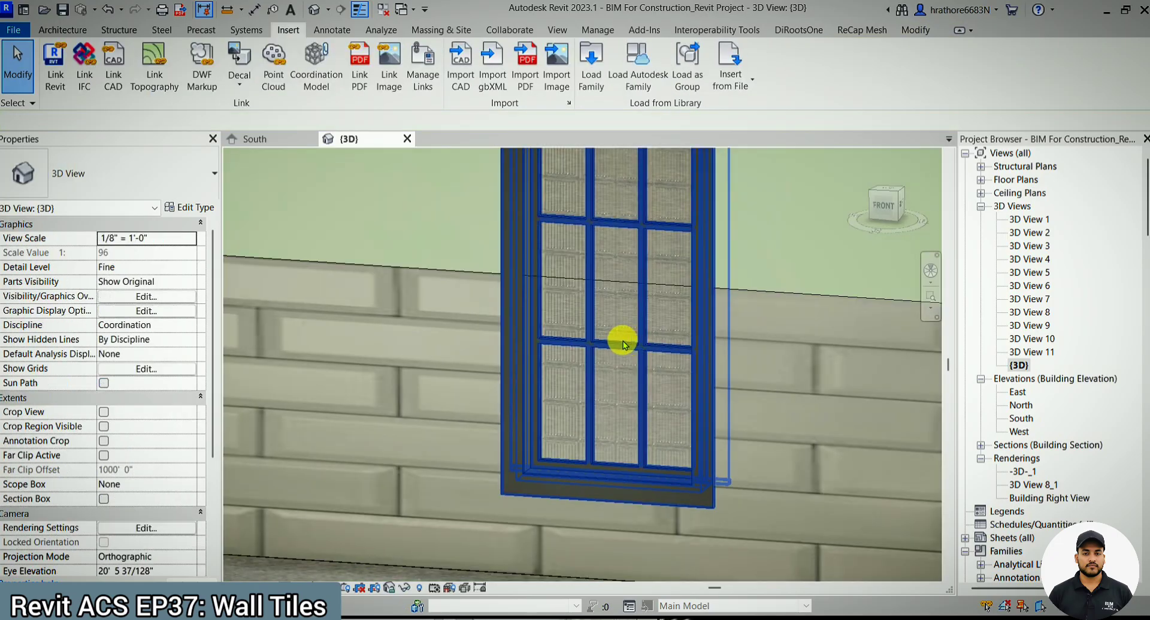
scroll(671, 294, down, 2)
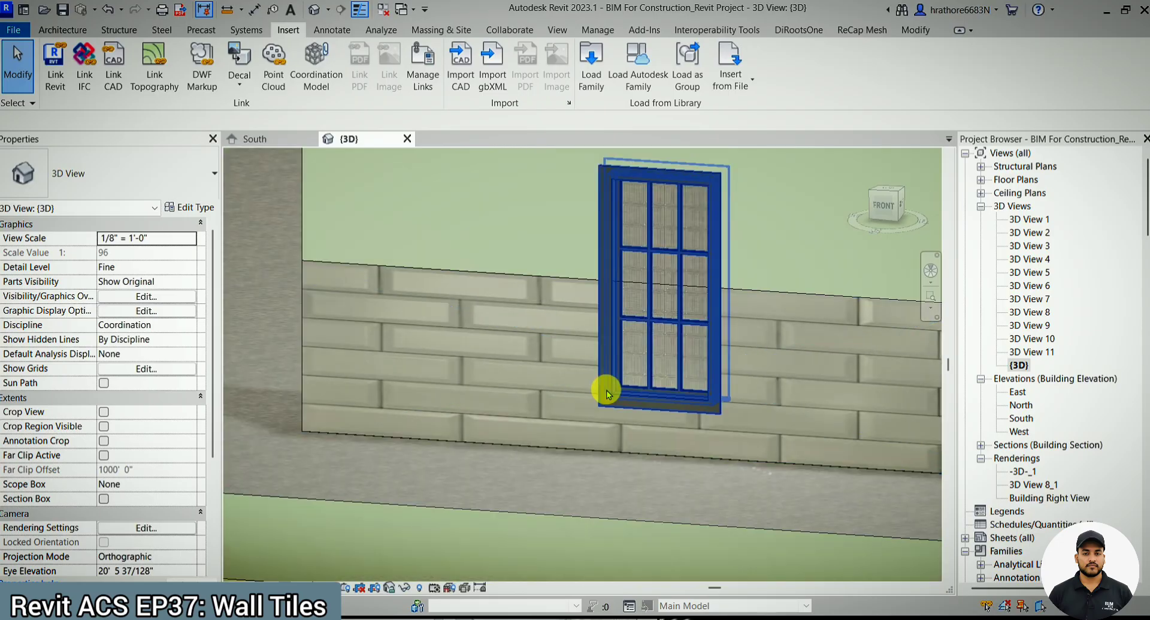
shift+middle_drag(511, 413, 660, 413)
scroll(661, 412, up, 4)
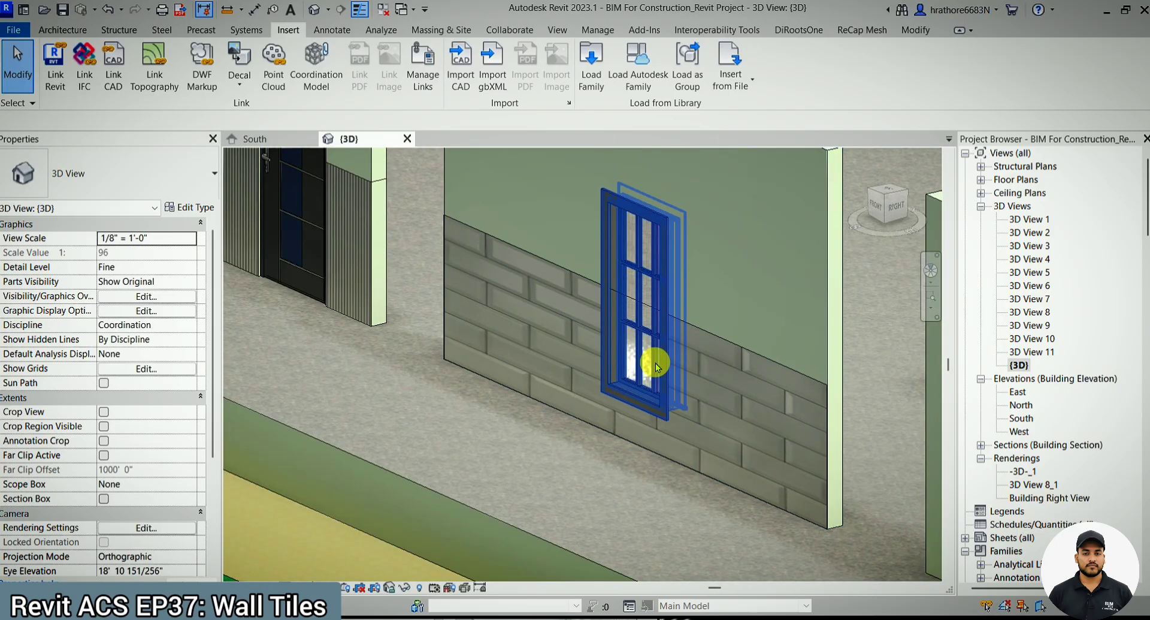
scroll(469, 388, down, 2)
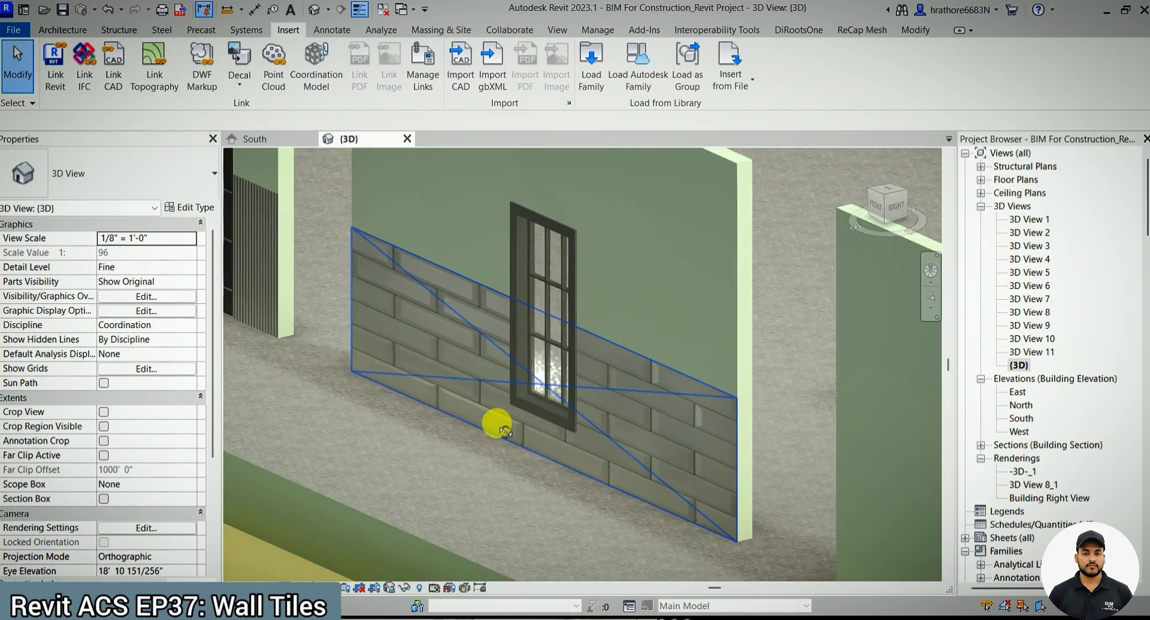
shift+middle_drag(496, 422, 627, 406)
scroll(601, 367, down, 2)
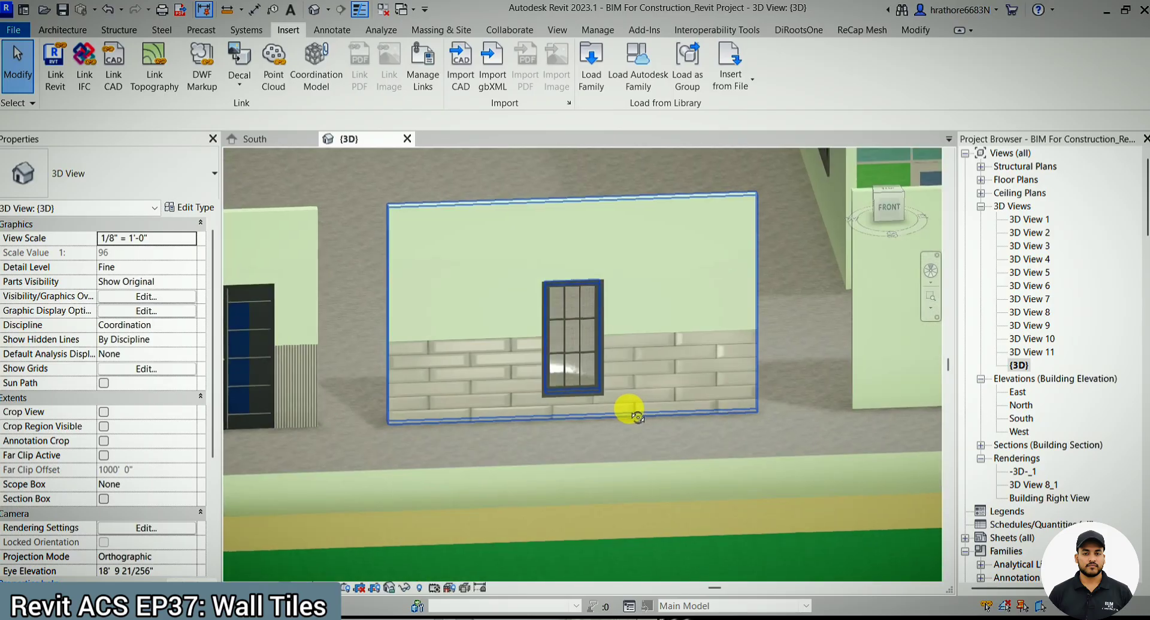
Check the decal and painted tiles in the Shaded visual style, and return the 3D view to Realistic.
click(301, 580)
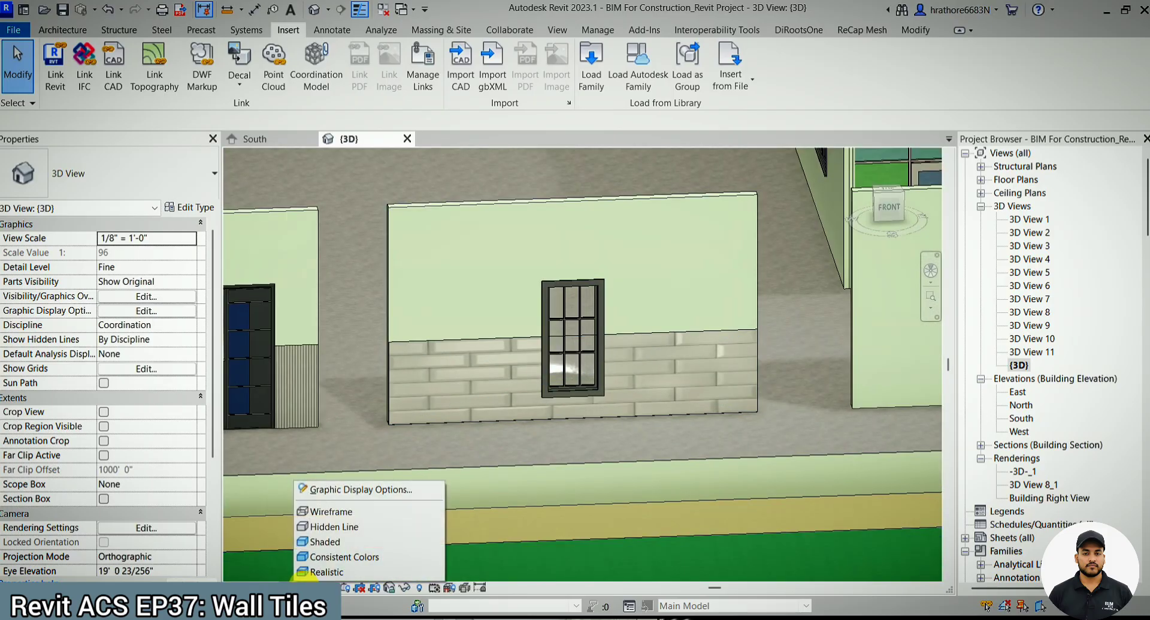
click(328, 541)
scroll(623, 434, down, 2)
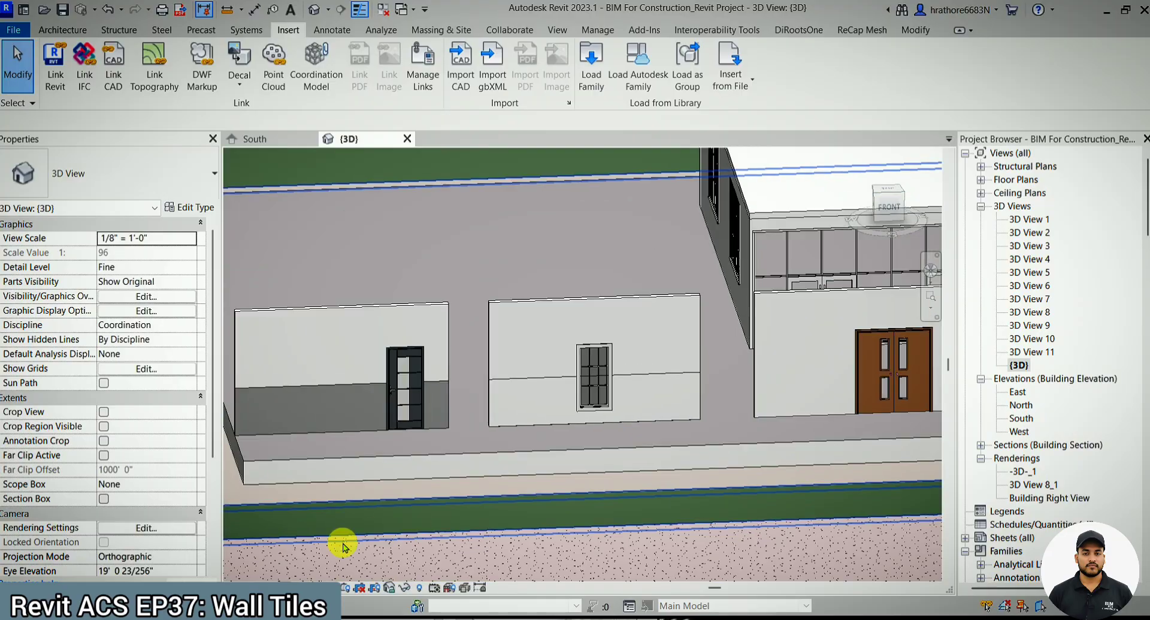
click(297, 580)
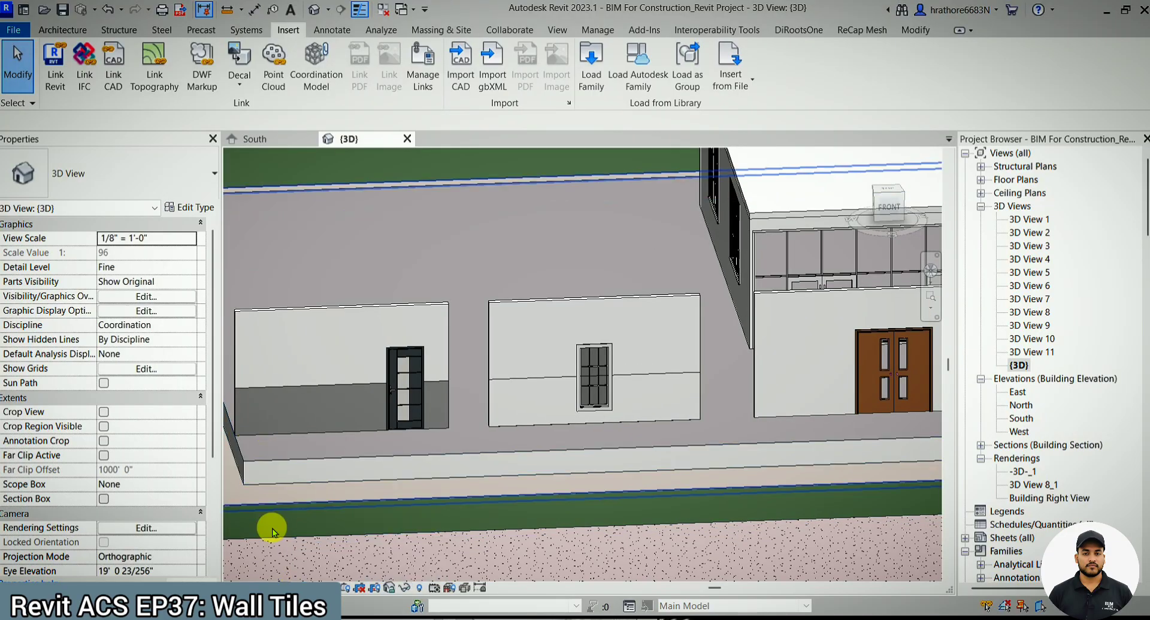
scroll(267, 422, up, 4)
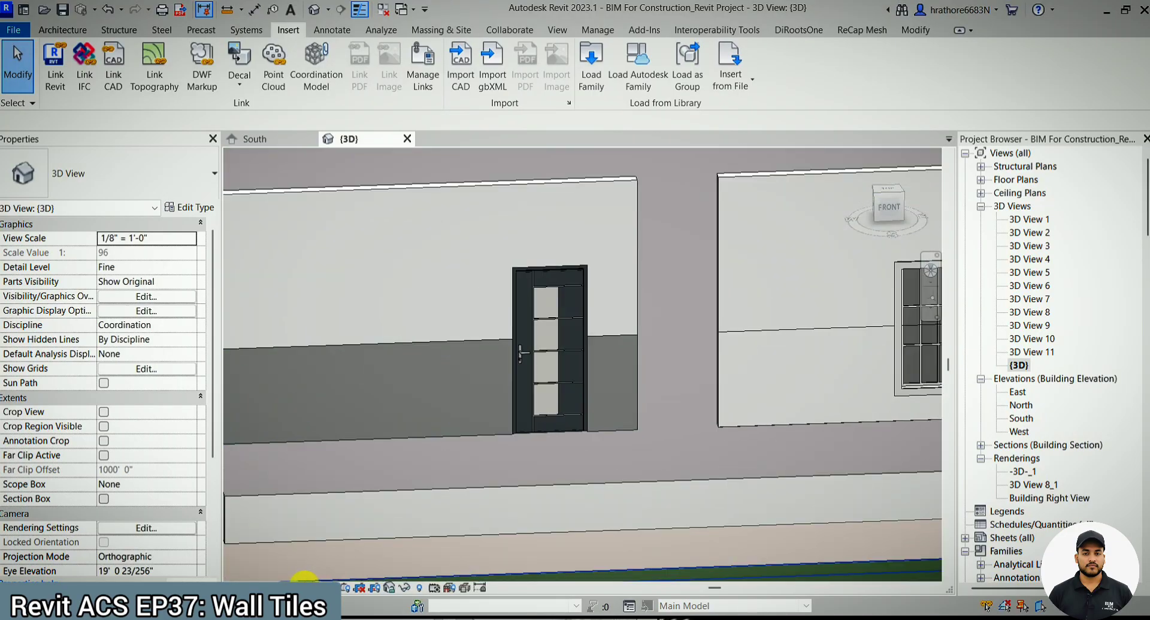
click(304, 578)
click(303, 576)
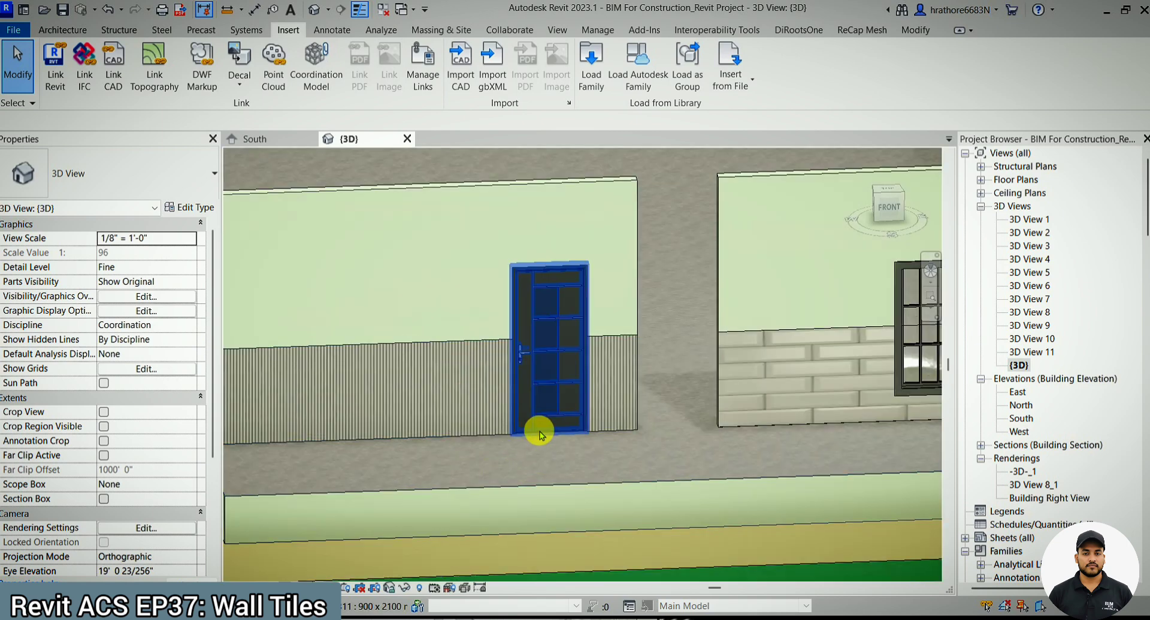
scroll(522, 429, down, 2)
click(306, 580)
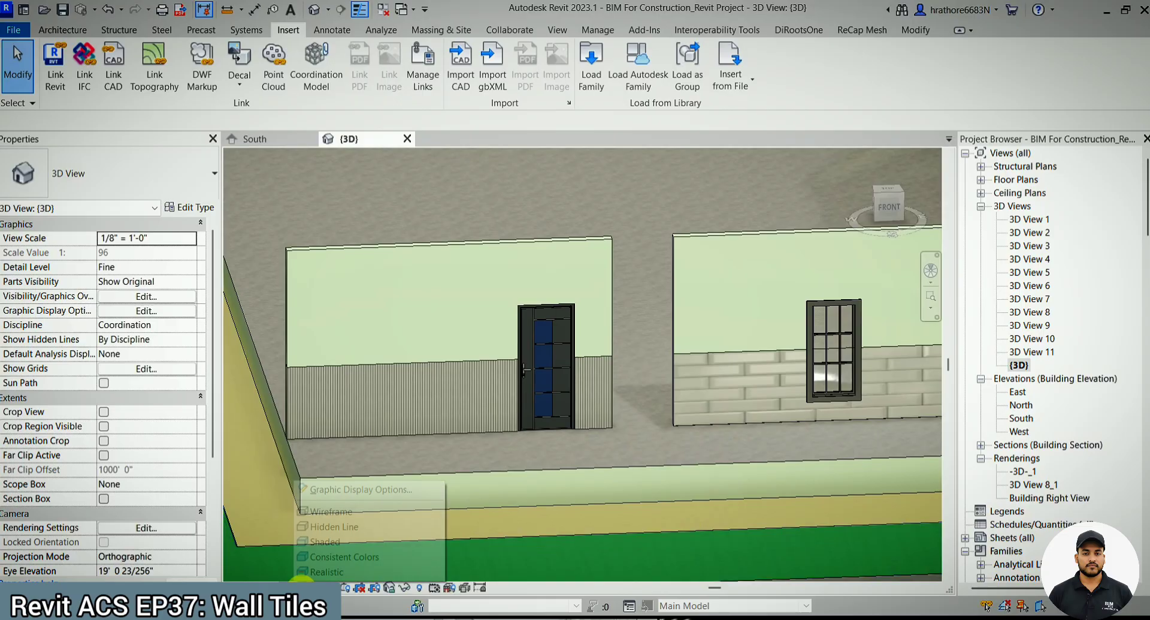
click(494, 486)
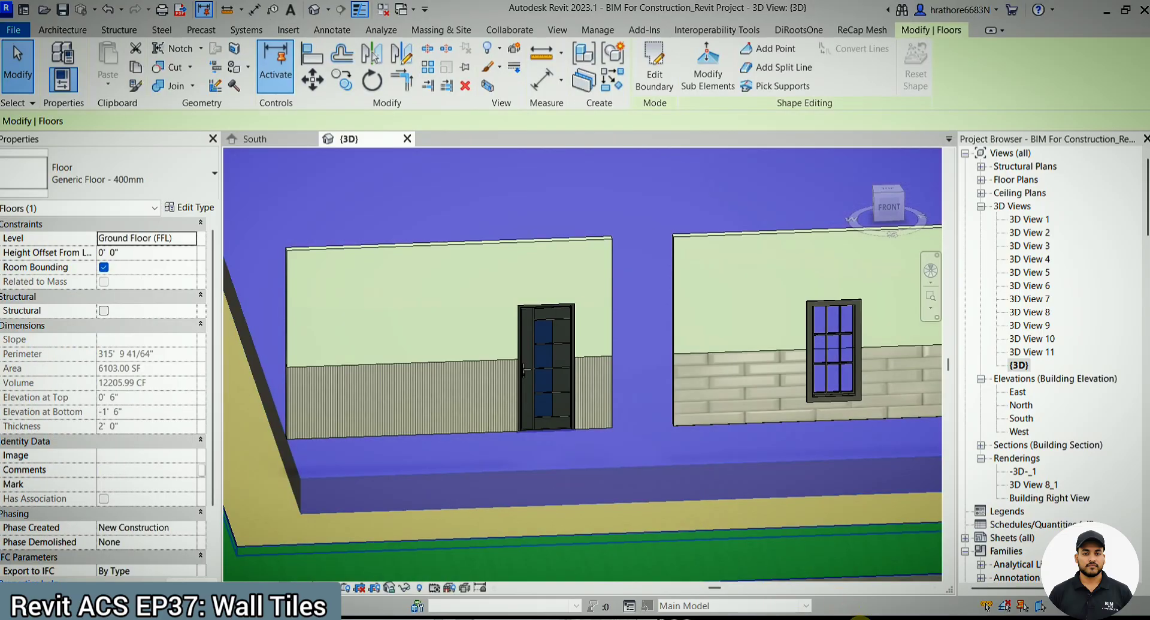
key(Escape)
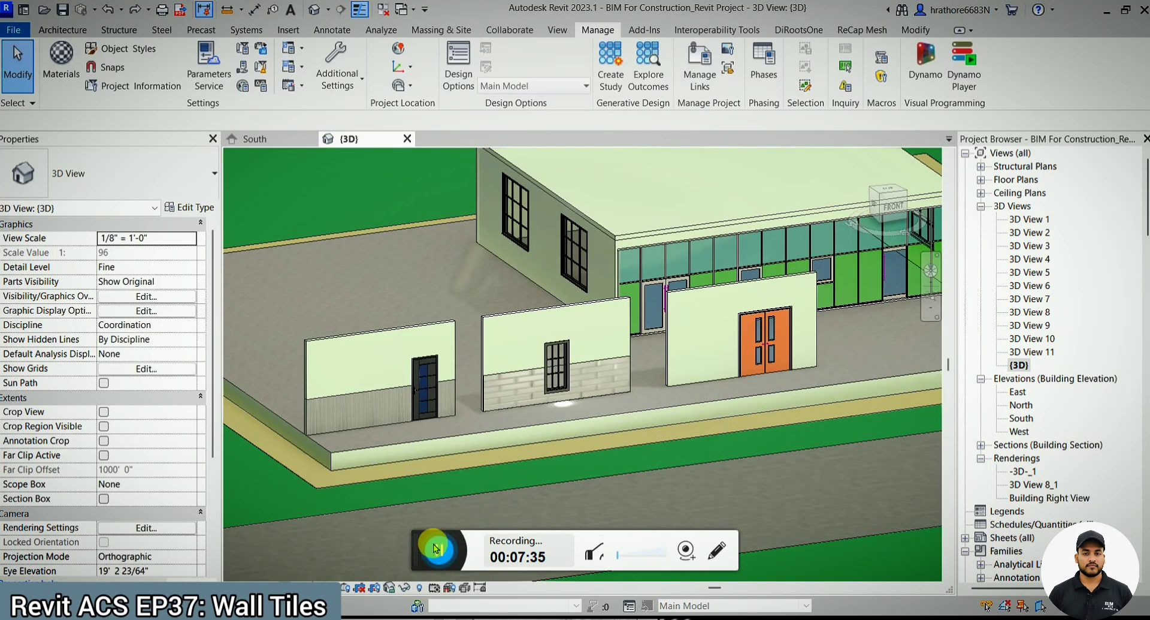
click(436, 548)
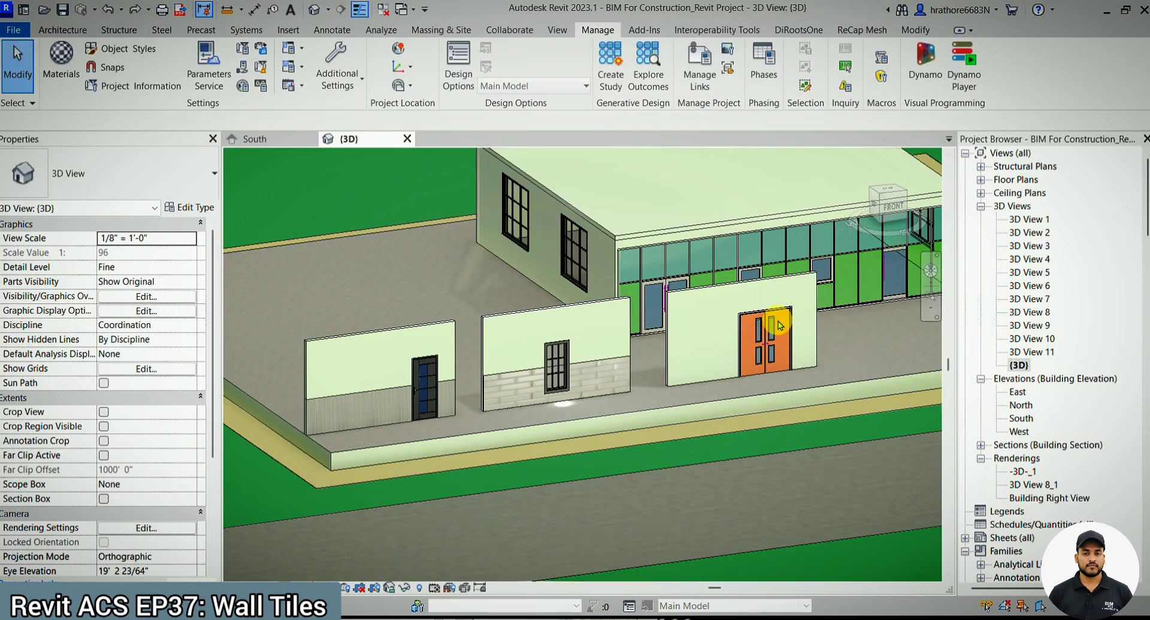
Duplicate the project material "wall tiles" together with its assets and name the copy "wall tiles 02".
scroll(779, 320, up, 3)
click(62, 77)
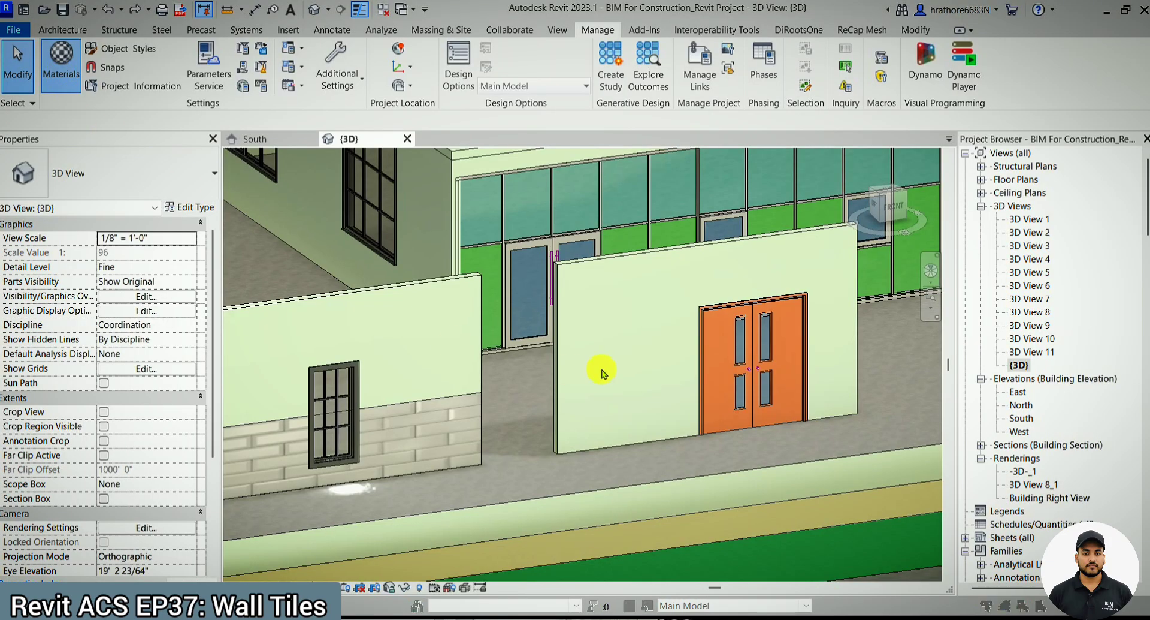
click(495, 307)
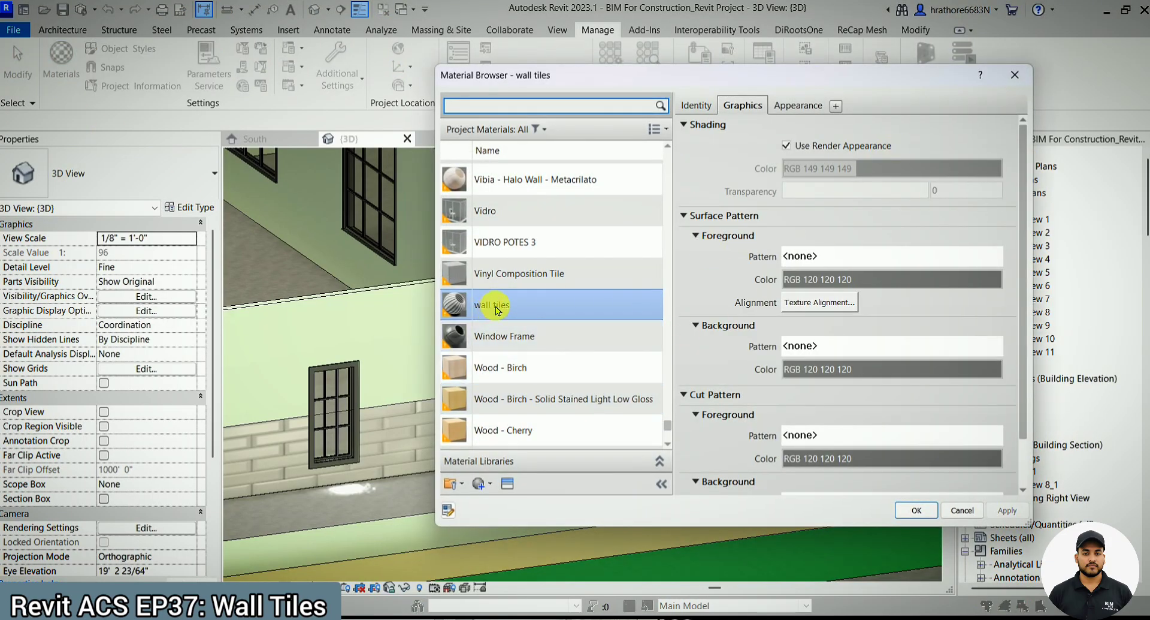
click(519, 303)
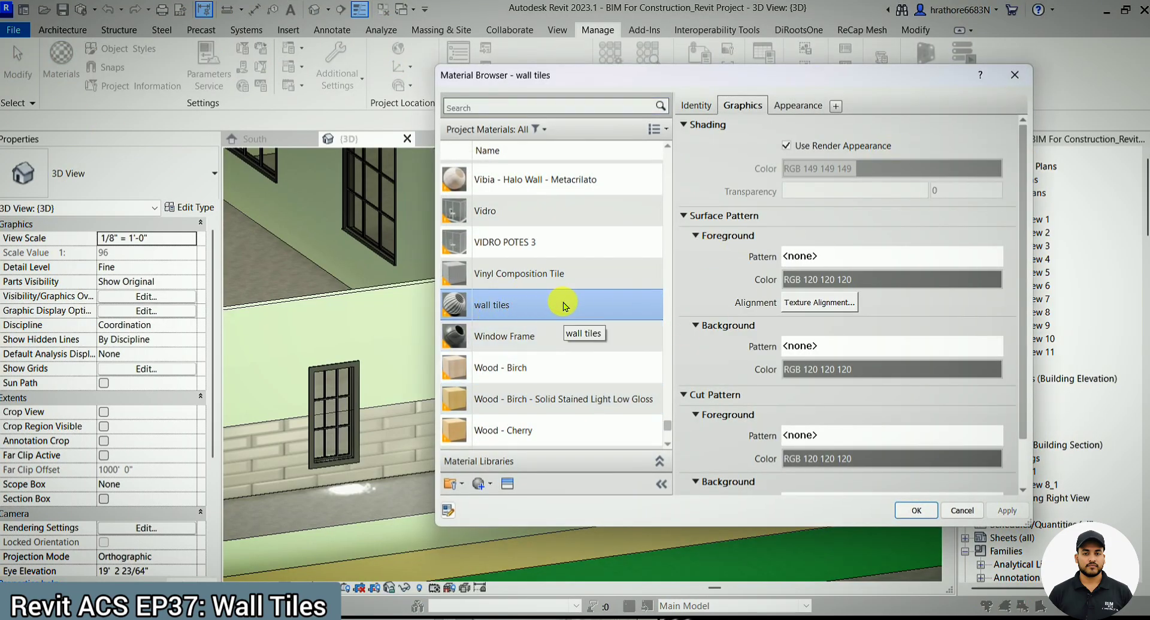
right_click(564, 305)
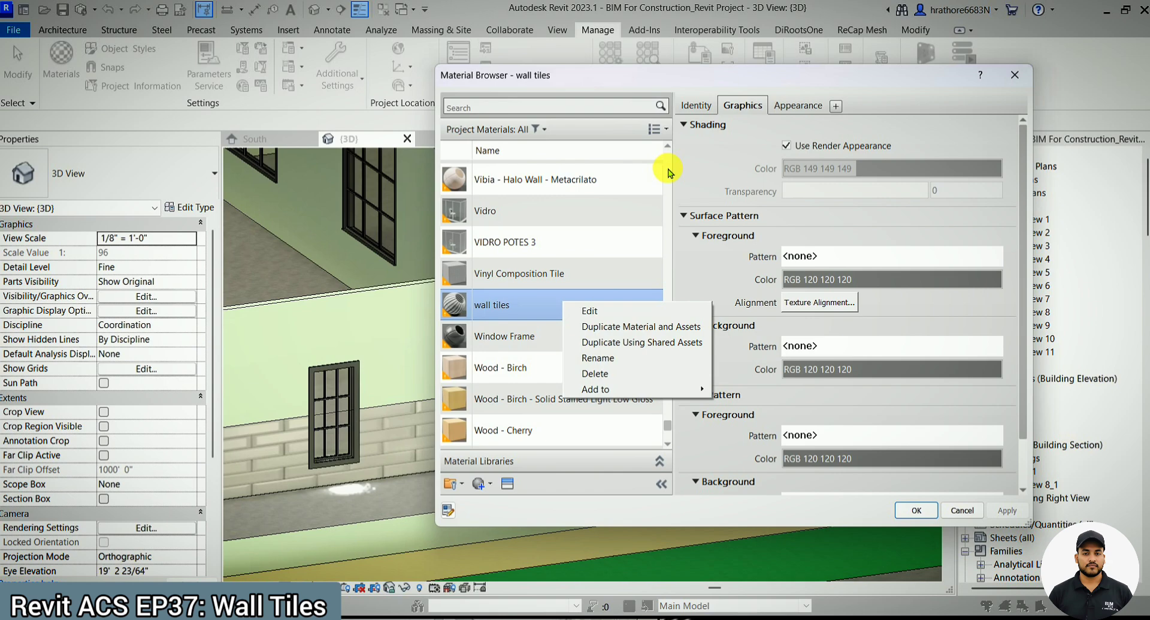
click(606, 331)
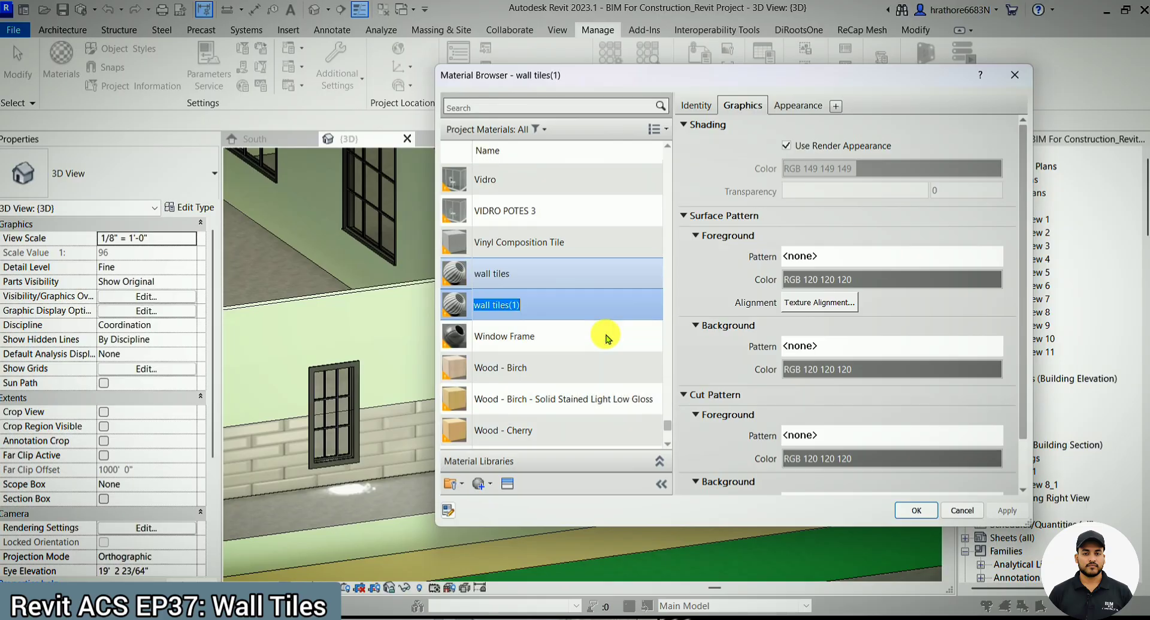
click(563, 318)
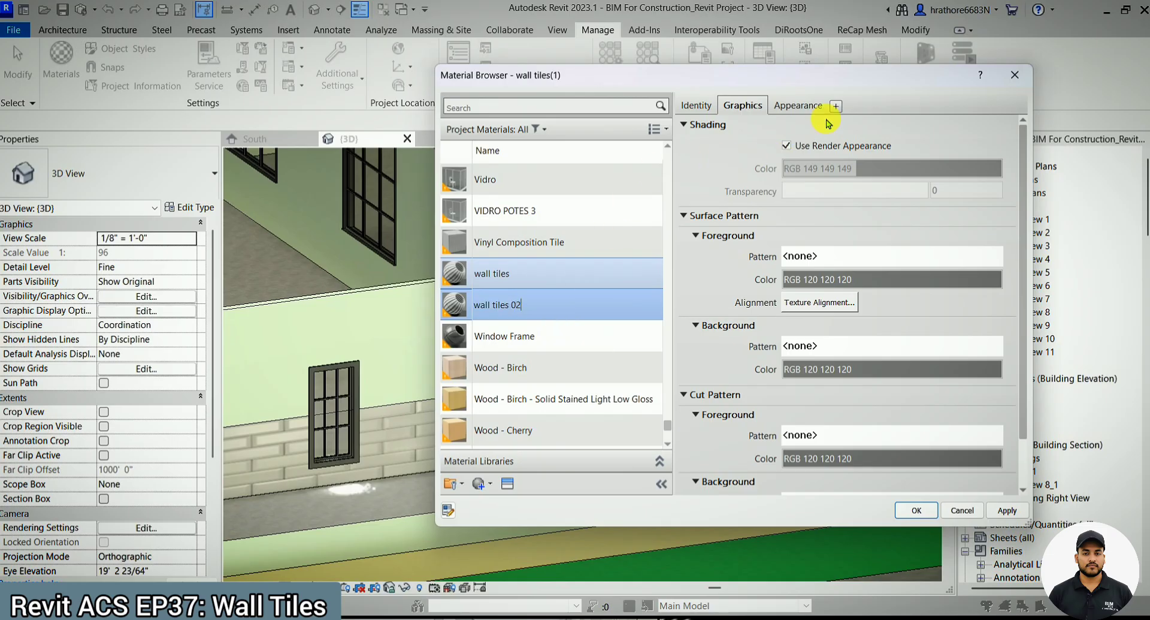
Turn off Use Render Appearance for "wall tiles 02" and set its generic appearance color to blue, RGB 0 64 128.
click(786, 145)
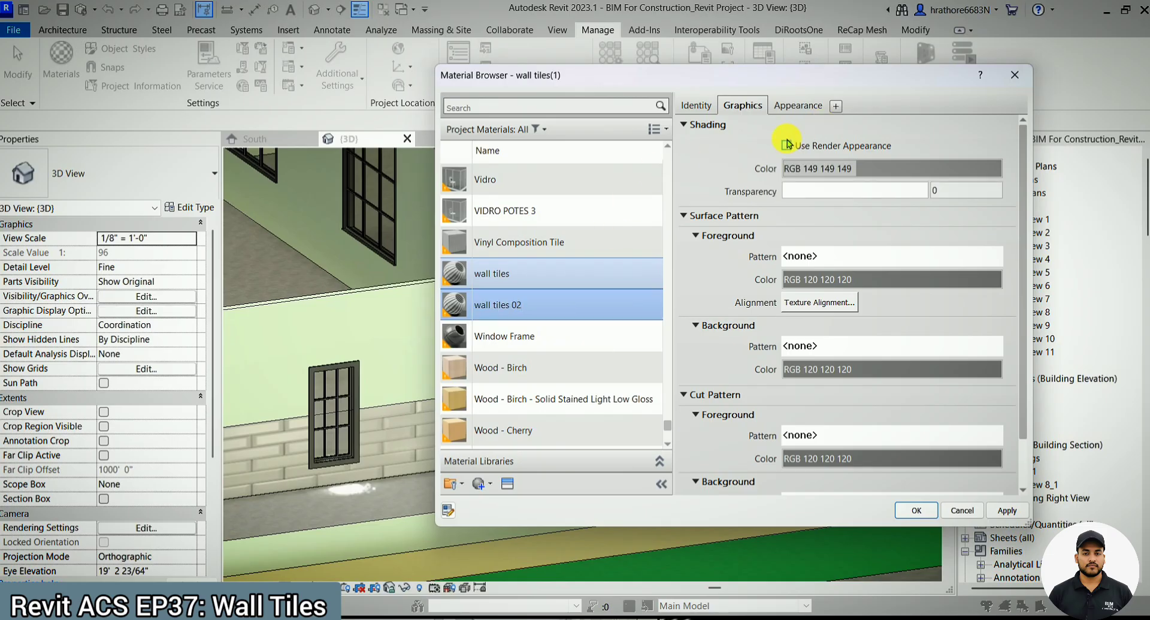
click(803, 108)
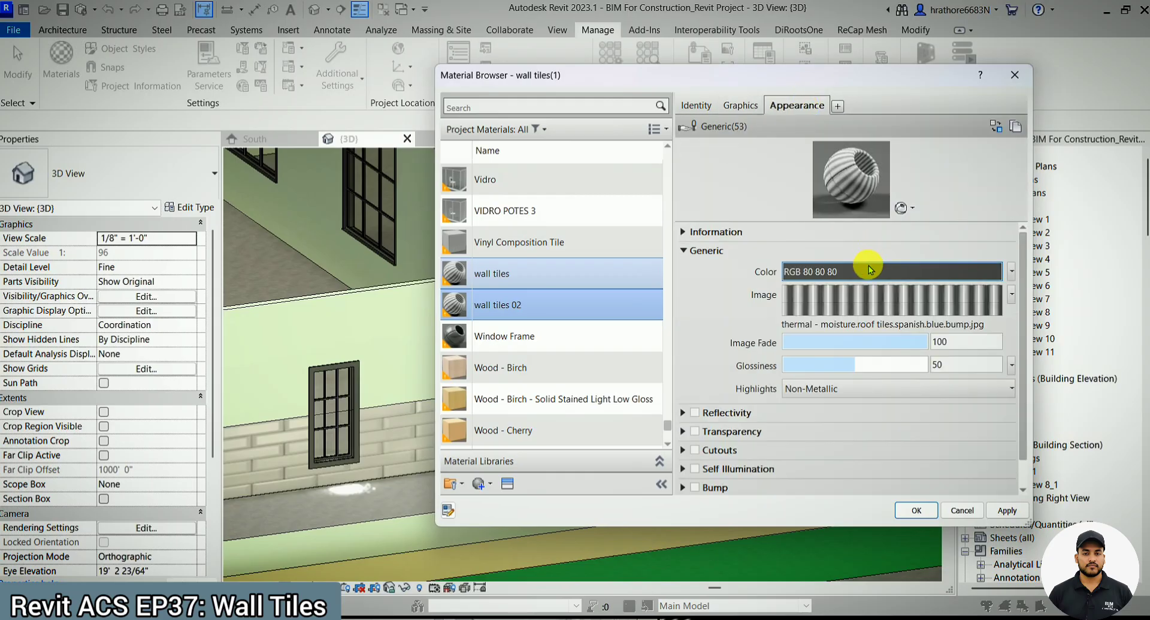
click(871, 268)
key(Escape)
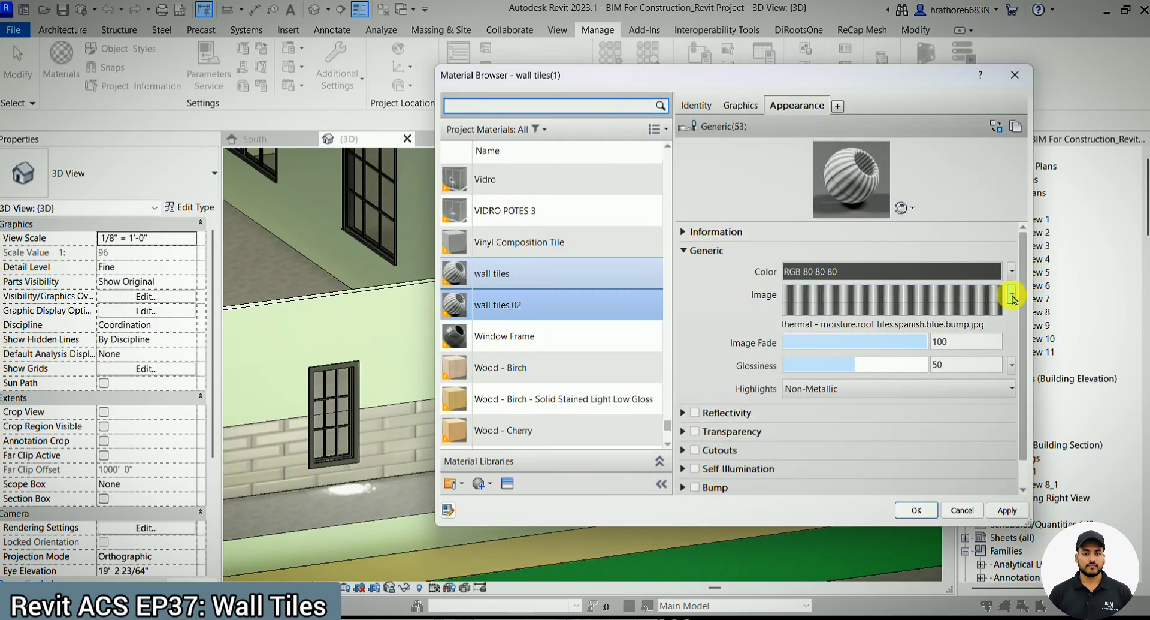
click(1012, 296)
click(1002, 284)
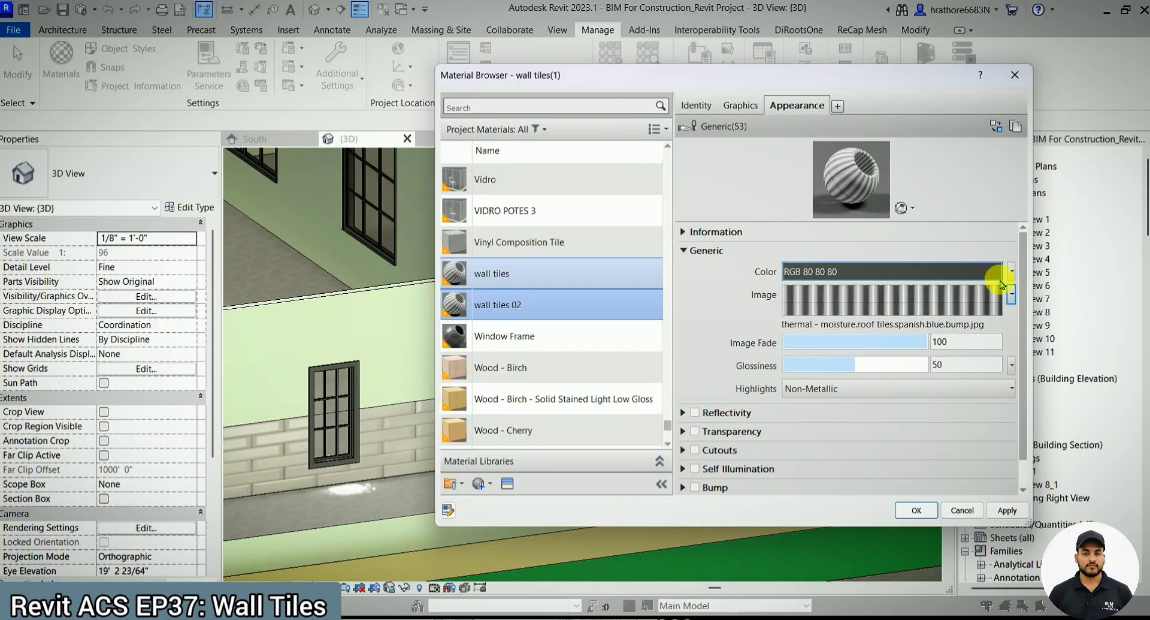
click(993, 274)
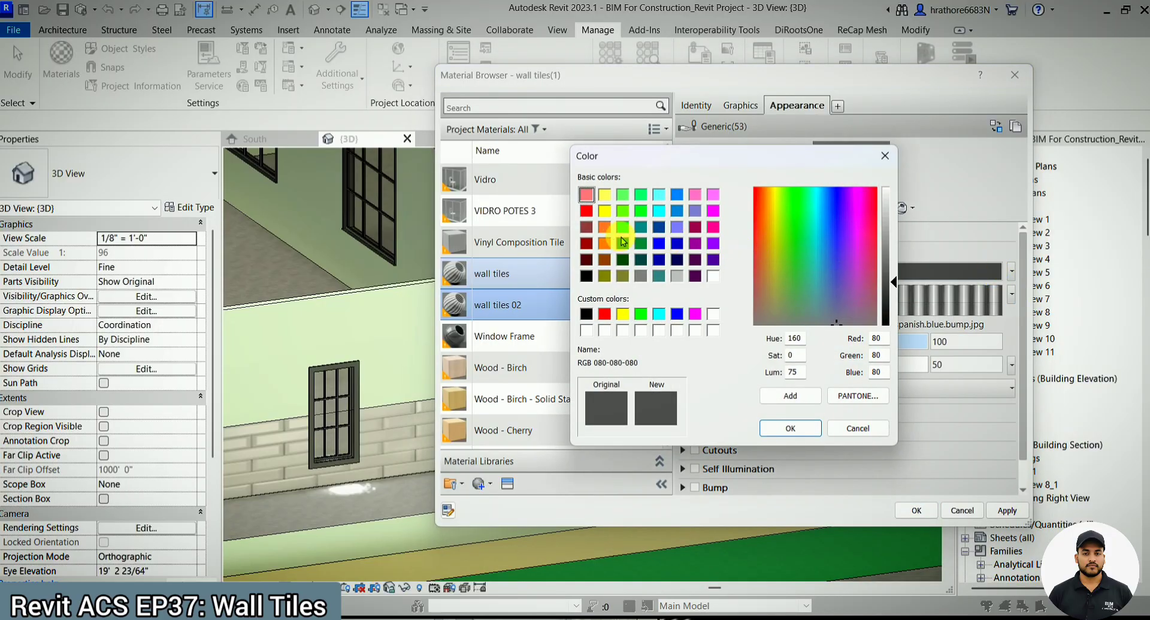
click(660, 229)
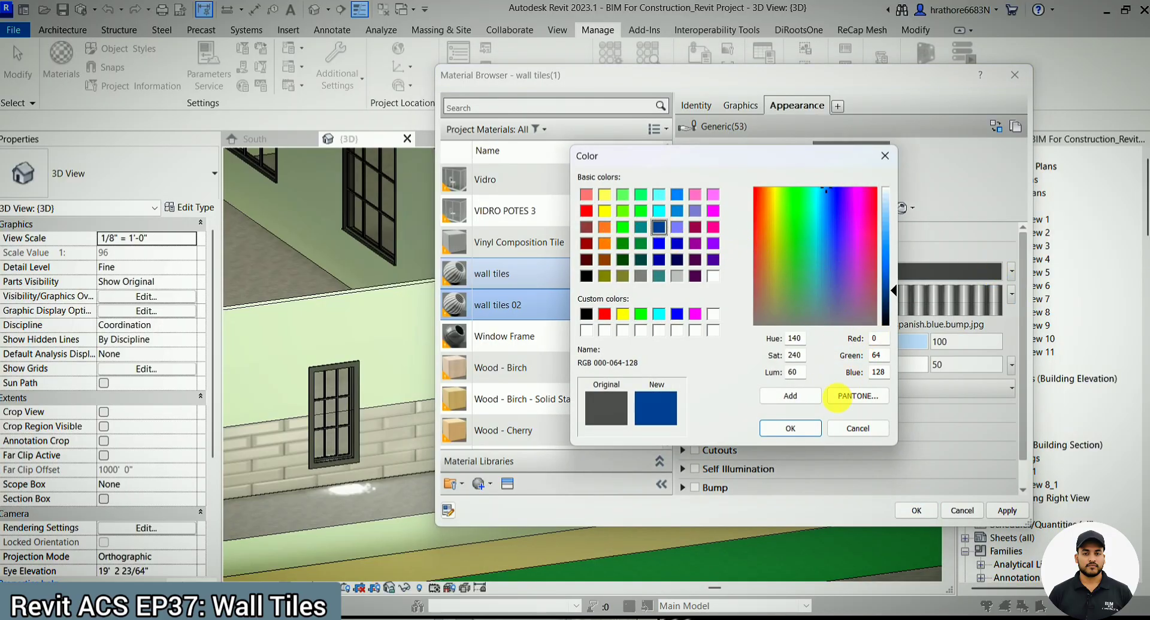
click(810, 429)
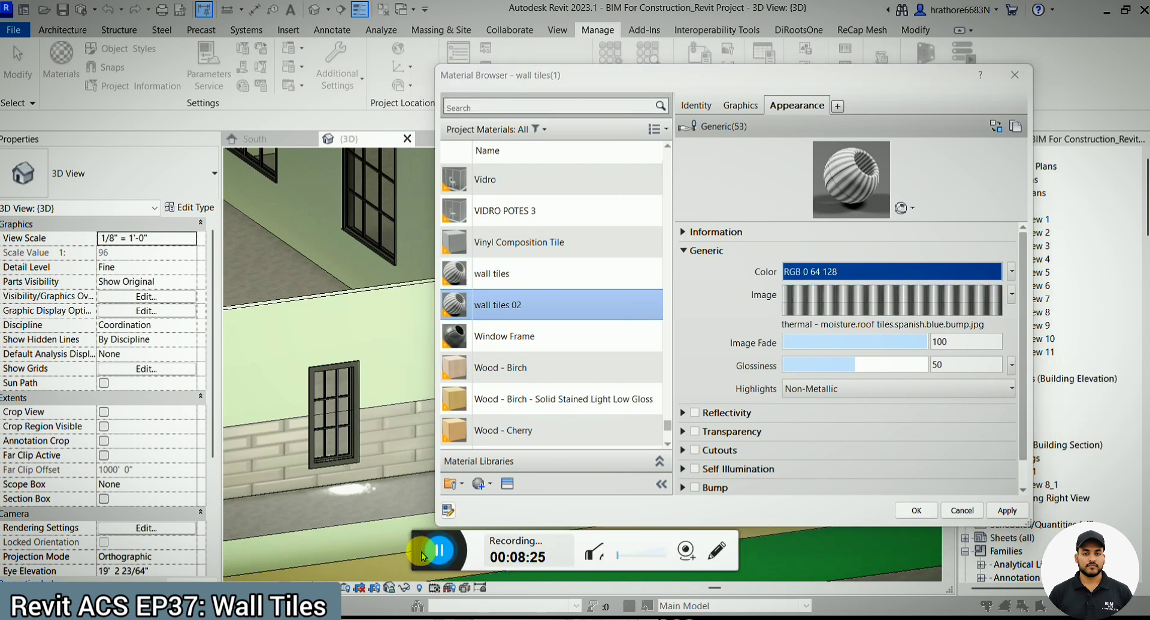
Remove the image from the generic appearance of "wall tiles 02" and set its graphics shading color to RGB 0 64 128.
click(1011, 296)
click(954, 489)
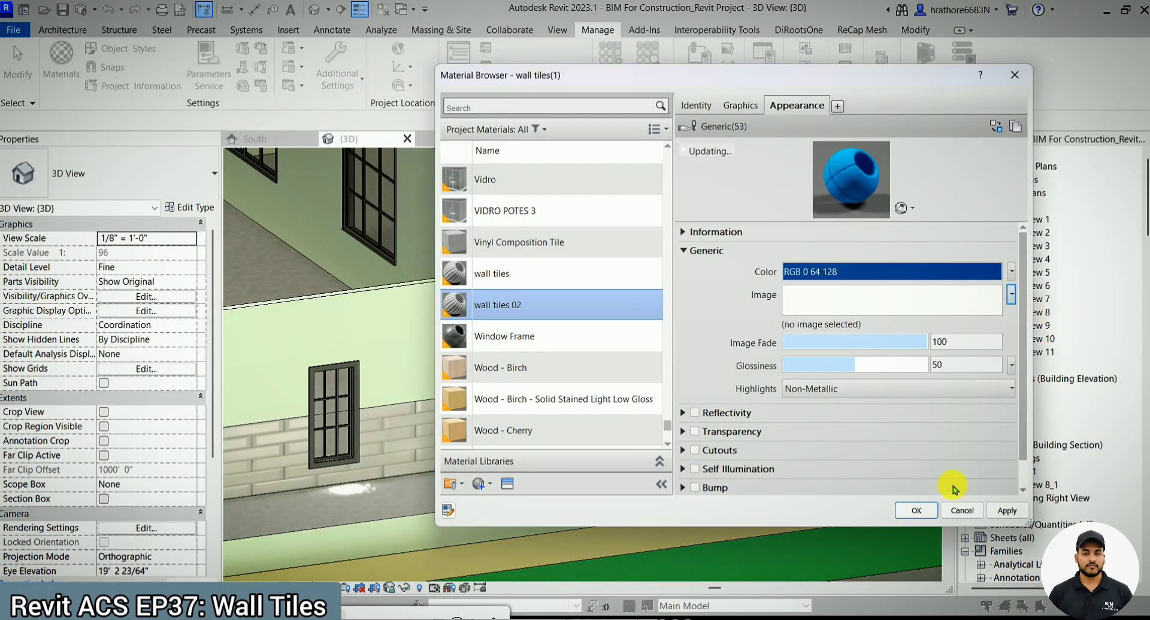
click(742, 105)
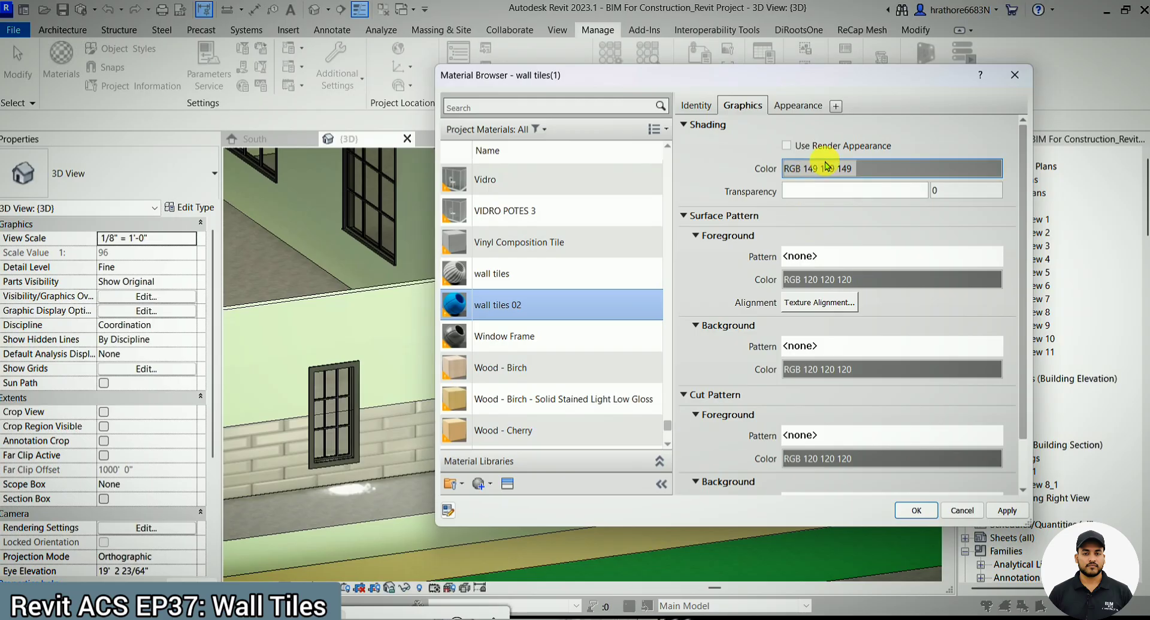
click(803, 168)
click(660, 228)
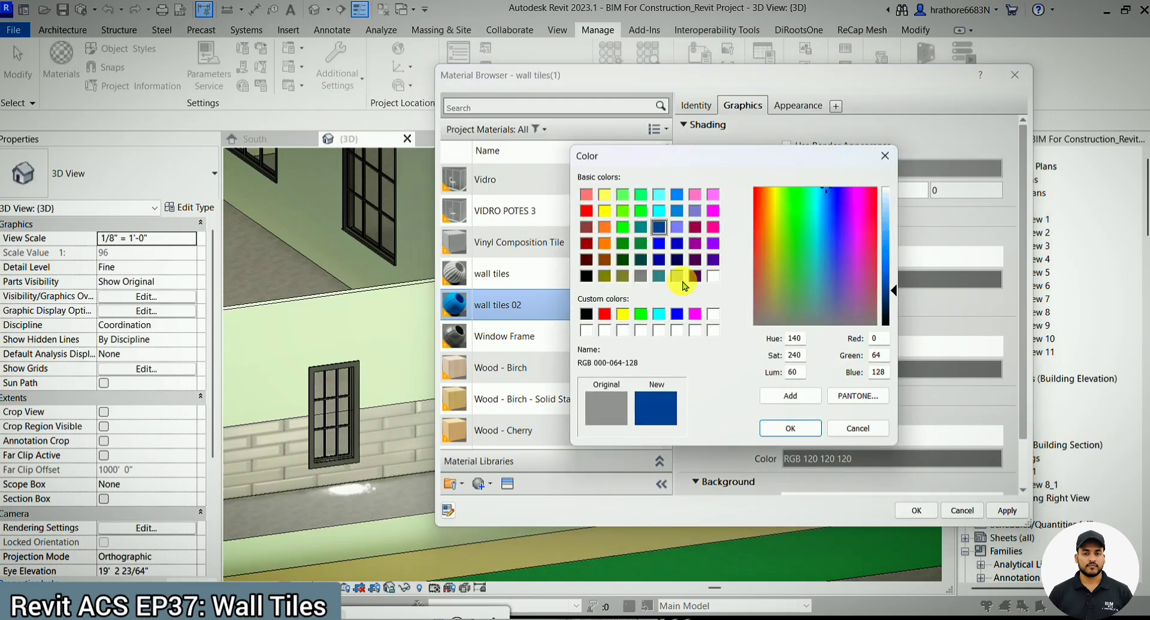
click(792, 428)
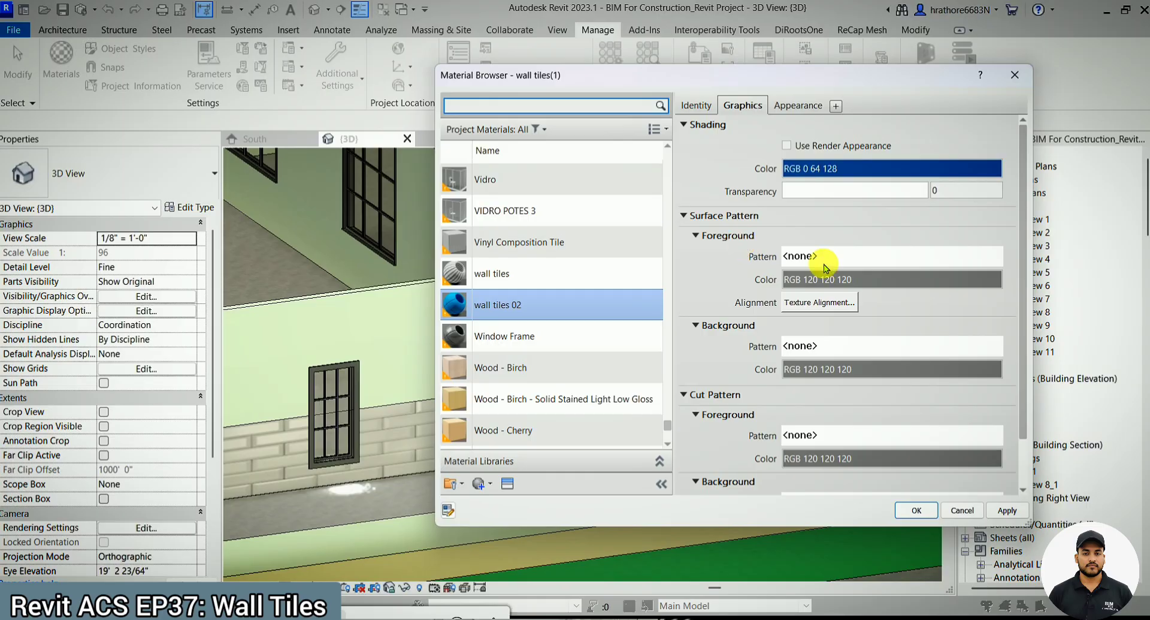
Browse the fill patterns for the surface foreground of "wall tiles 02" and select the model pattern 250mm Squares.
click(873, 266)
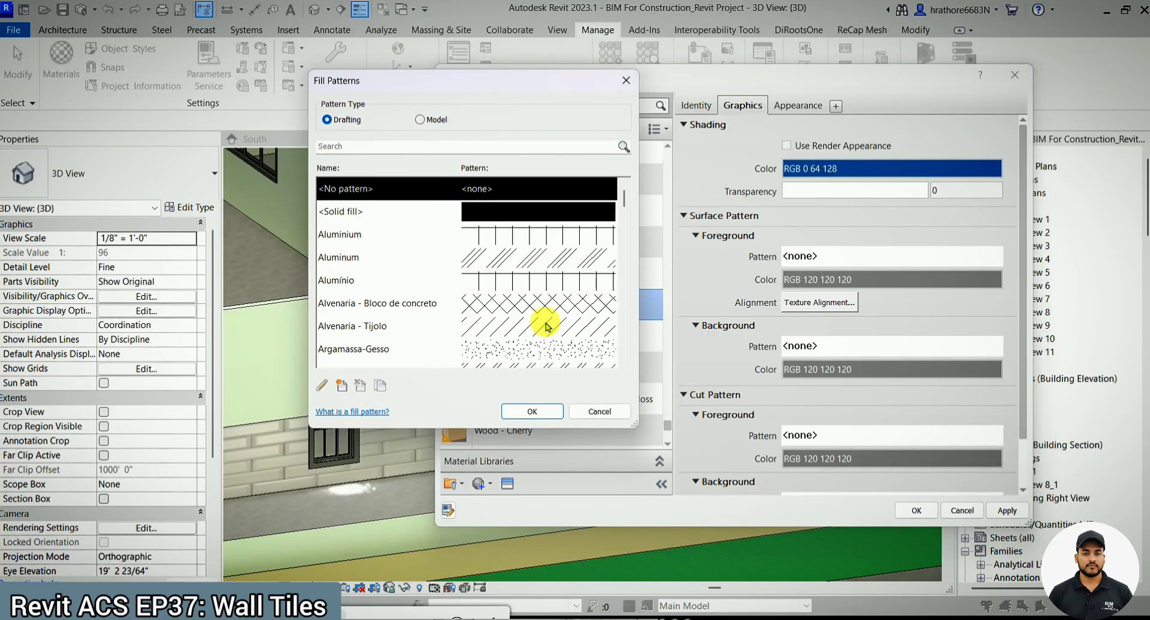
click(531, 235)
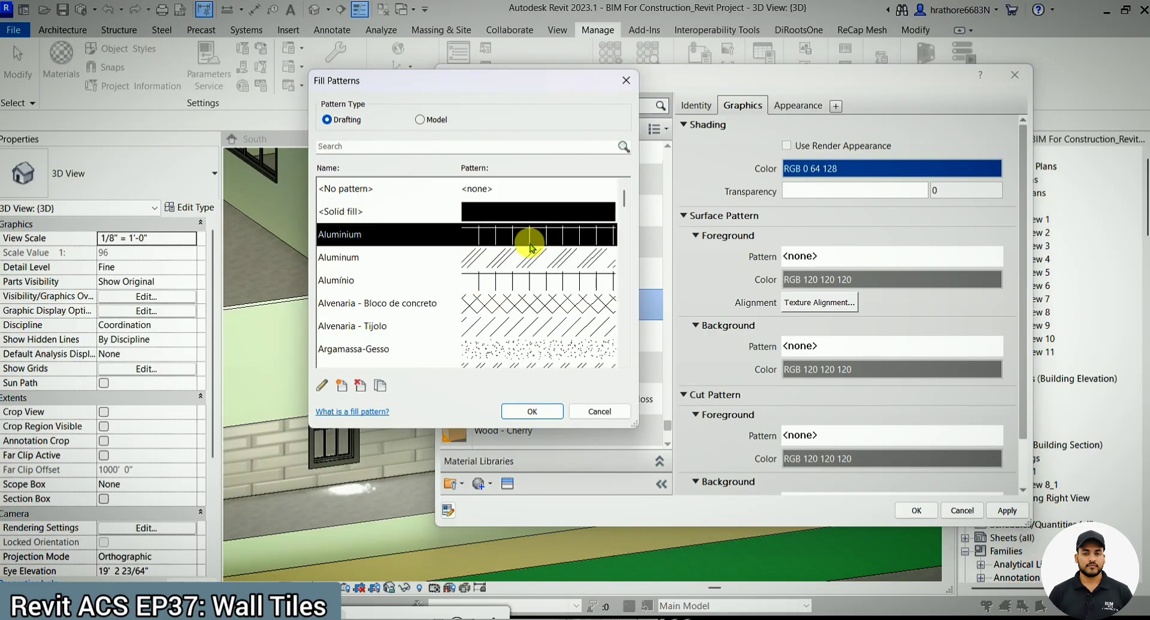
scroll(367, 282, down, 18)
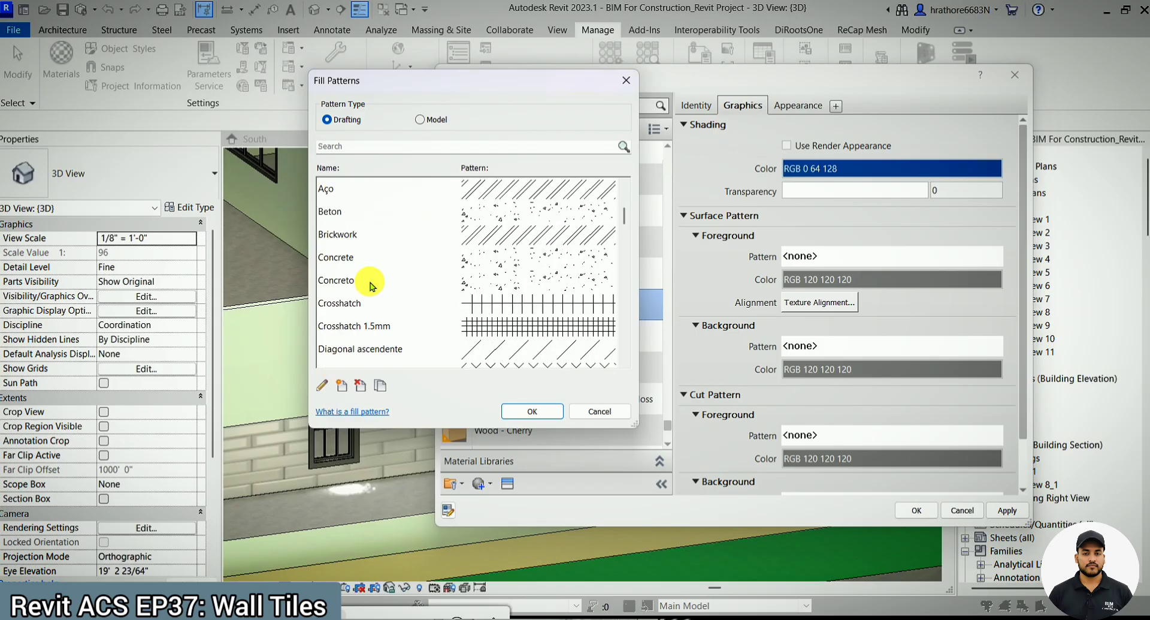
scroll(369, 291, up, 20)
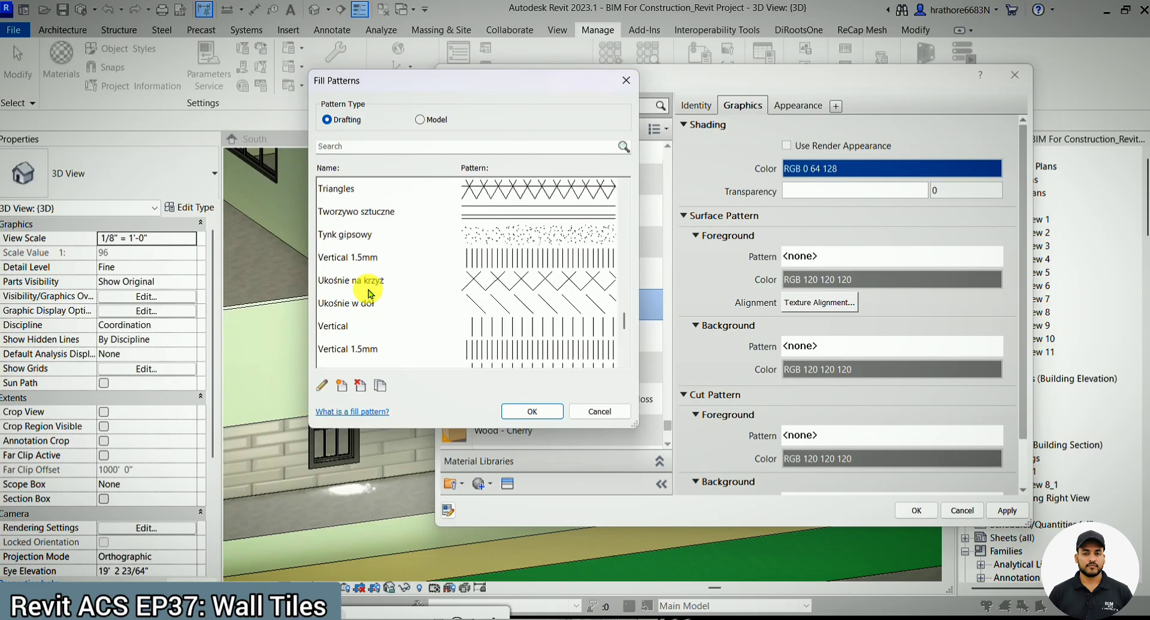
click(431, 121)
click(387, 280)
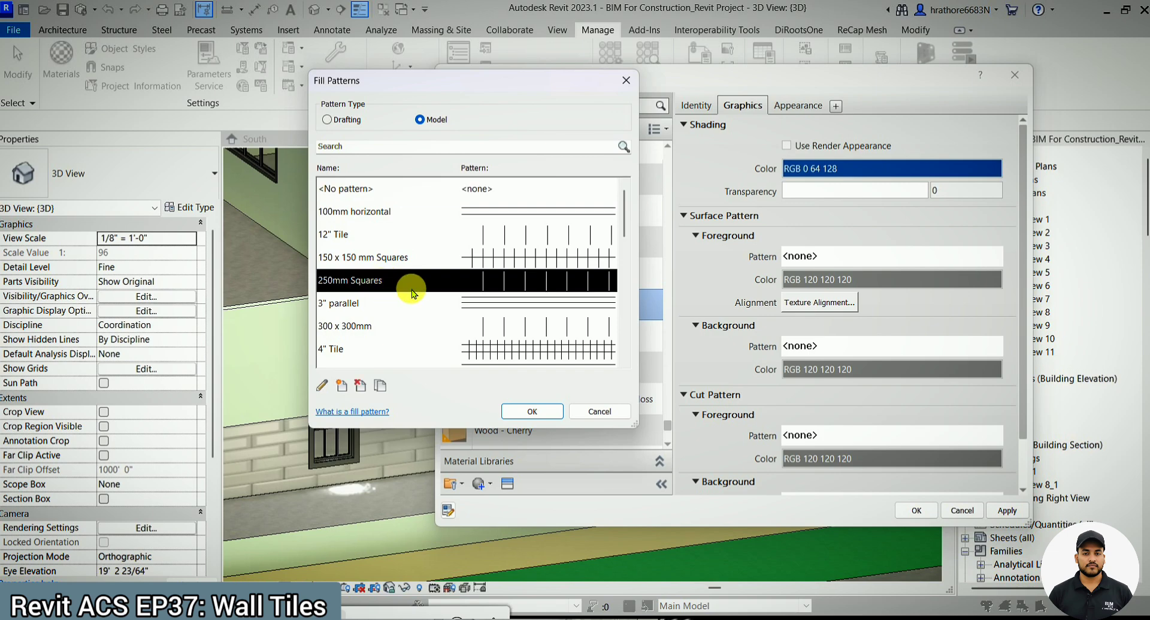
Set both line spacings of the 250mm Squares crosshatch pattern to 300mm and assign it as the surface foreground pattern.
click(323, 390)
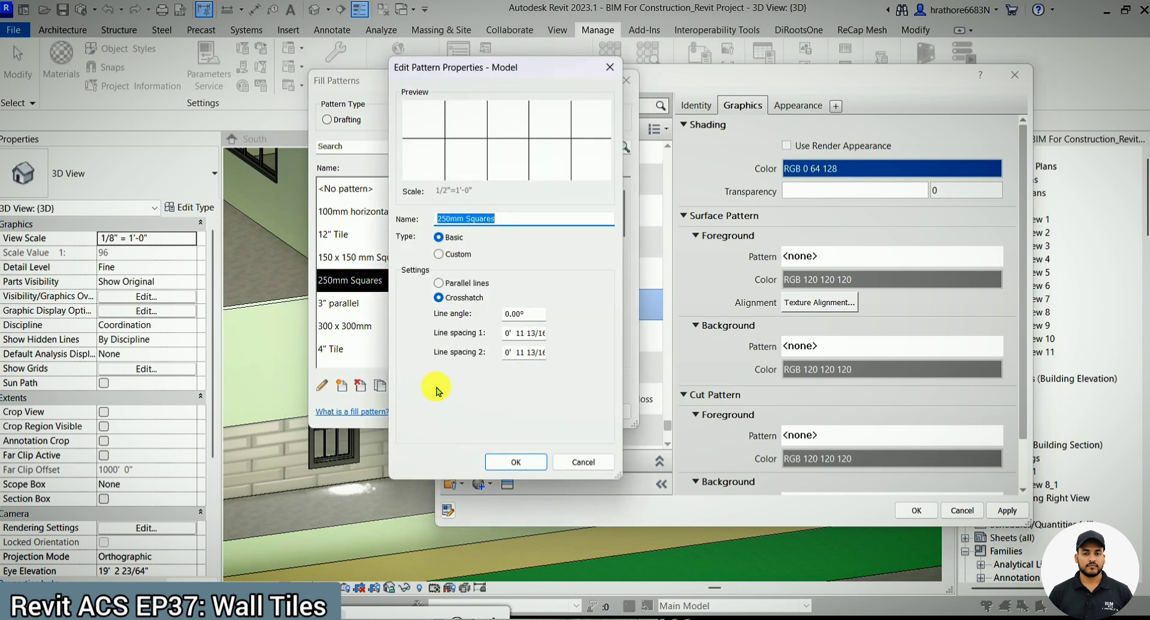
click(525, 340)
text(3)
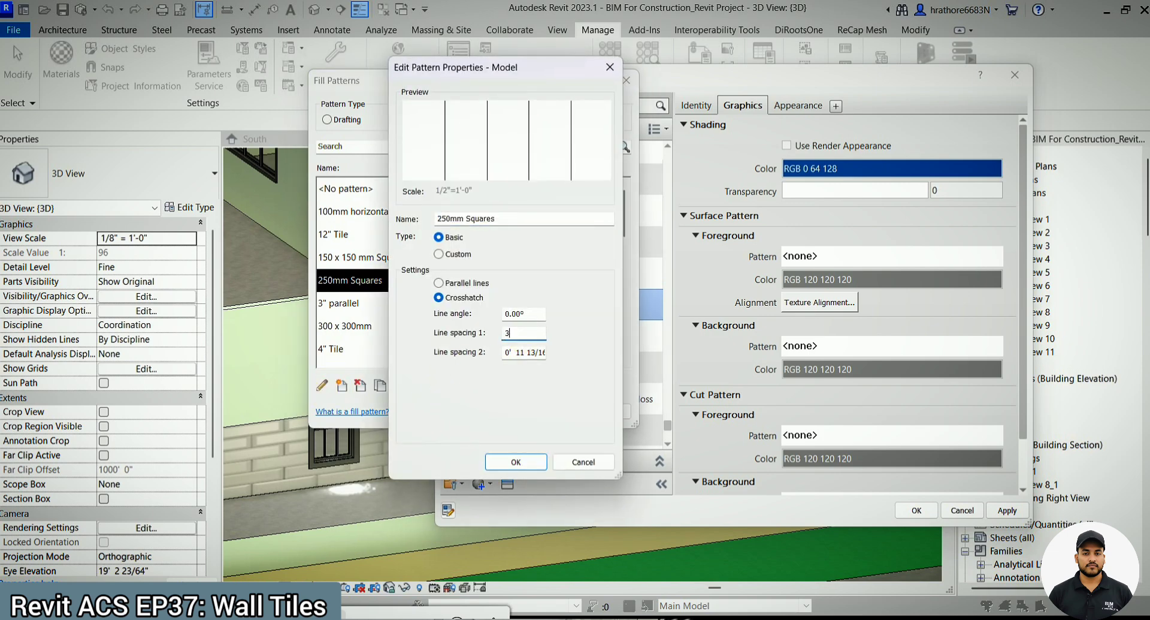
text(00mm)
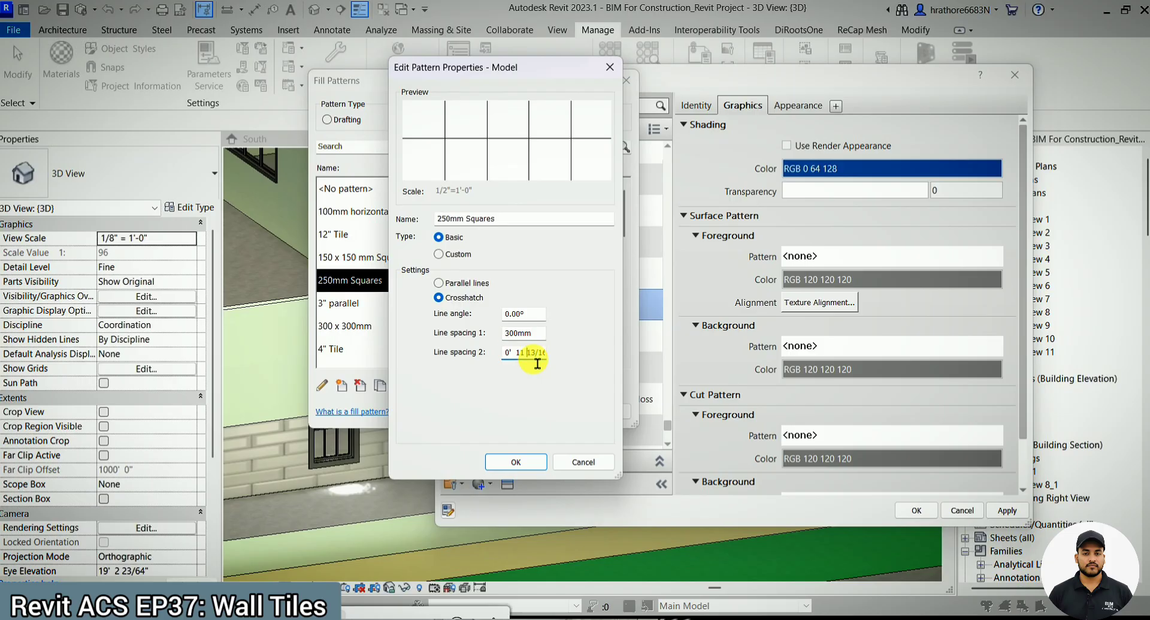
text(300mm)
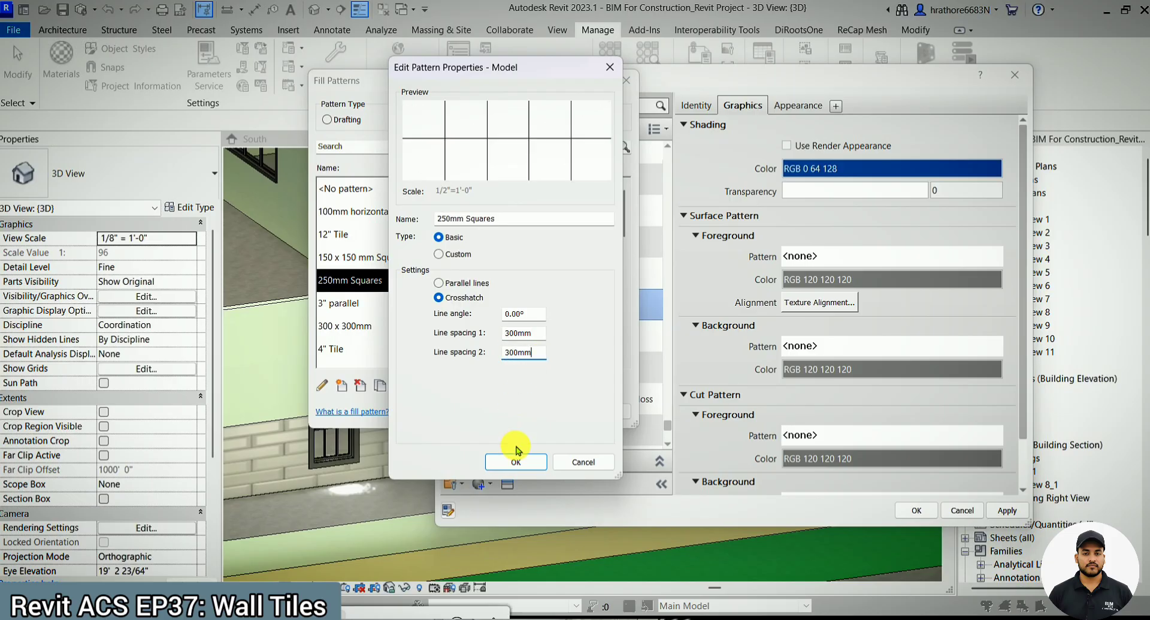
click(517, 460)
click(531, 416)
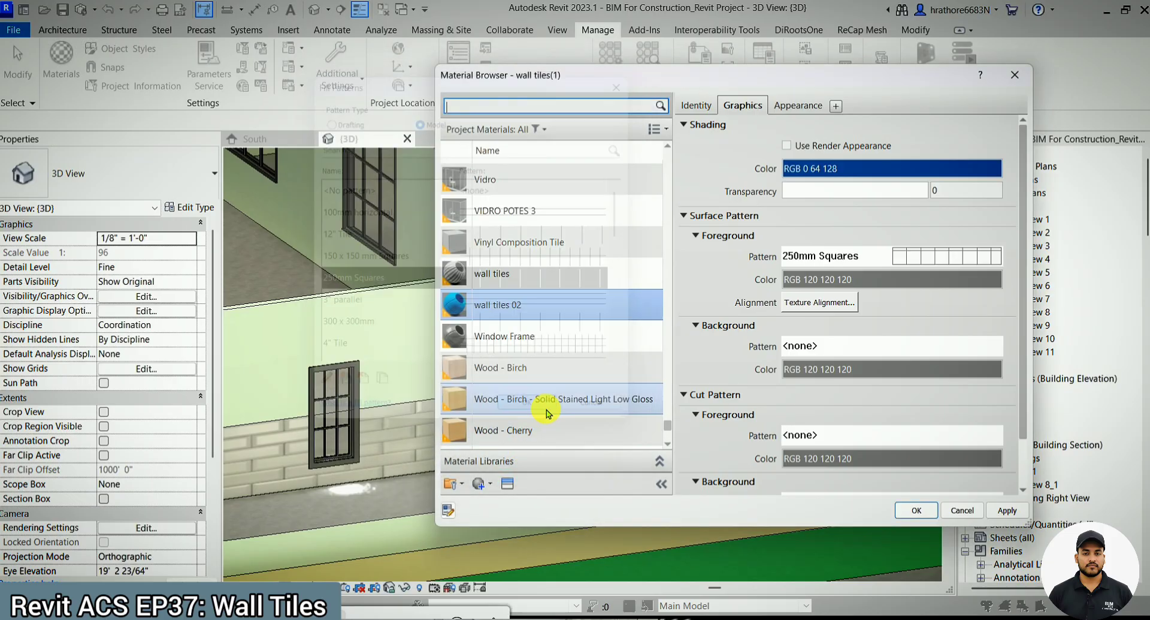
Set the surface foreground pattern color of "wall tiles 02" to black, then apply and accept the material changes.
click(878, 279)
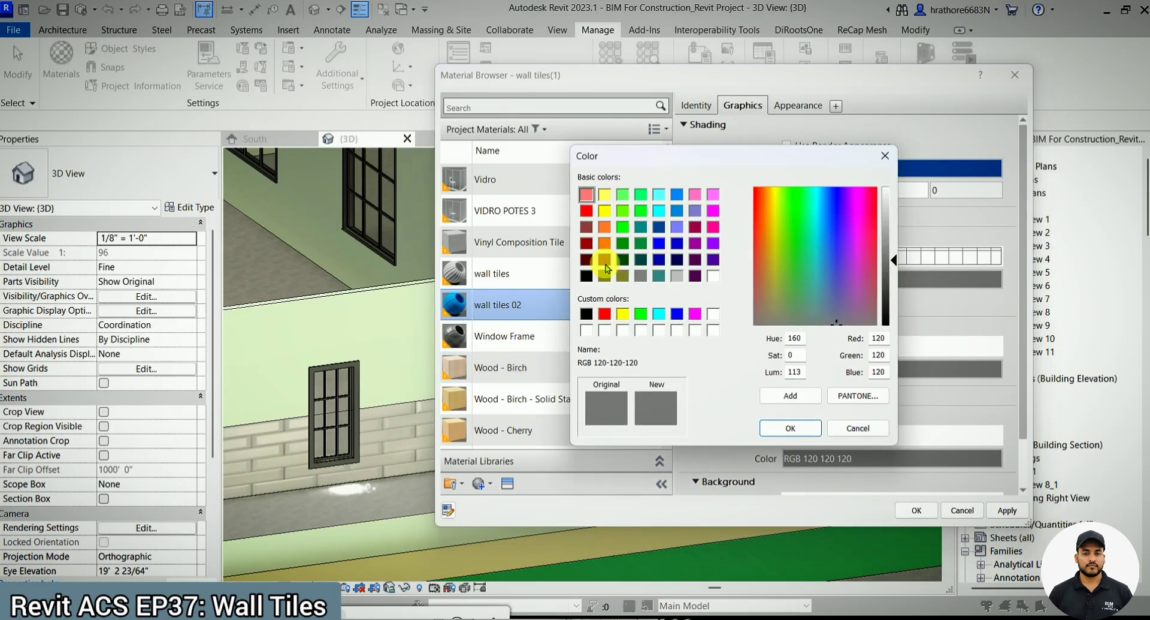
click(586, 275)
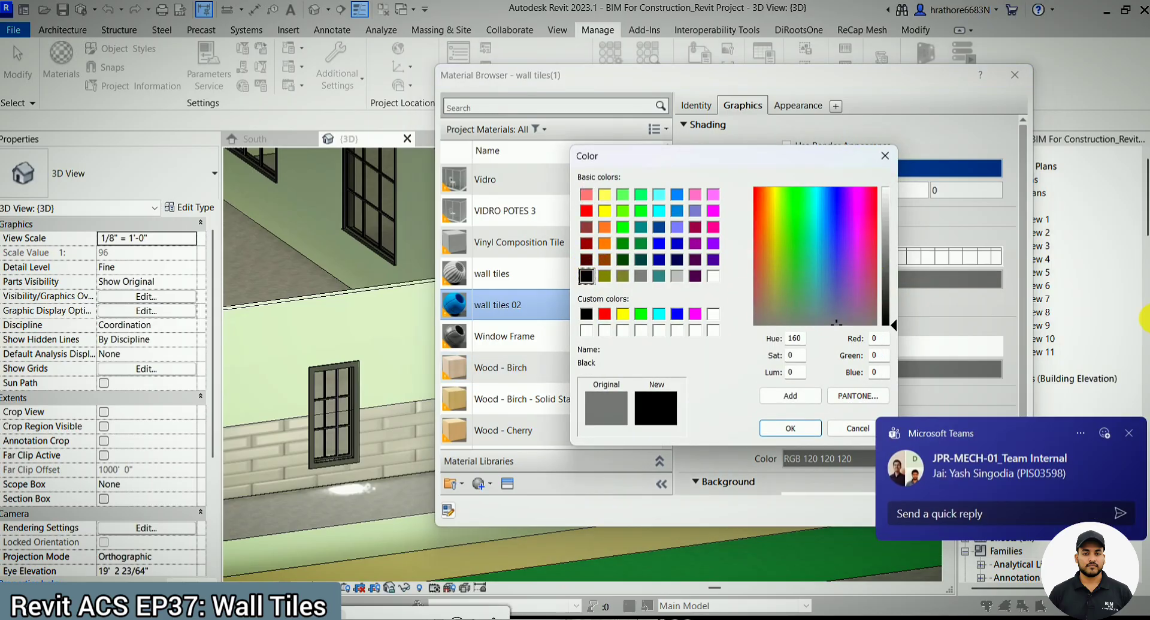
click(1129, 433)
click(791, 428)
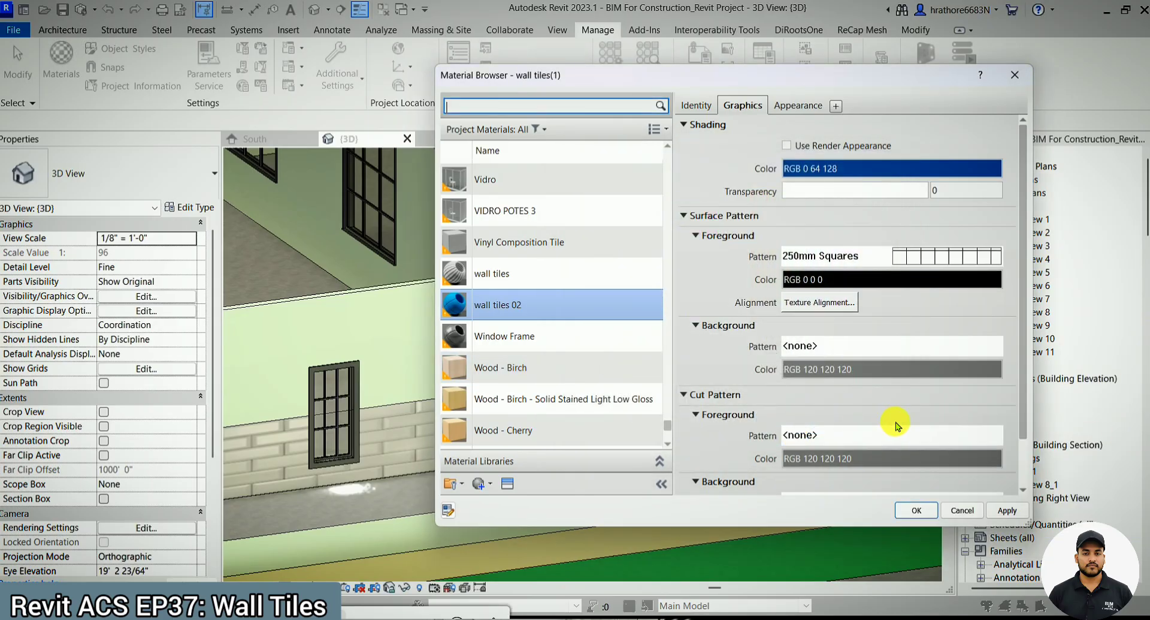
click(1007, 510)
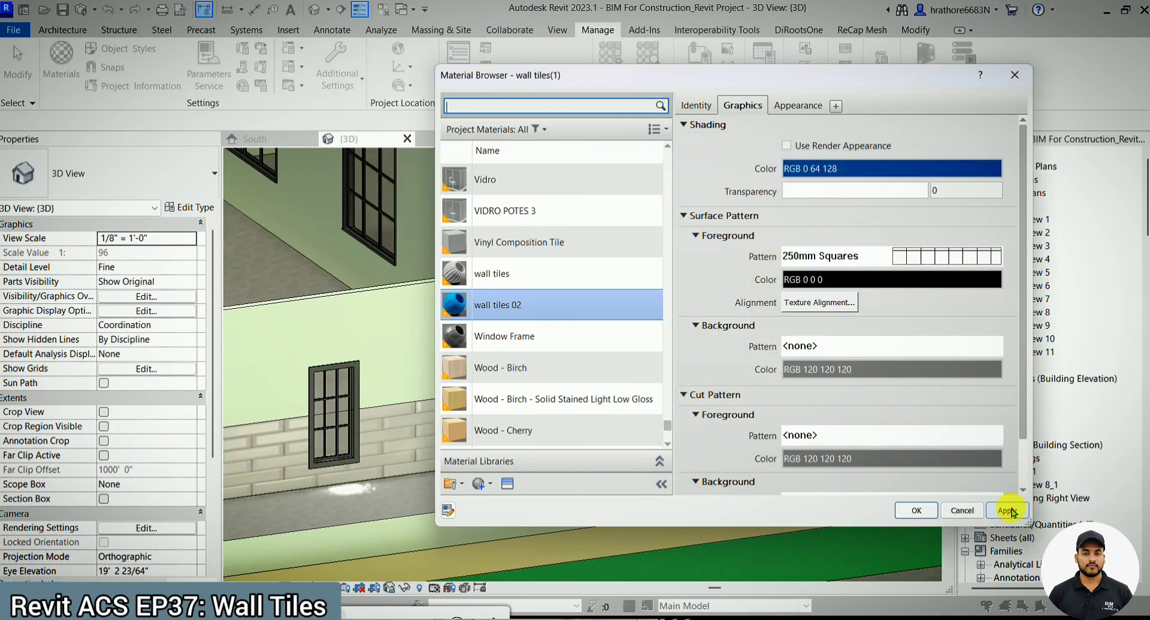
click(916, 510)
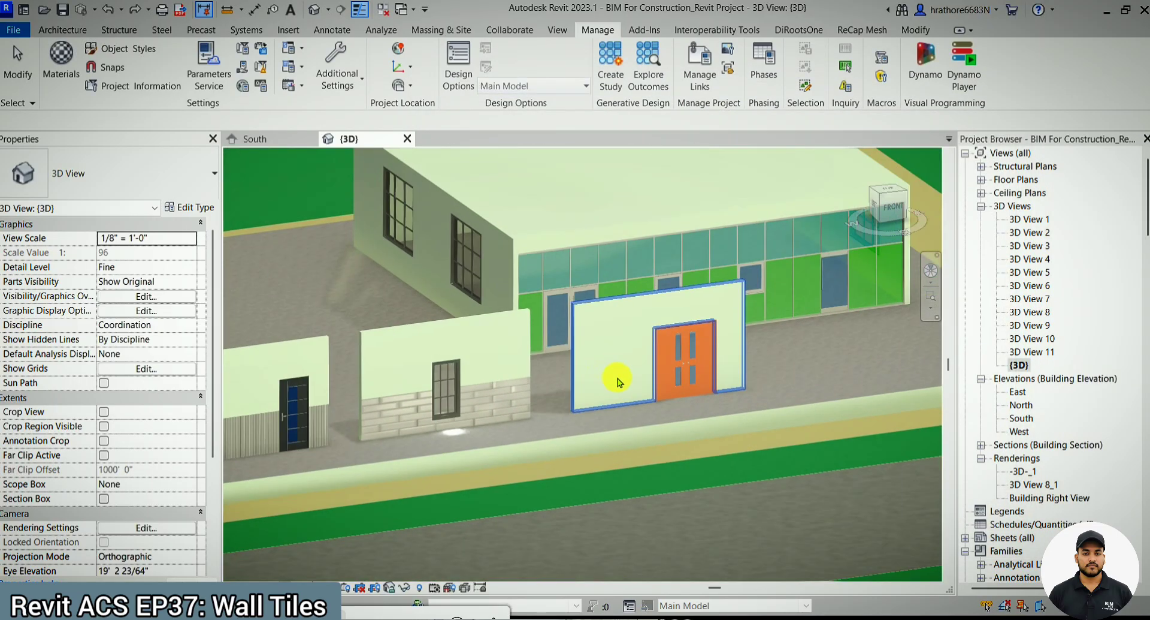
Paint the front face of the double-door wall with the material "wall tiles 02".
click(916, 30)
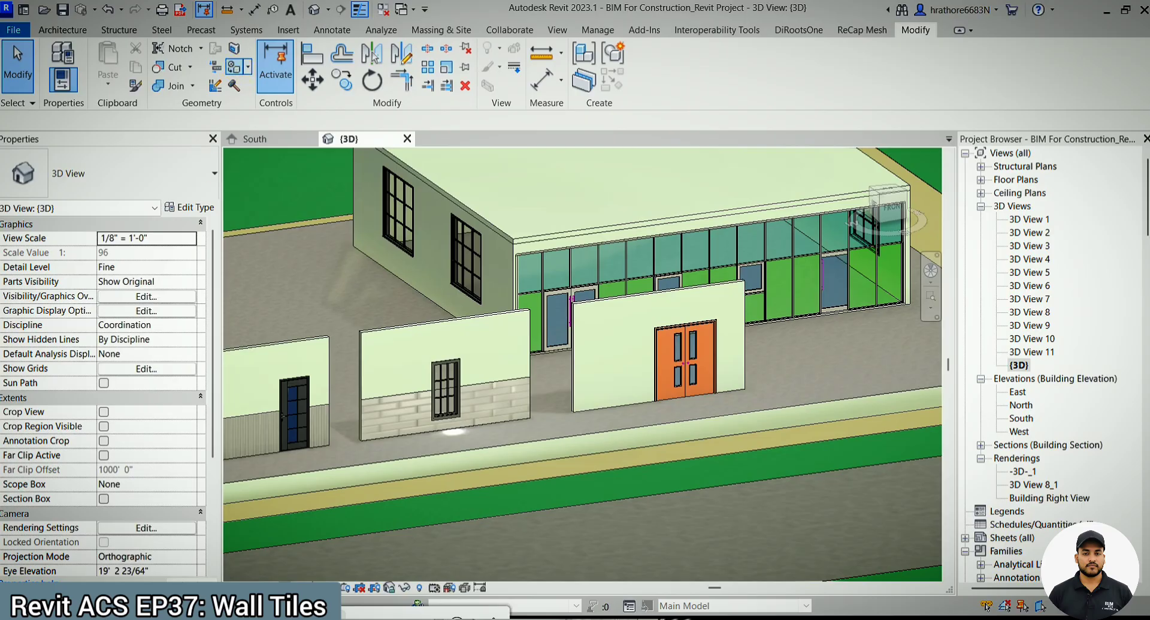
key(p)
key(t)
click(102, 216)
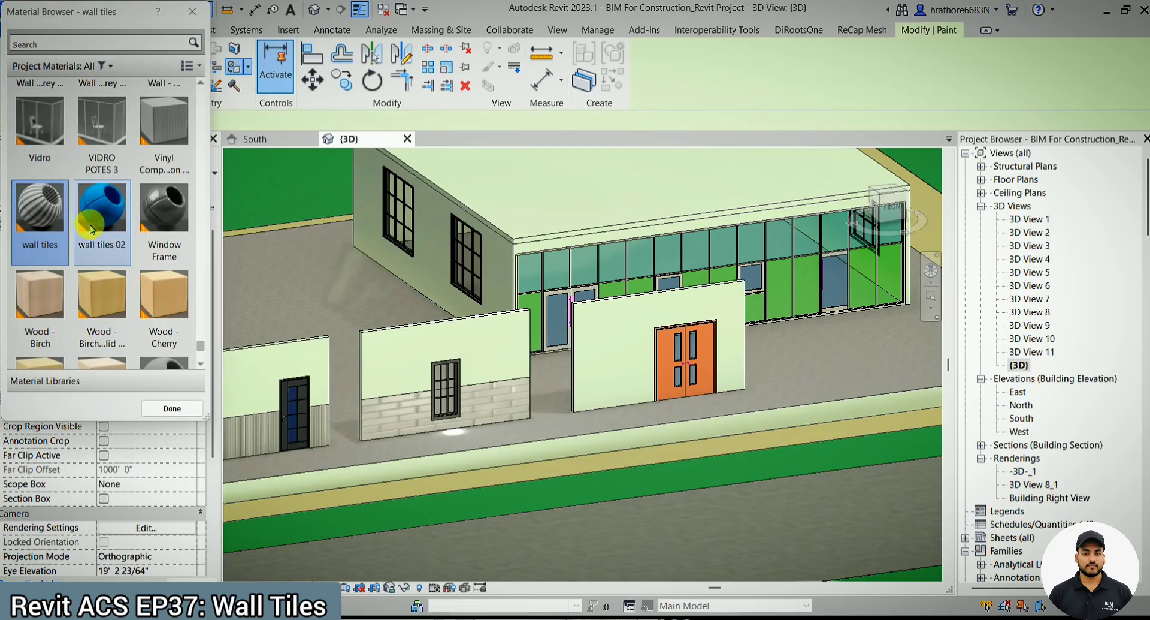
scroll(627, 372, up, 2)
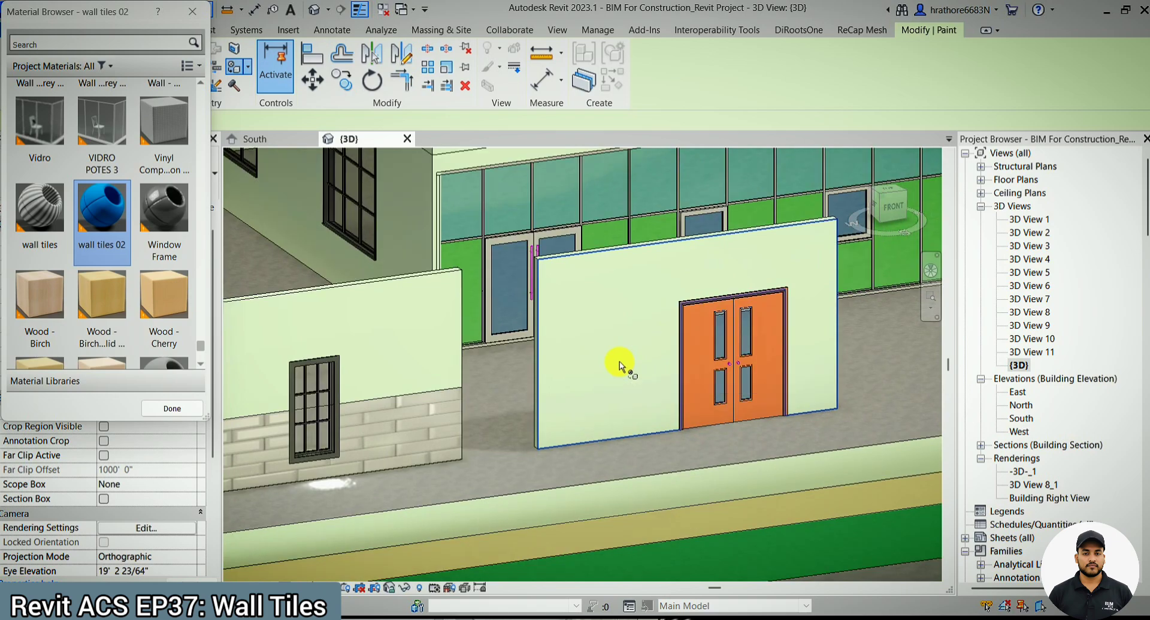
click(617, 359)
key(Escape)
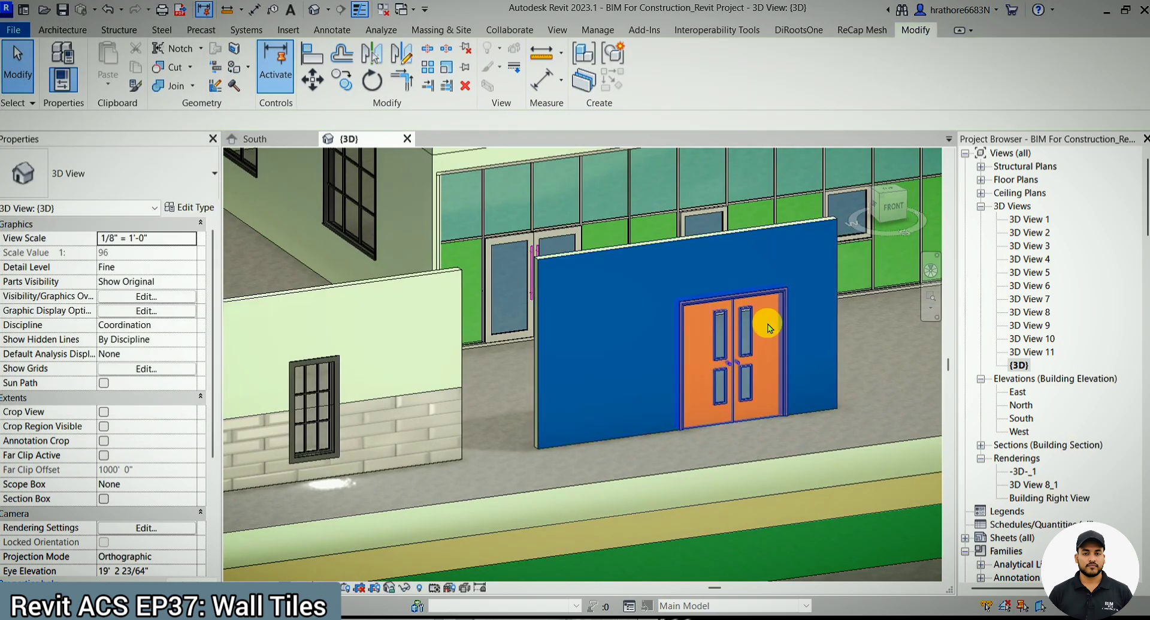
View the painted double-door wall from the front and switch the 3D view to the Shaded visual style.
scroll(824, 353, up, 3)
shift+middle_drag(823, 360, 539, 251)
scroll(521, 236, down, 3)
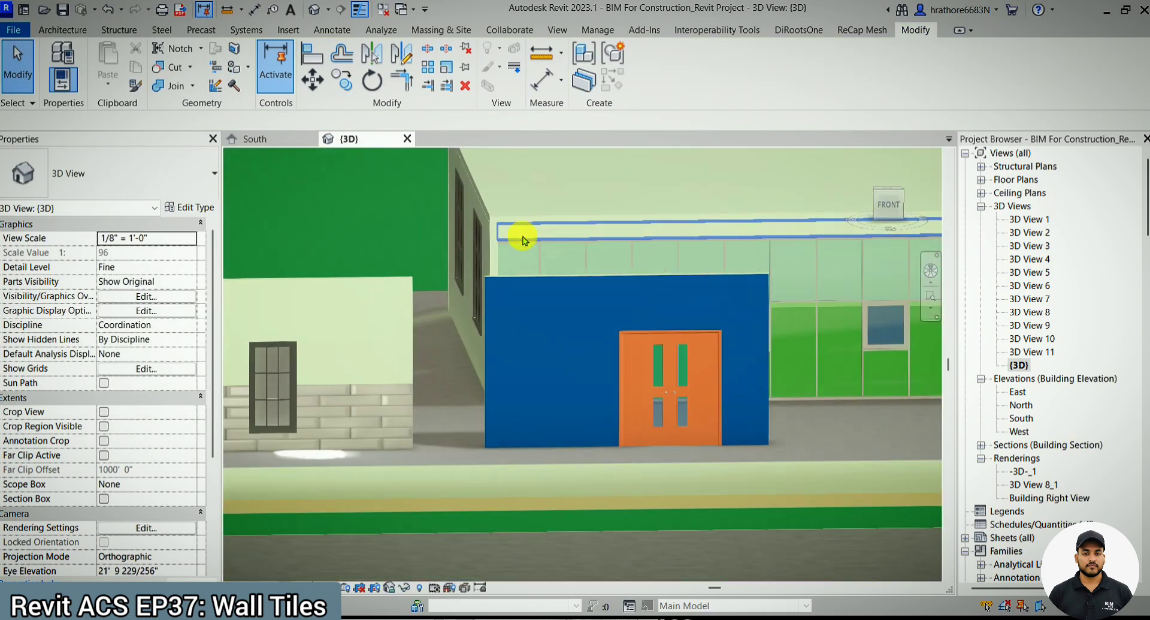
scroll(629, 380, up, 4)
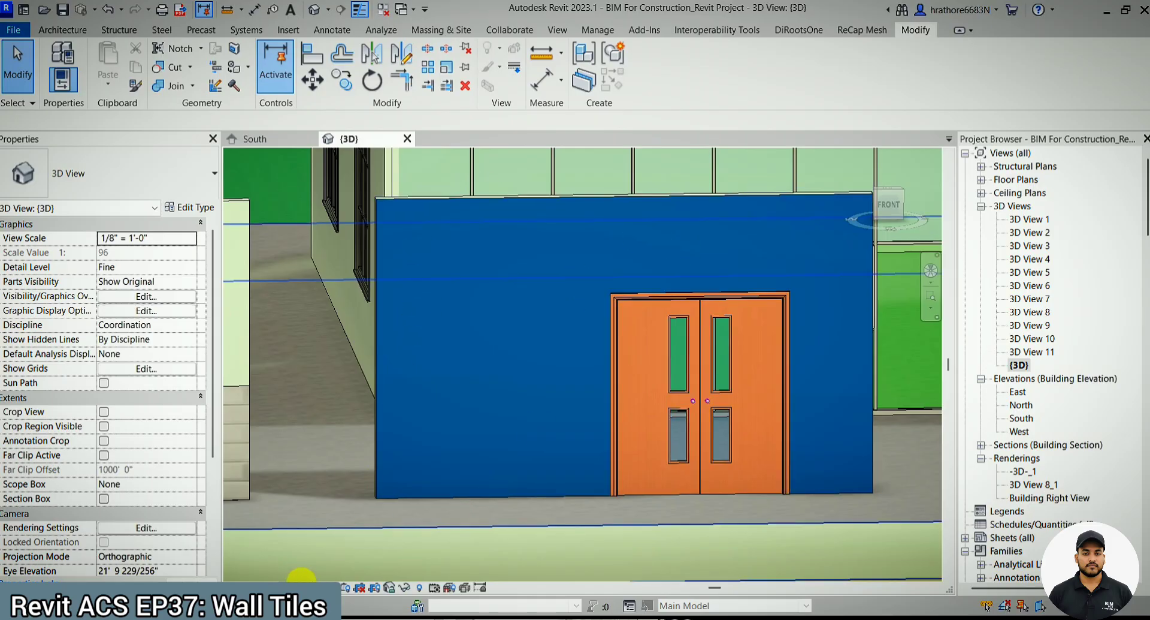
click(296, 580)
click(327, 541)
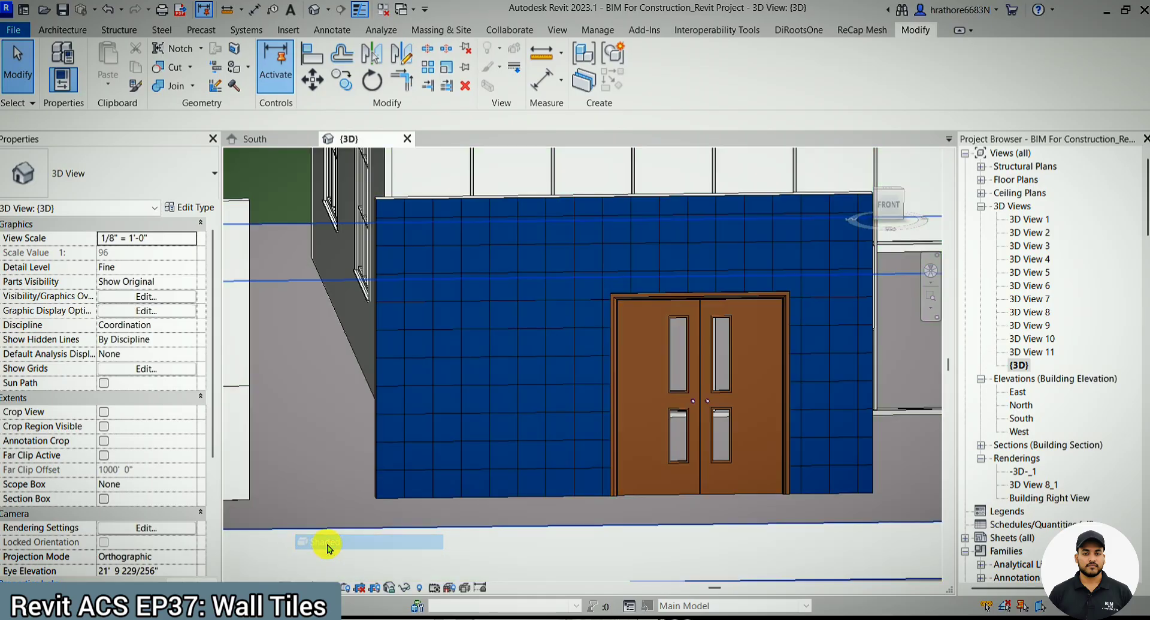
Inspect the tile grid on the double-door wall in Shaded, and return the 3D view to Realistic.
shift+middle_drag(551, 418, 576, 411)
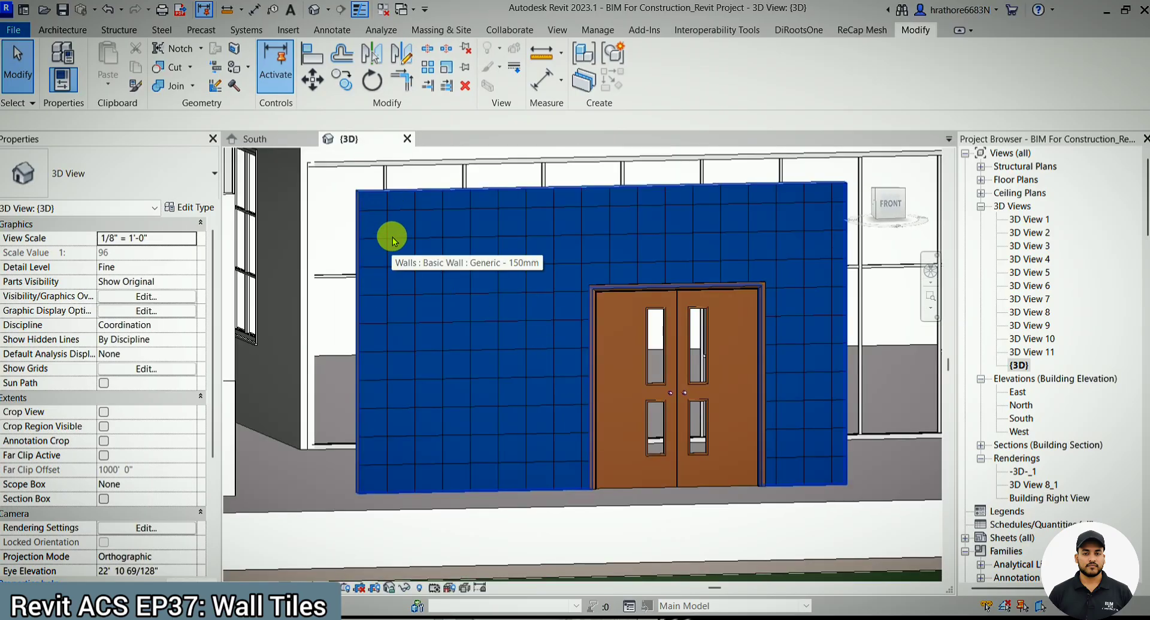
click(559, 310)
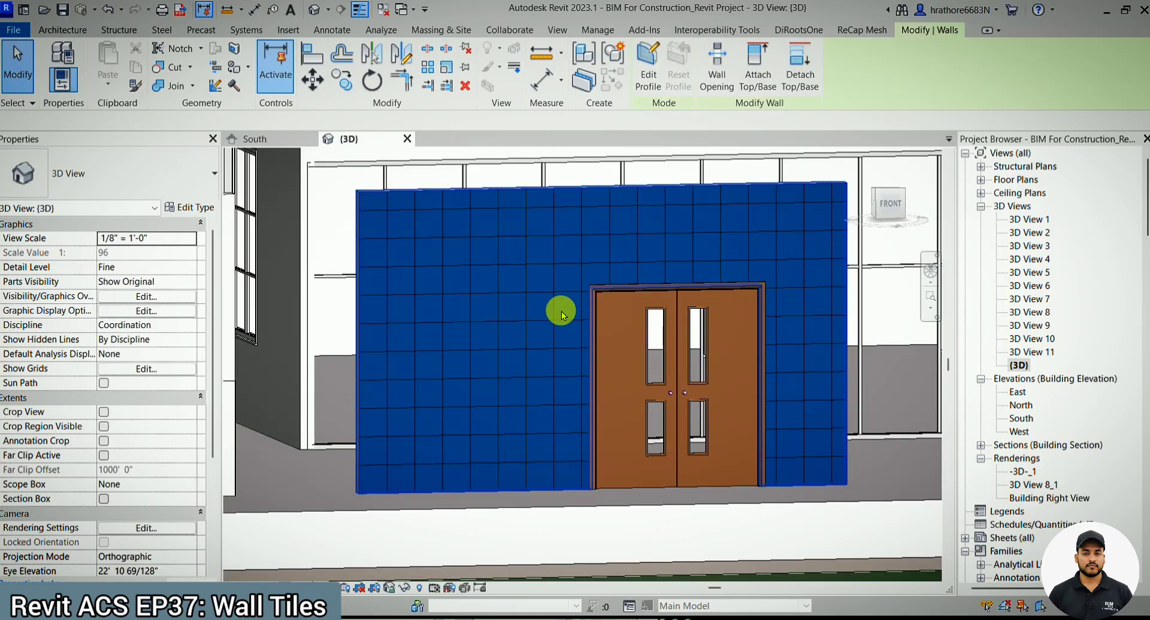
scroll(560, 324, down, 3)
key(Escape)
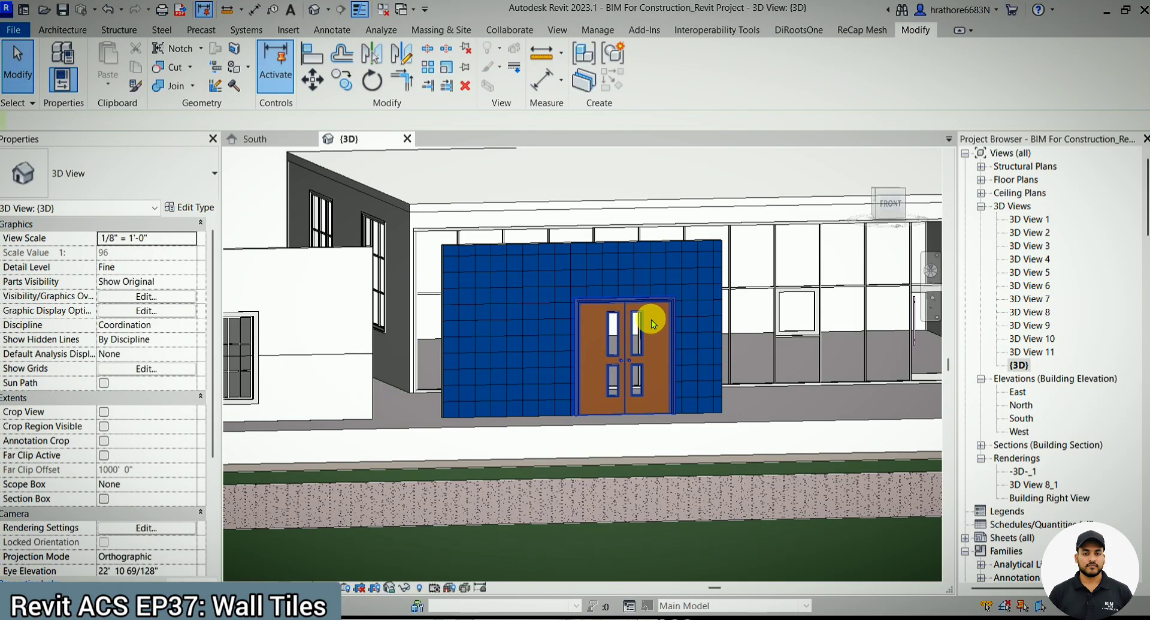
shift+middle_drag(411, 535, 303, 572)
click(302, 579)
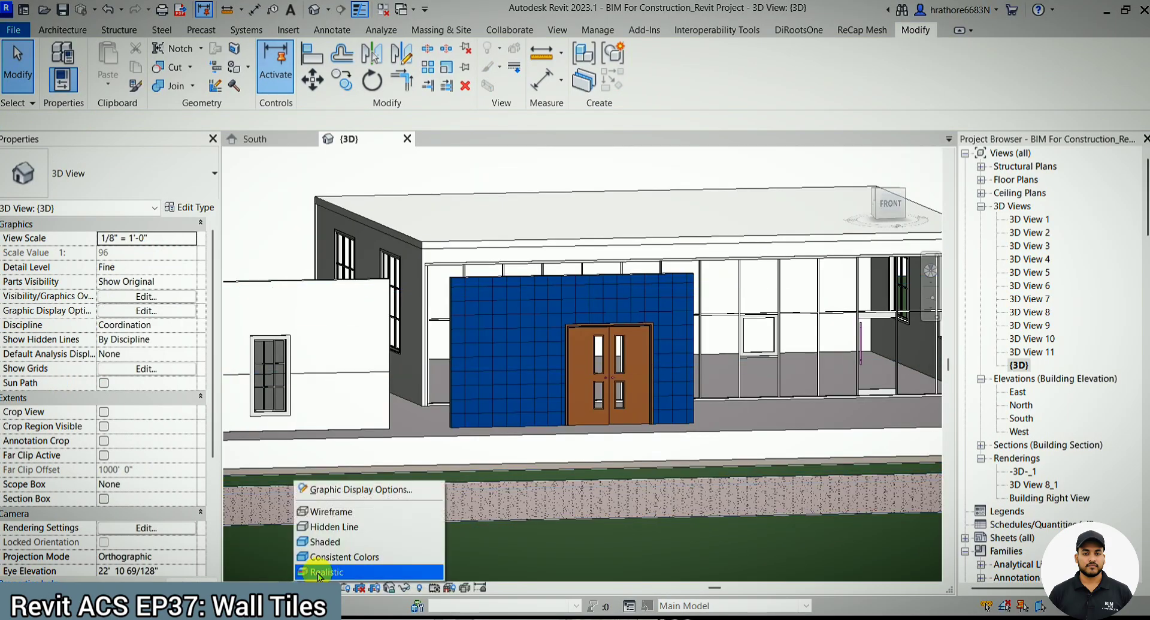
click(318, 568)
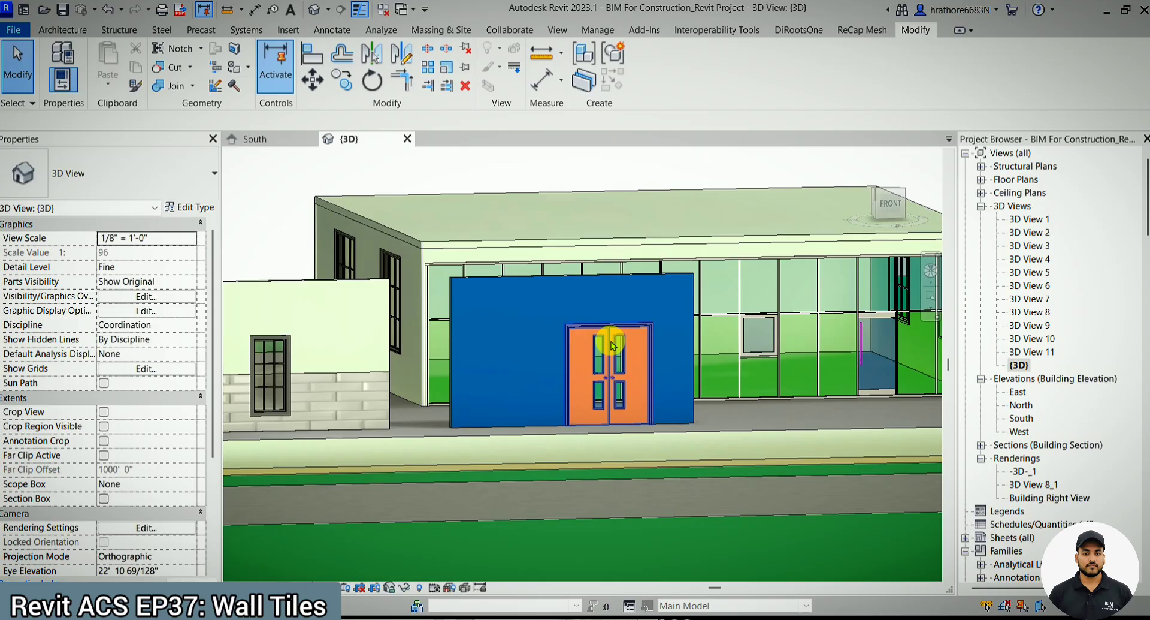
shift+middle_drag(602, 359, 585, 436)
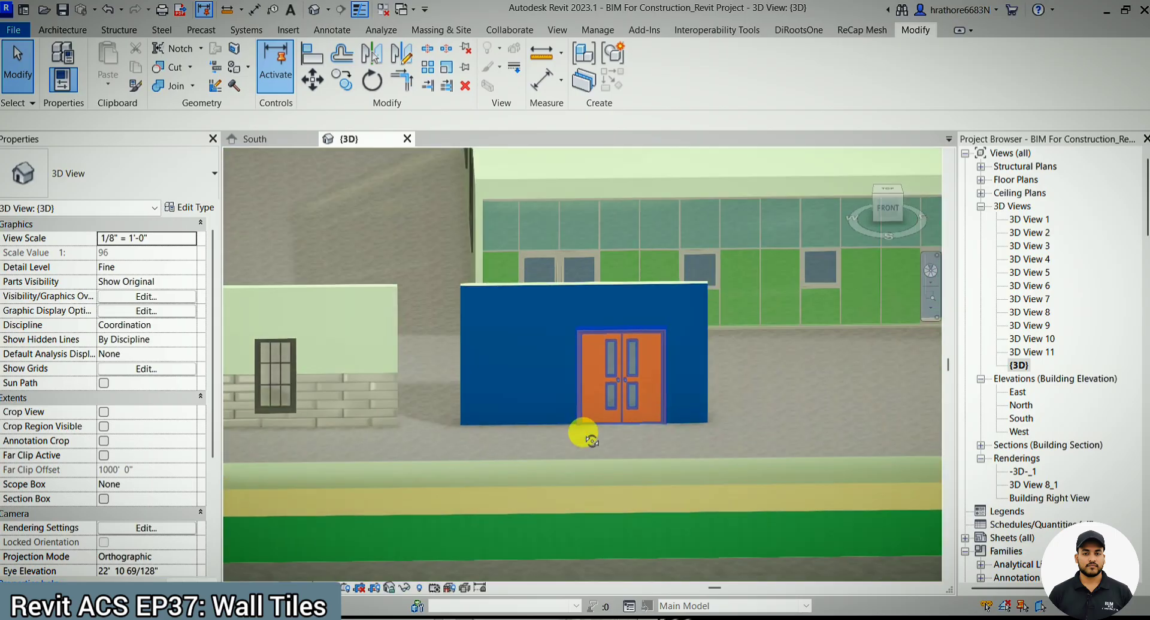
scroll(522, 326, up, 3)
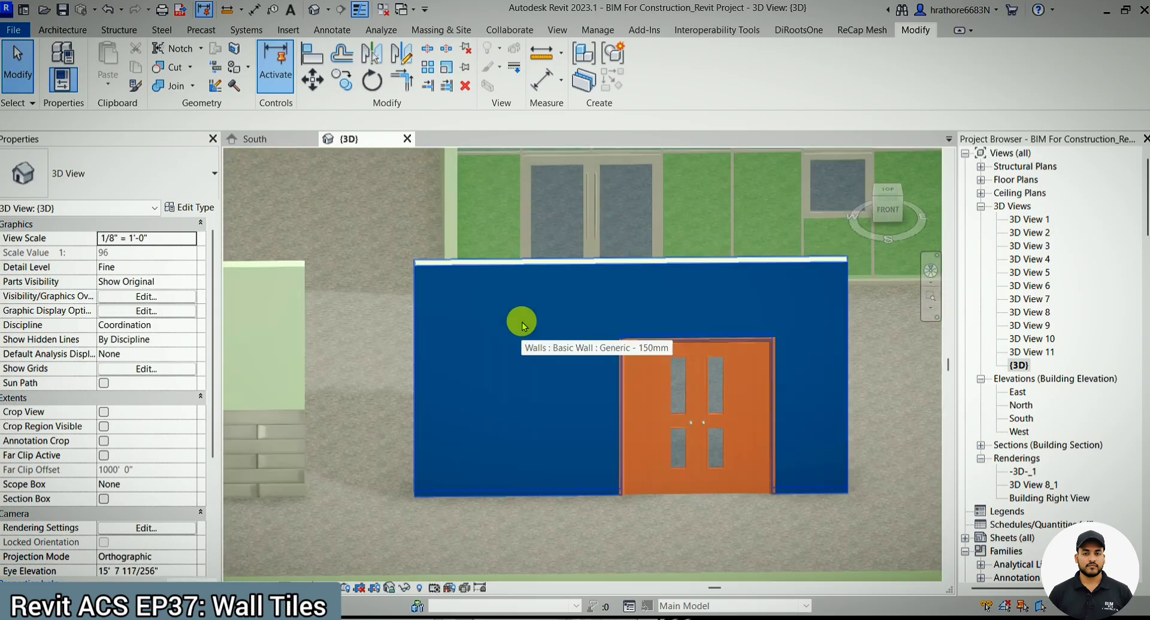
scroll(494, 353, down, 4)
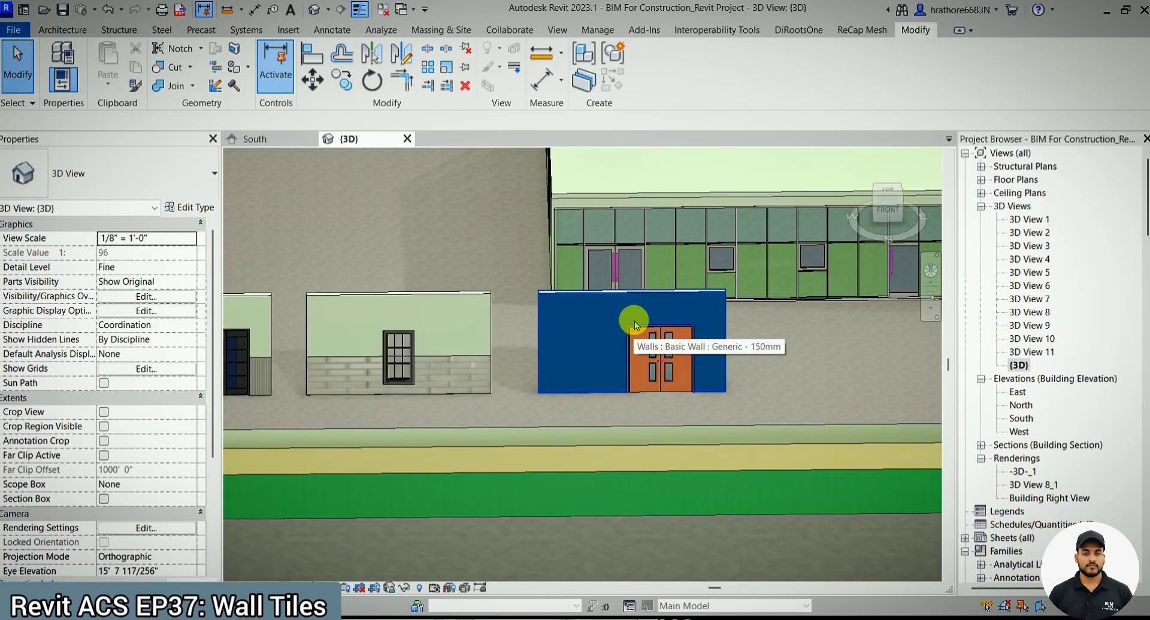
click(301, 578)
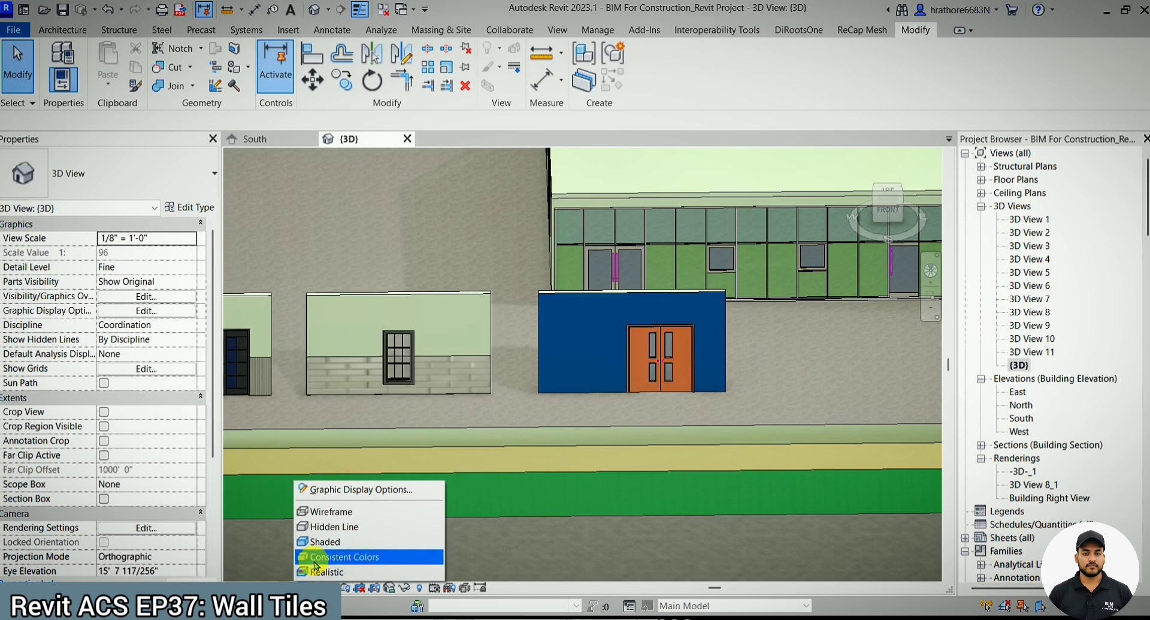
click(578, 383)
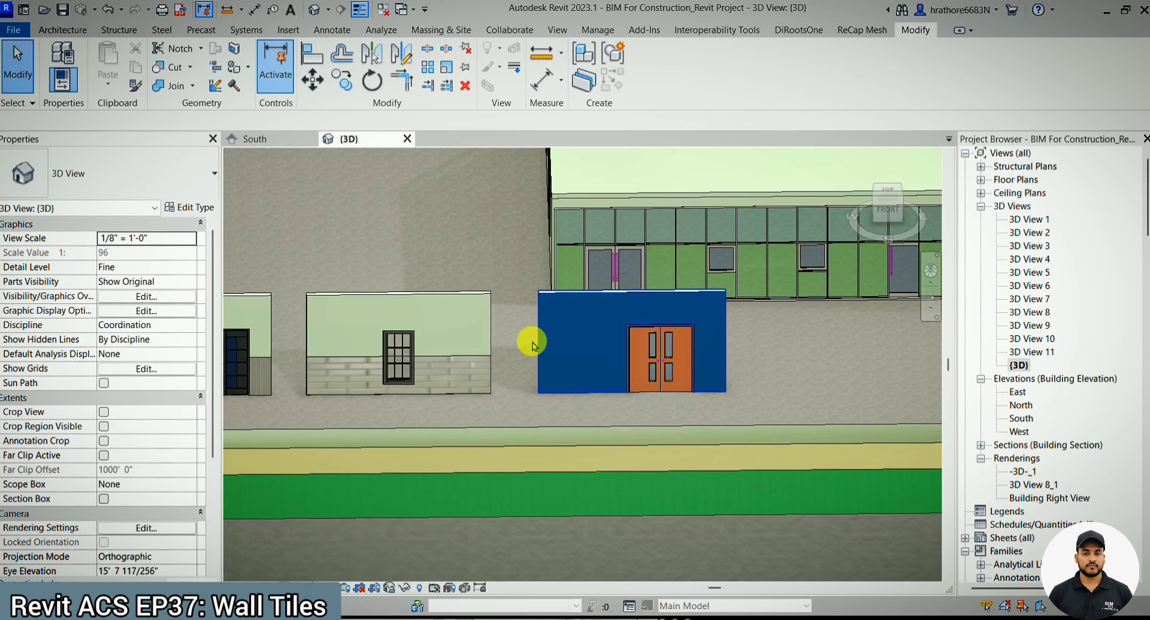
click(488, 323)
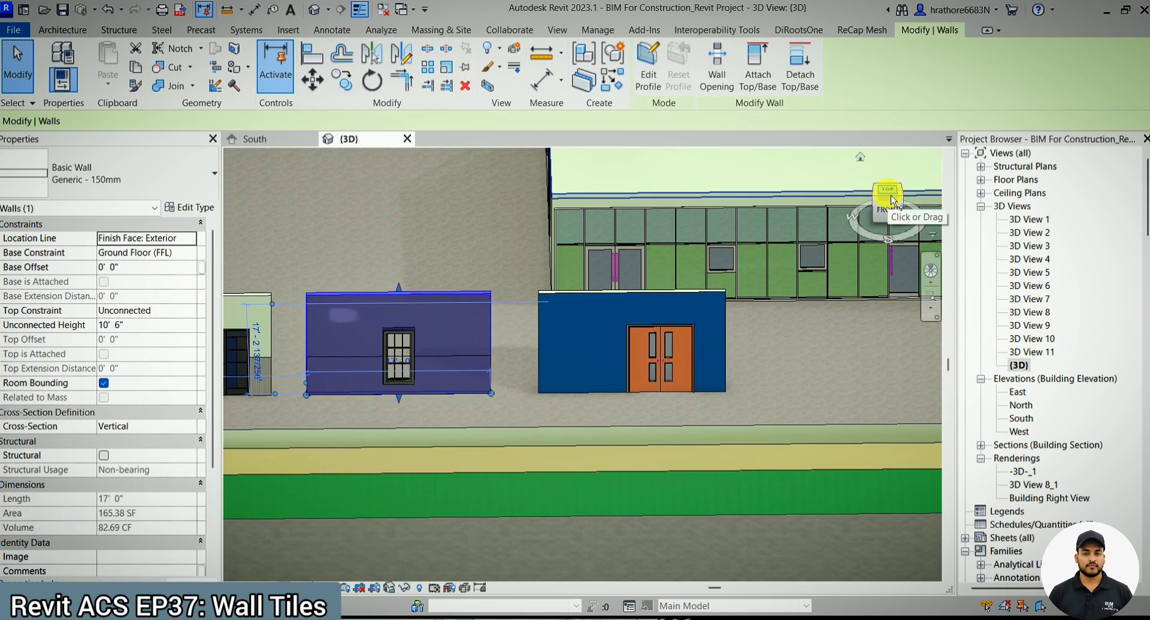
scroll(450, 333, down, 5)
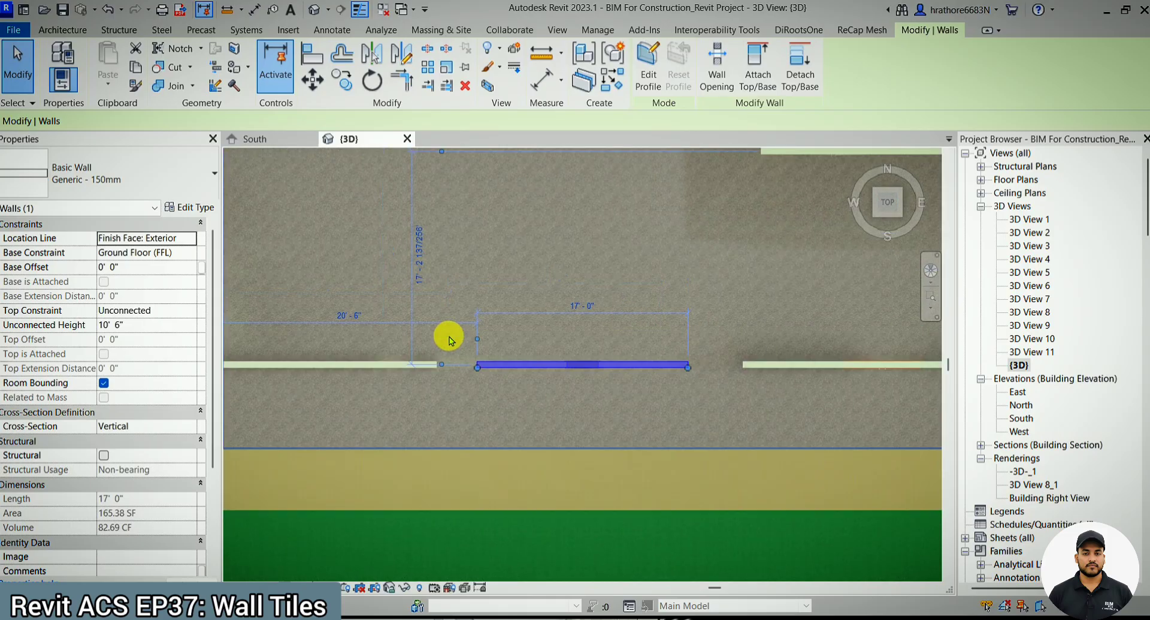
key(c)
key(o)
scroll(459, 342, up, 4)
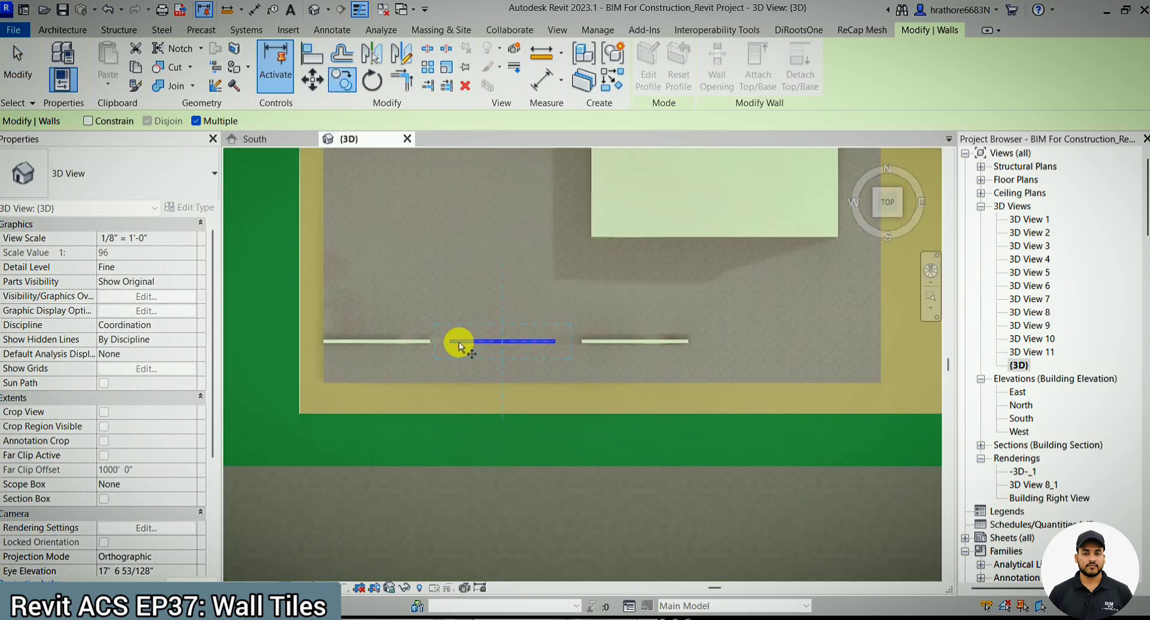
click(464, 347)
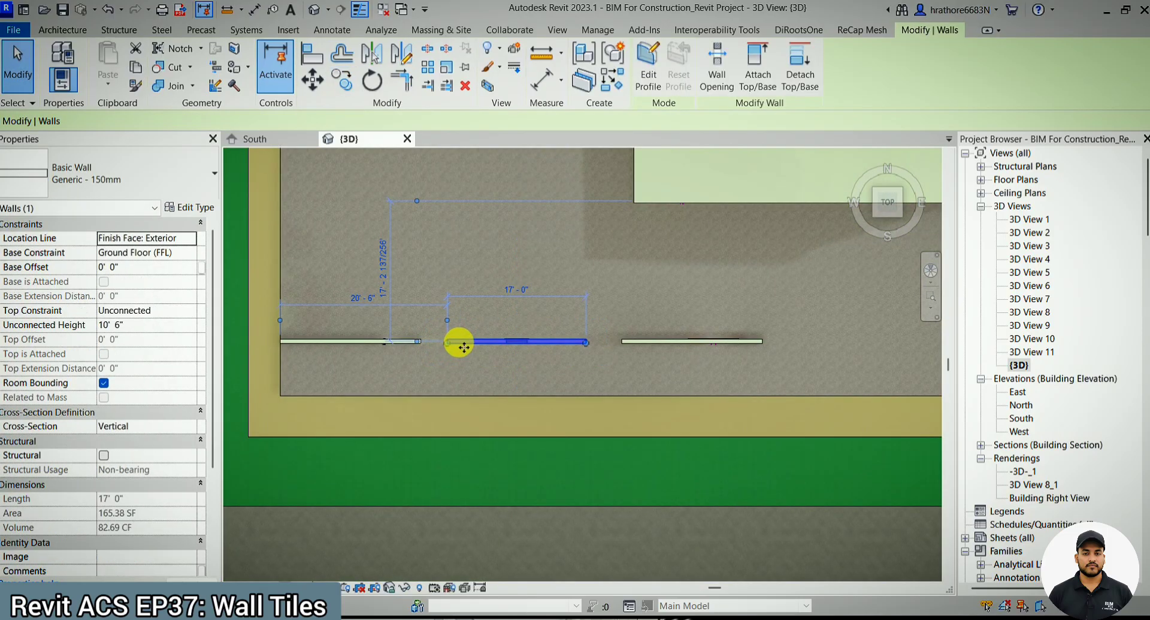
Draw a straight Generic - 150mm wall about 24' long and 10' 6" high, in line with and just east of the double-door wall.
key(w)
key(a)
scroll(745, 342, up, 3)
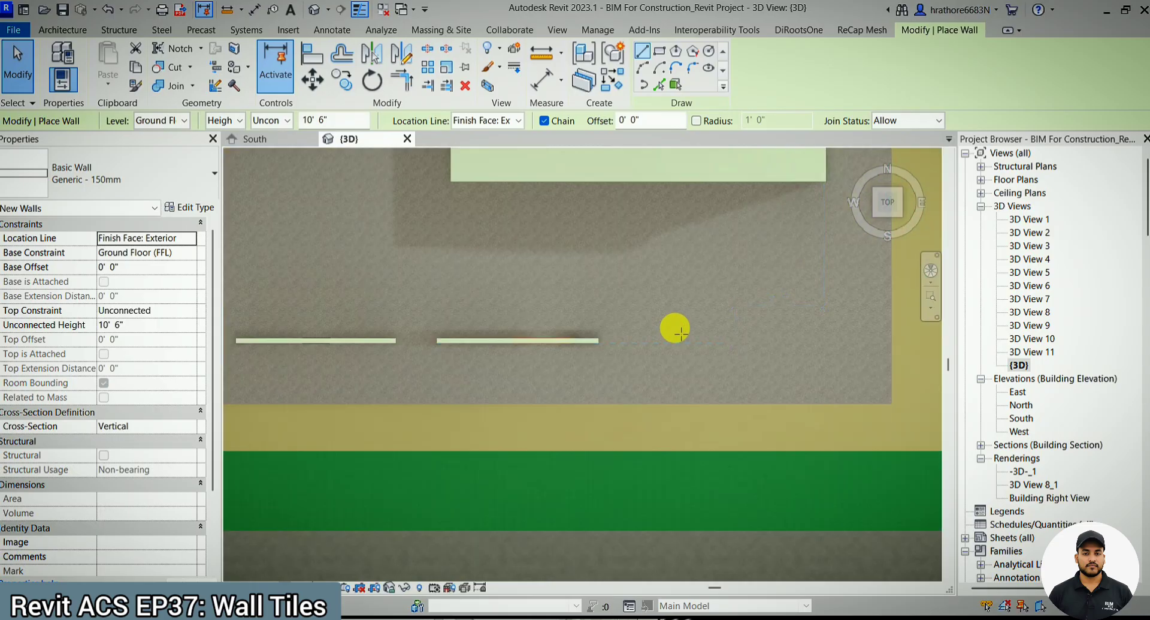
click(631, 342)
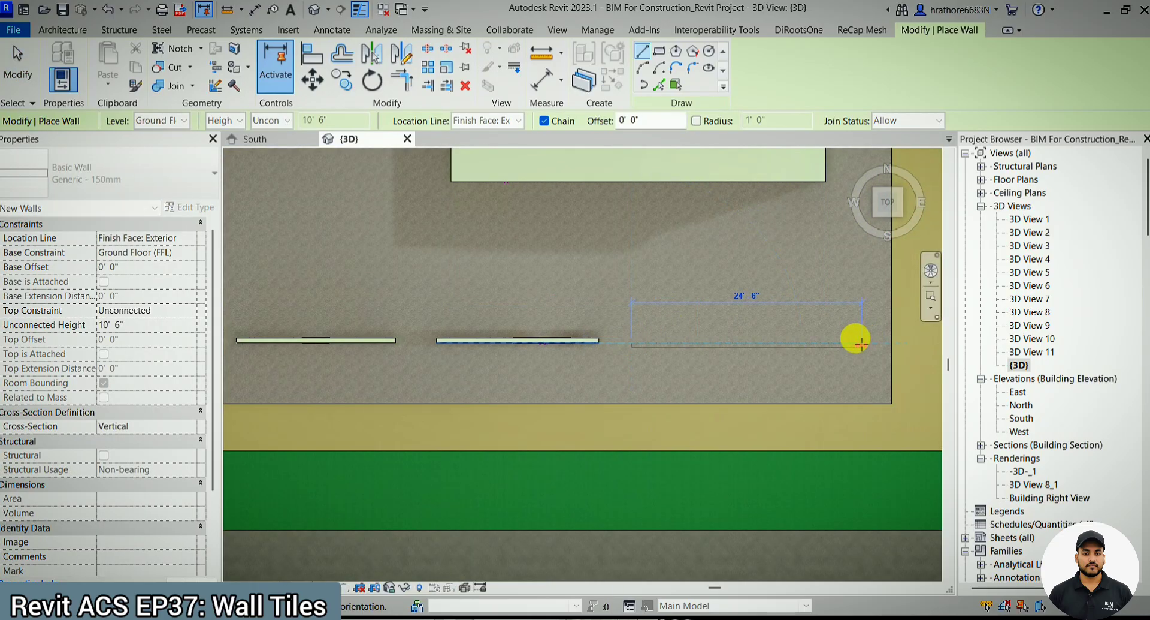
click(855, 342)
key(Escape)
key(Escape)
click(851, 342)
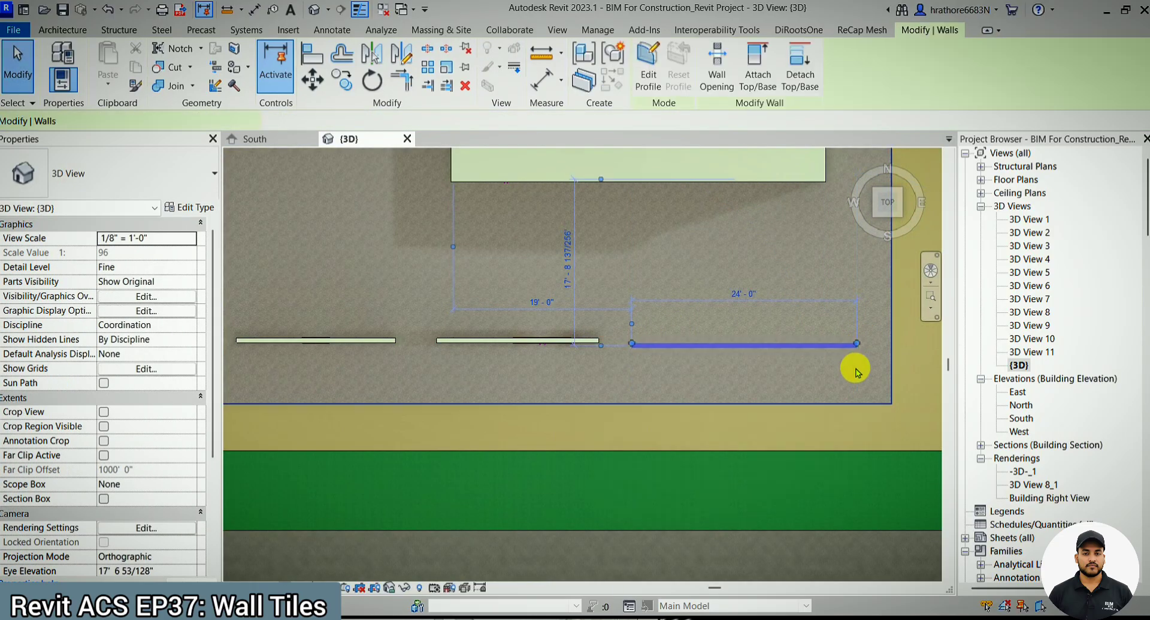
shift+middle_drag(851, 345, 839, 225)
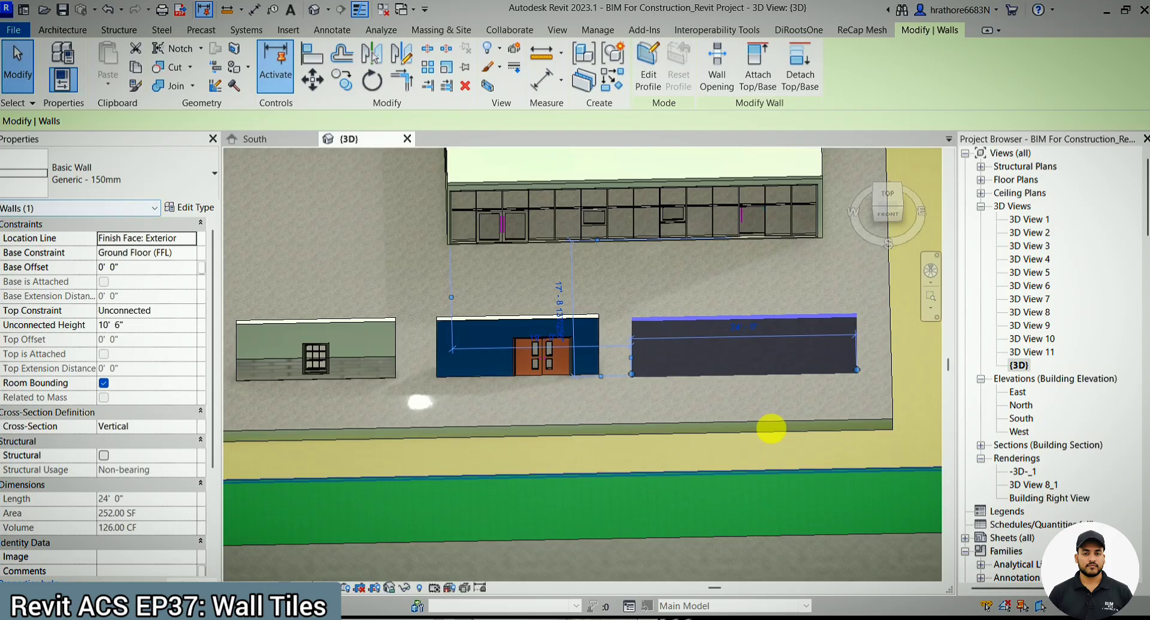
shift+middle_drag(771, 424, 881, 327)
key(Escape)
scroll(881, 324, up, 2)
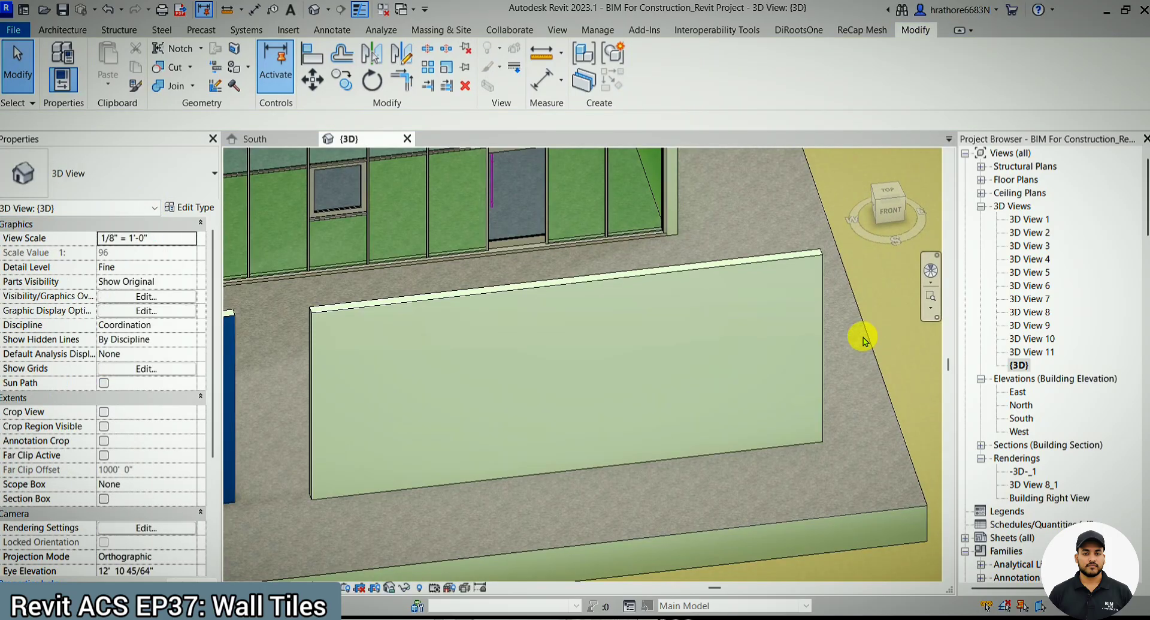
View the new wall from above and start an architectural wall using the curtain wall type Exterior Glazing.
click(753, 360)
click(899, 192)
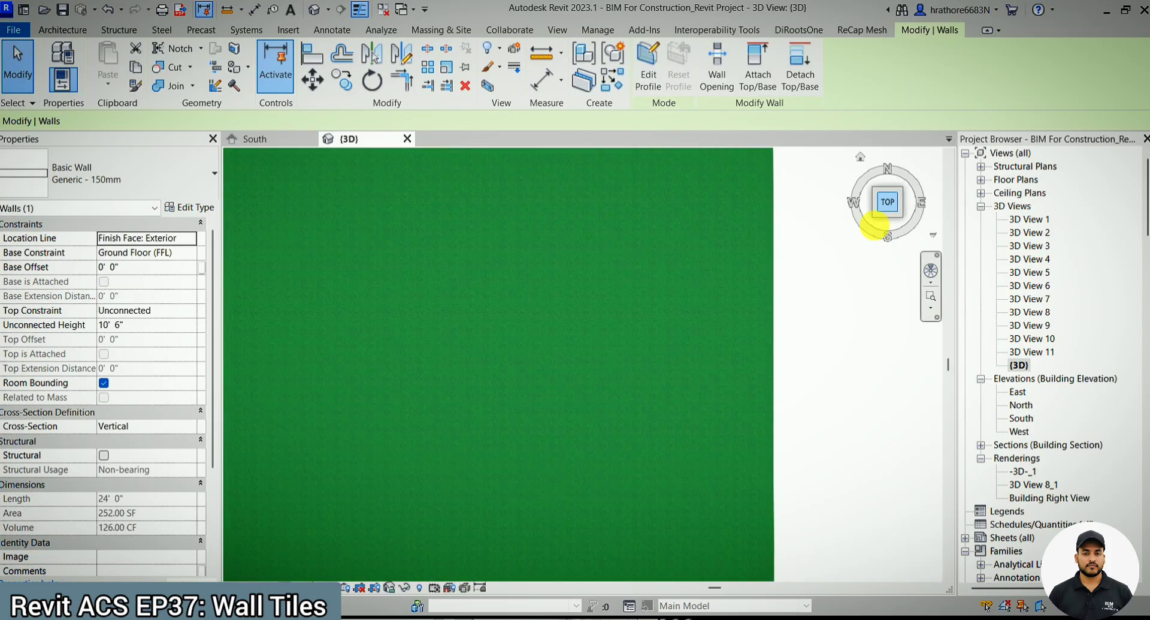
click(557, 385)
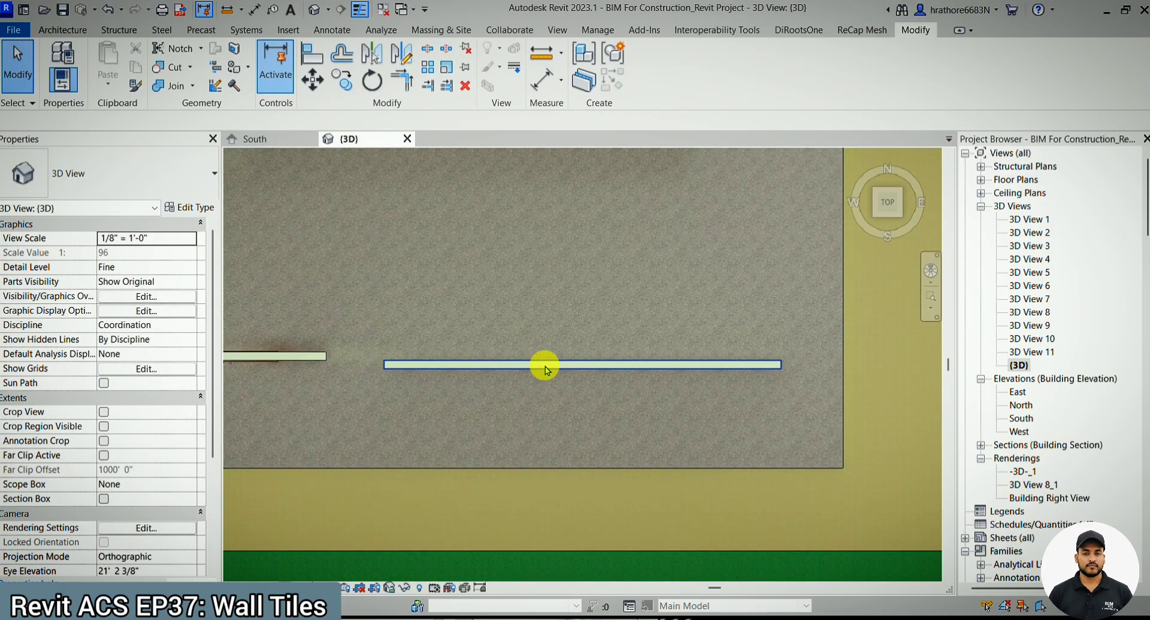
click(544, 363)
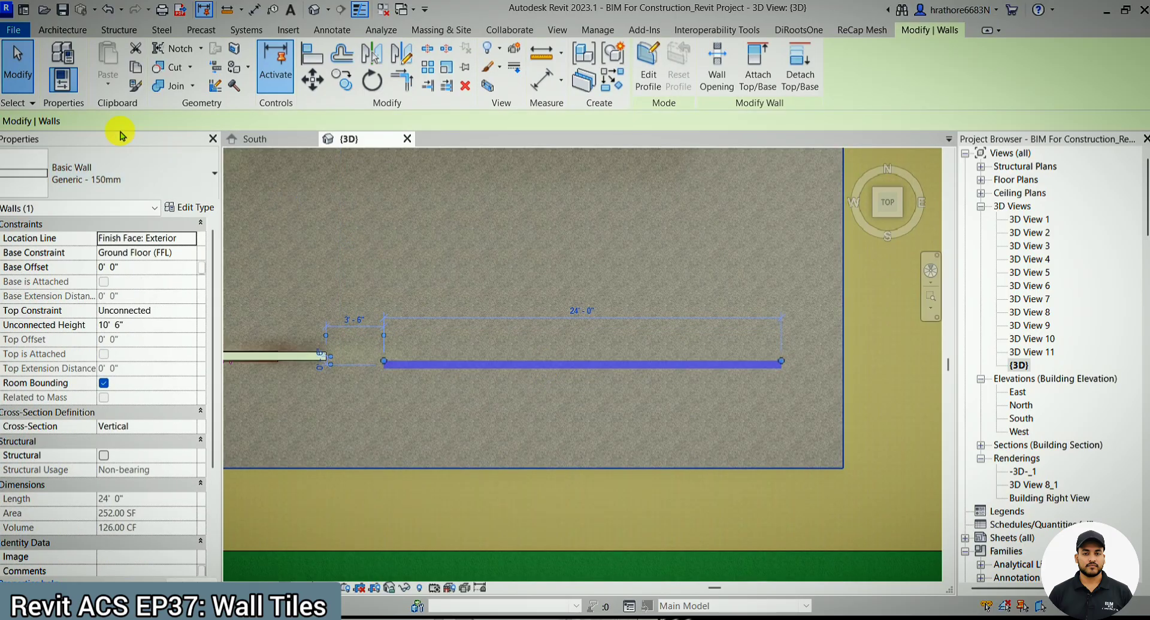
click(62, 29)
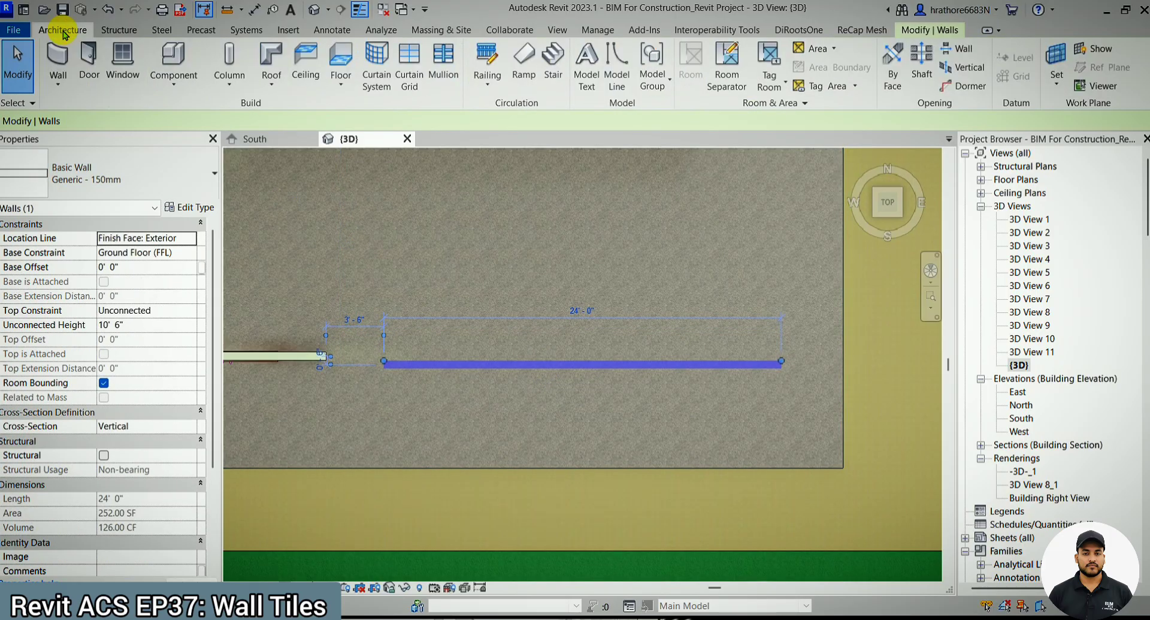
click(72, 88)
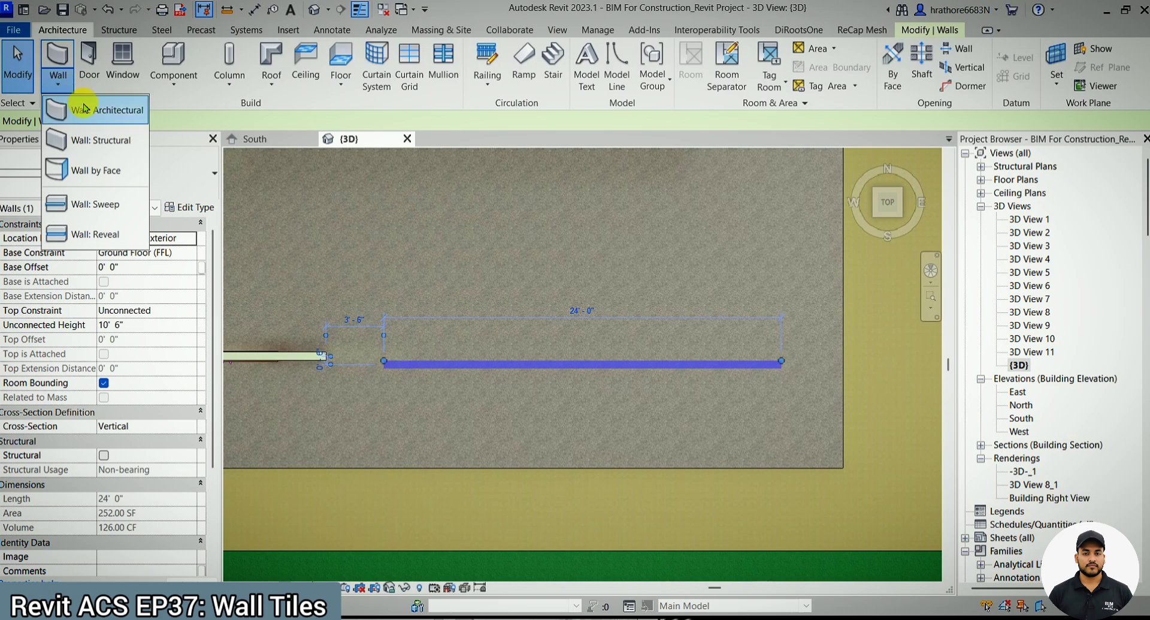
click(84, 107)
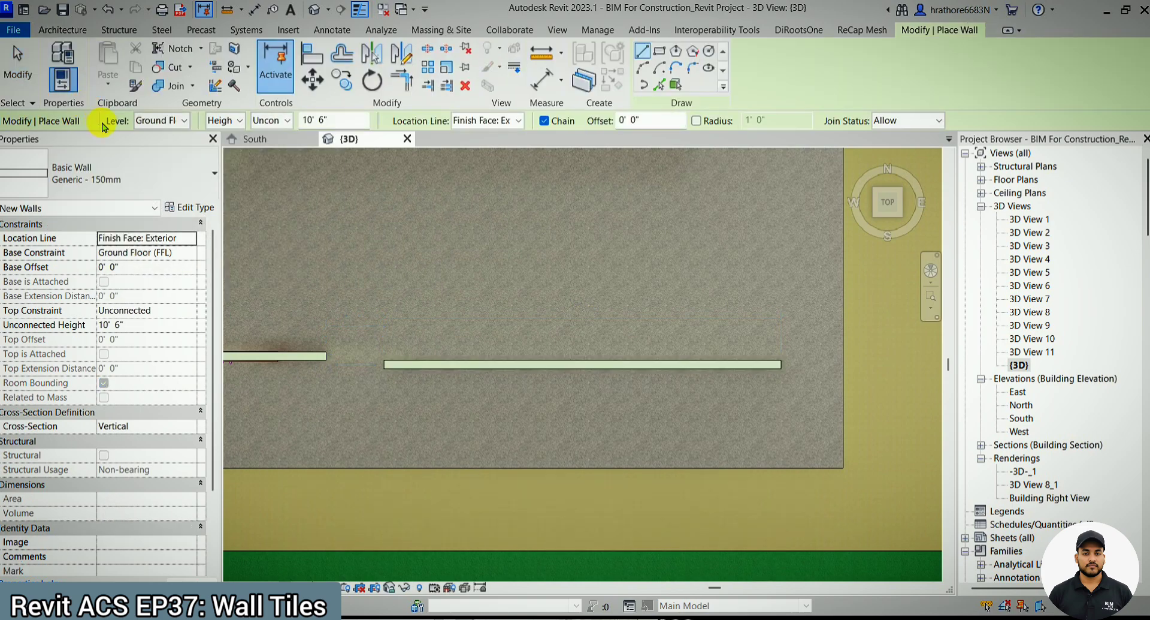
click(100, 183)
scroll(123, 321, down, 15)
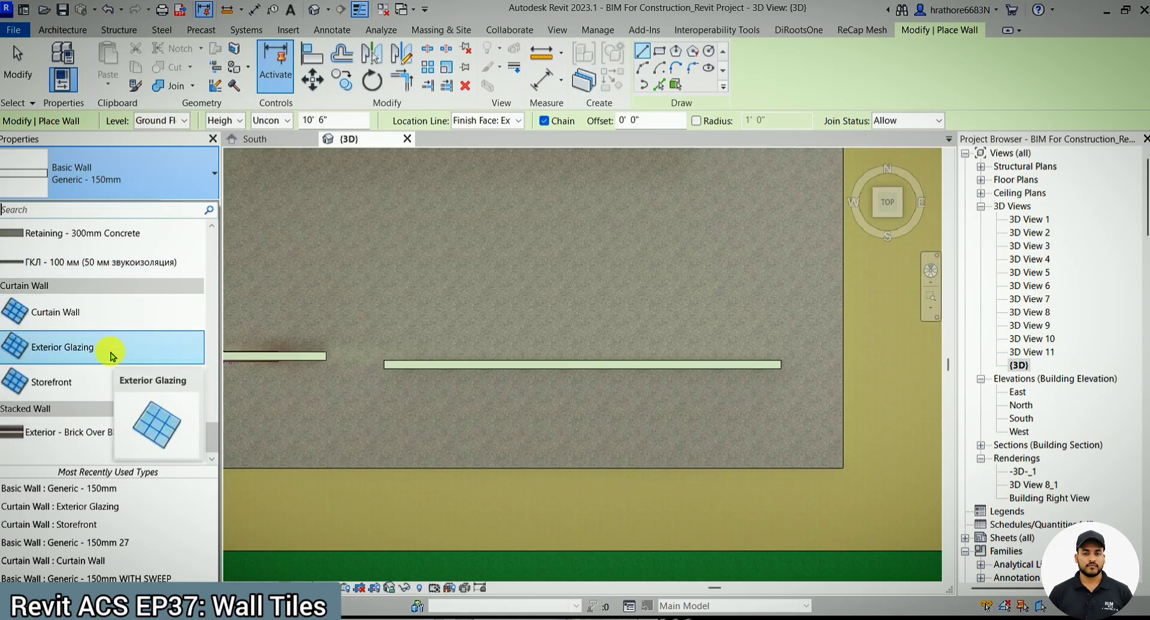
click(110, 356)
Draw an Exterior Glazing curtain wall about 22' 6" long on the new wall's front face, ending at its east end.
scroll(419, 367, up, 5)
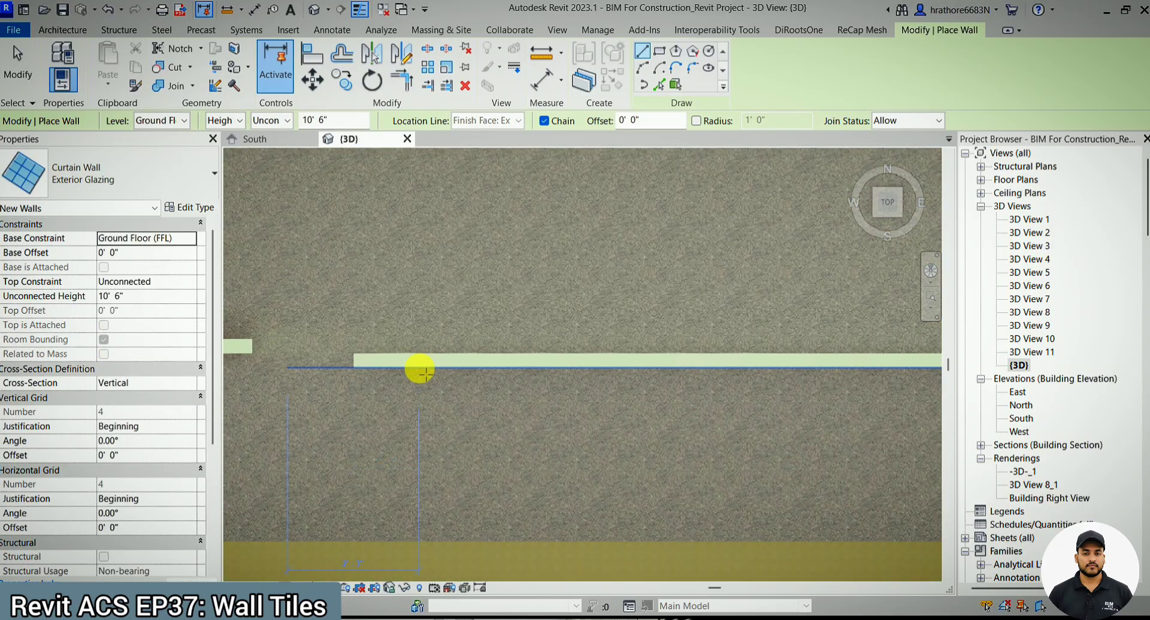
click(380, 372)
scroll(380, 369, down, 3)
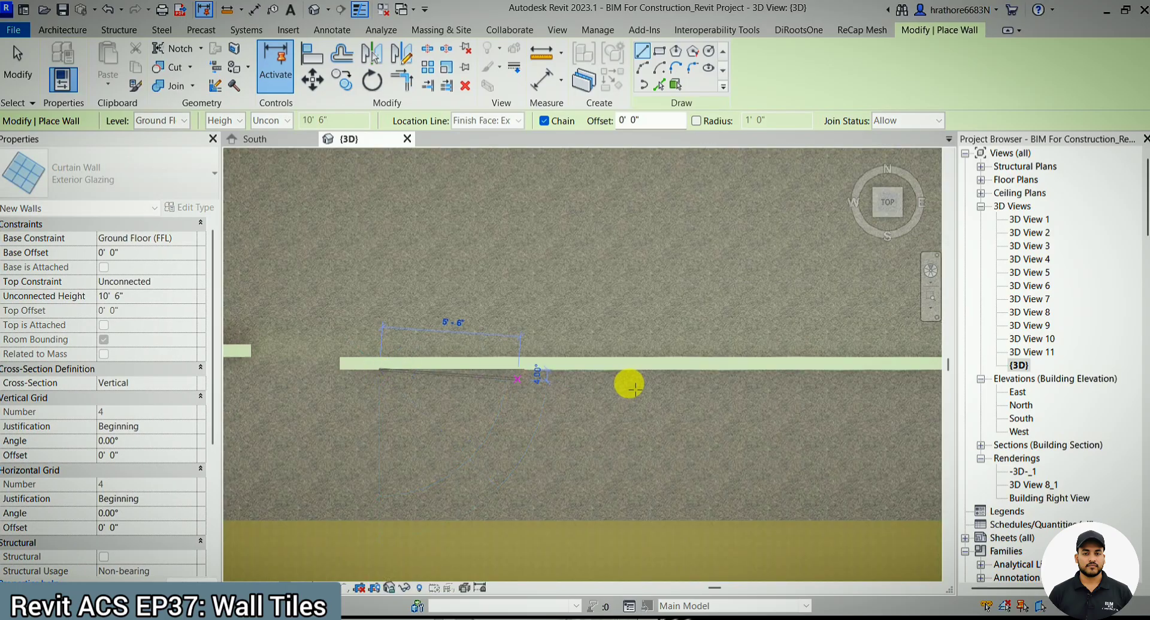
click(770, 369)
scroll(704, 377, down, 2)
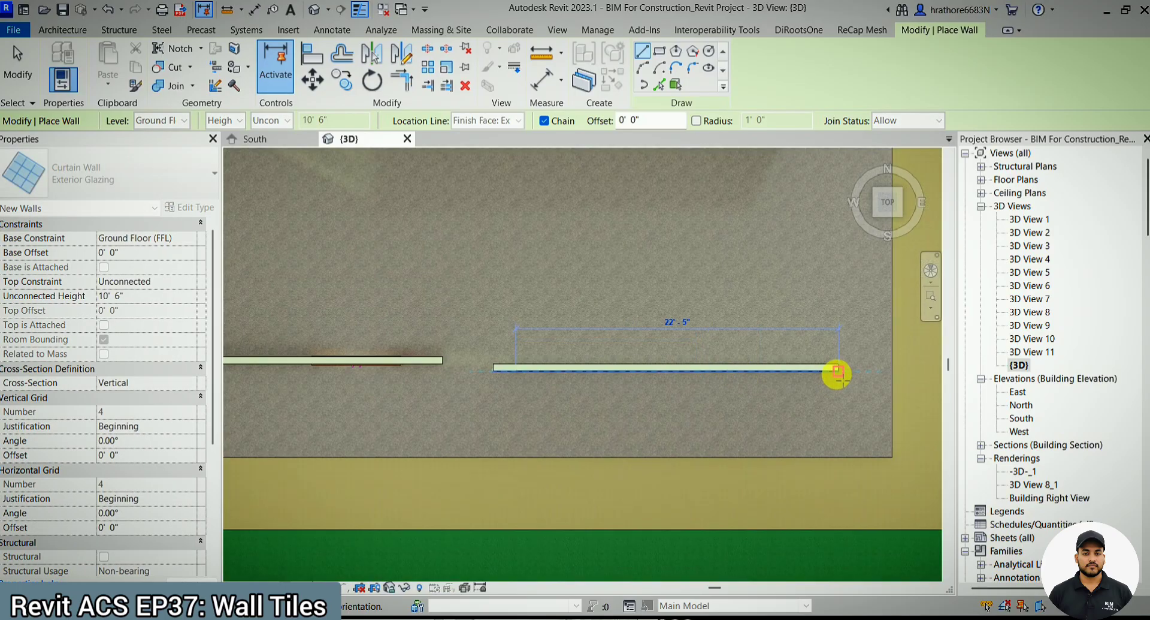
click(838, 372)
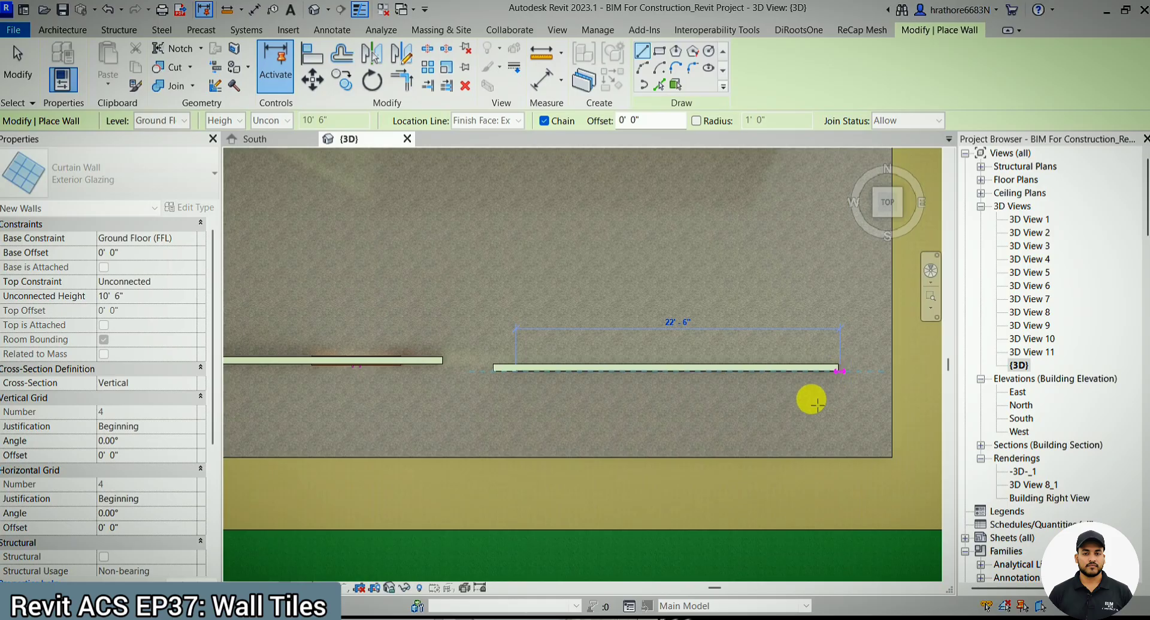
key(Escape)
key(Escape)
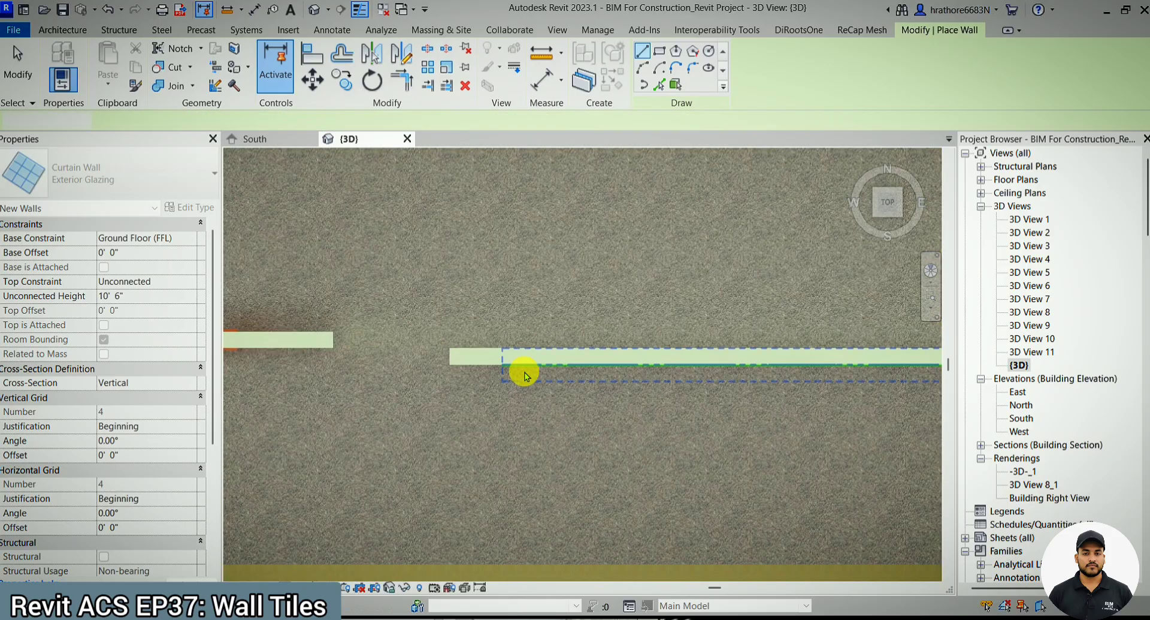
Stretch the curtain wall's west end to the front corner of the backing wall so it covers the whole face.
scroll(526, 377, up, 3)
click(523, 372)
scroll(444, 362, up, 3)
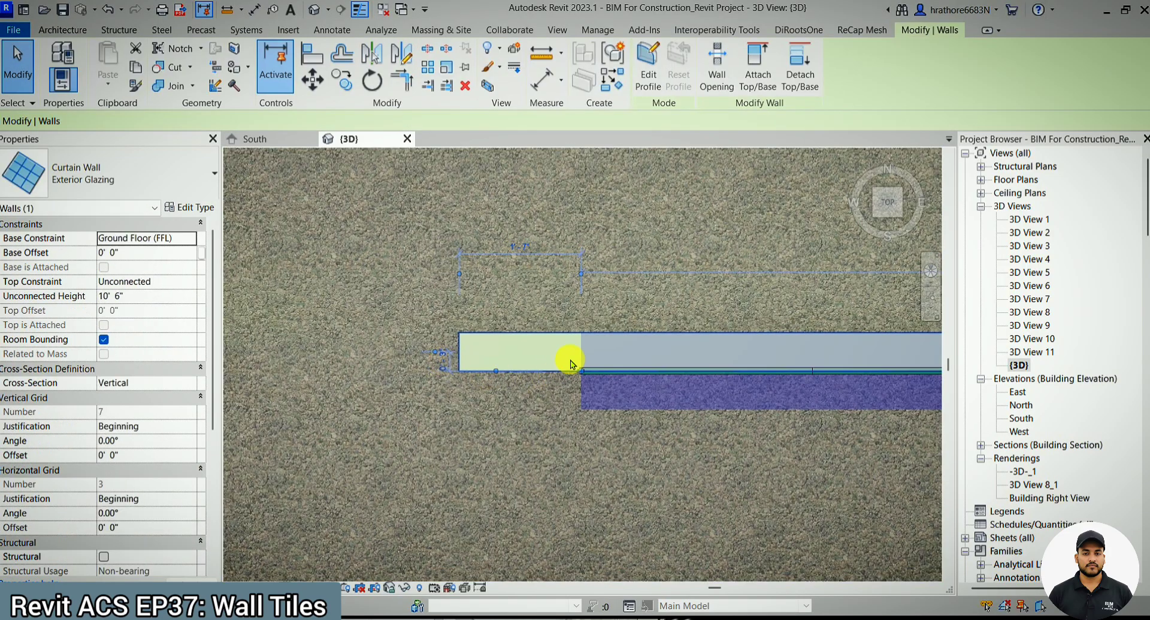
click(462, 370)
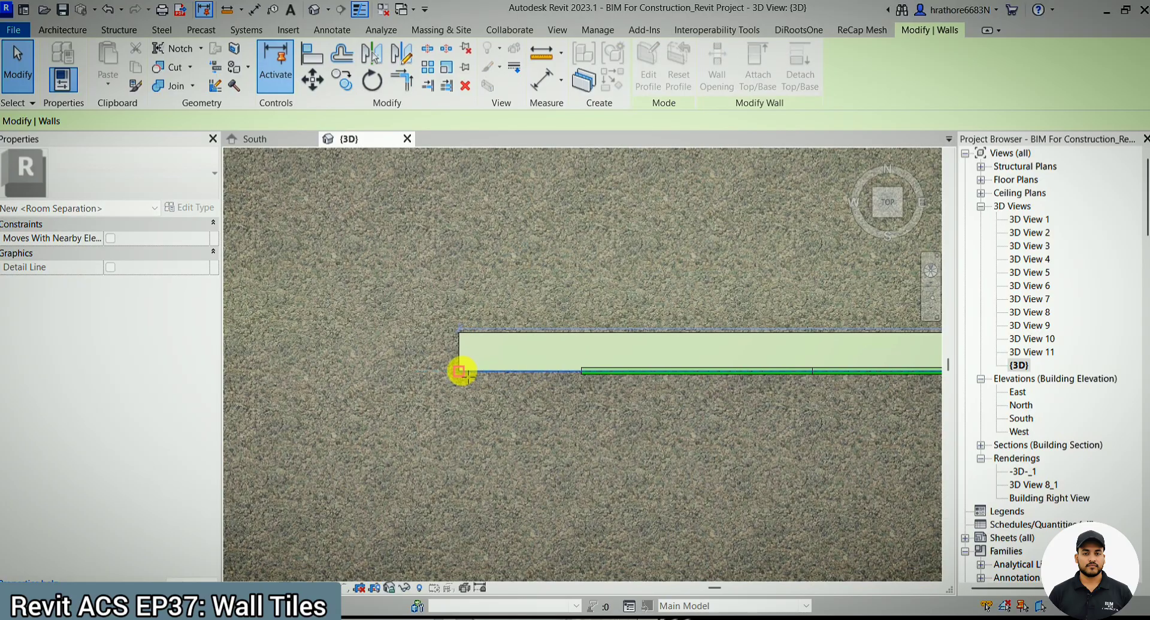
click(470, 376)
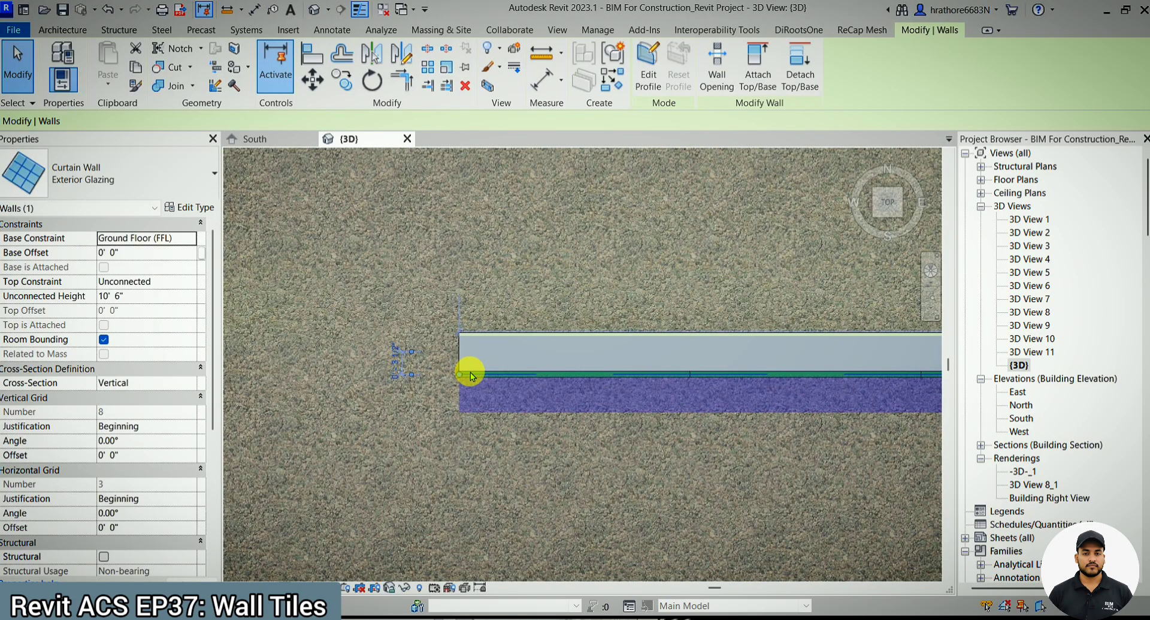
scroll(470, 375, up, 2)
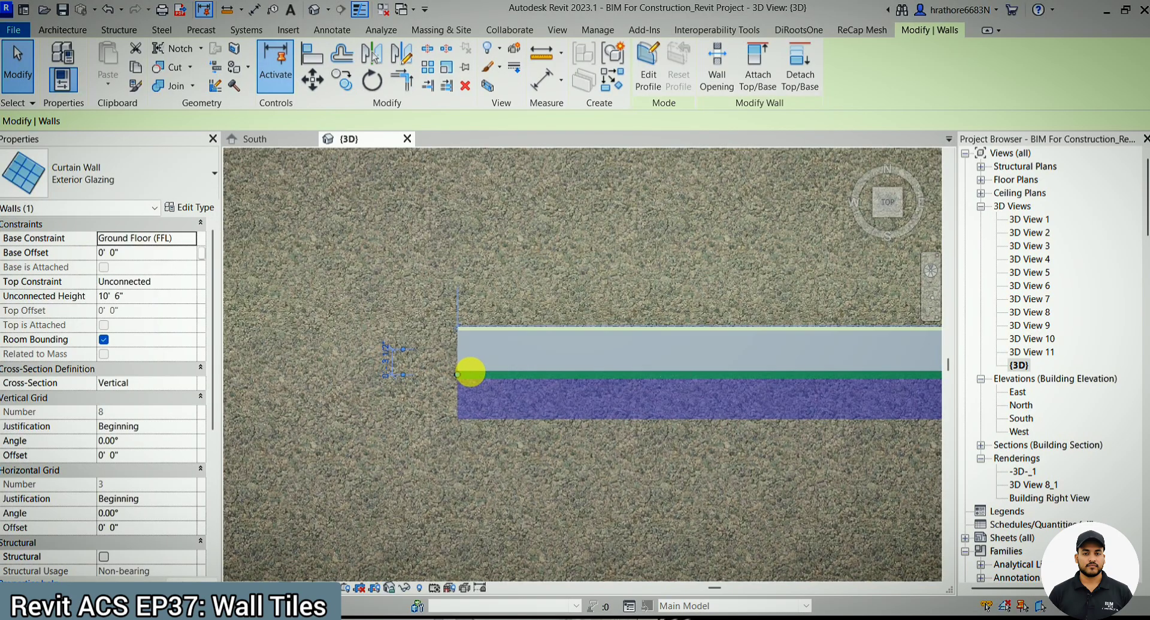
scroll(475, 376, down, 2)
scroll(432, 397, down, 1)
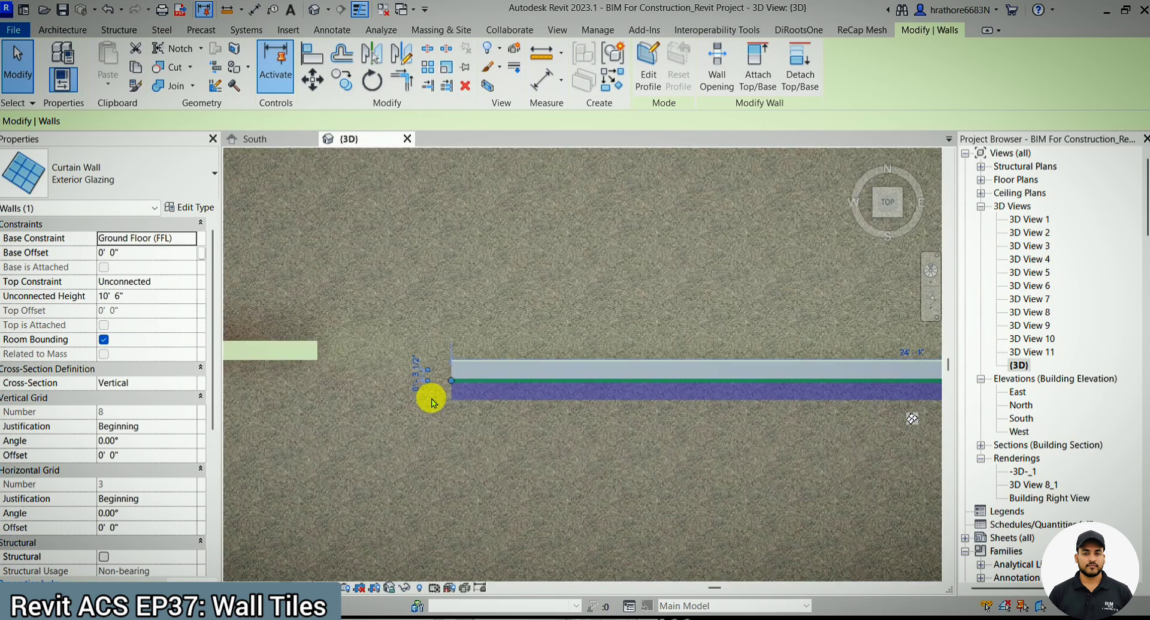
Set both the vertical and horizontal grid spacing of the Exterior Glazing curtain wall type to 1'.
shift+middle_drag(545, 412, 561, 295)
scroll(411, 295, down, 3)
shift+middle_drag(411, 295, 92, 222)
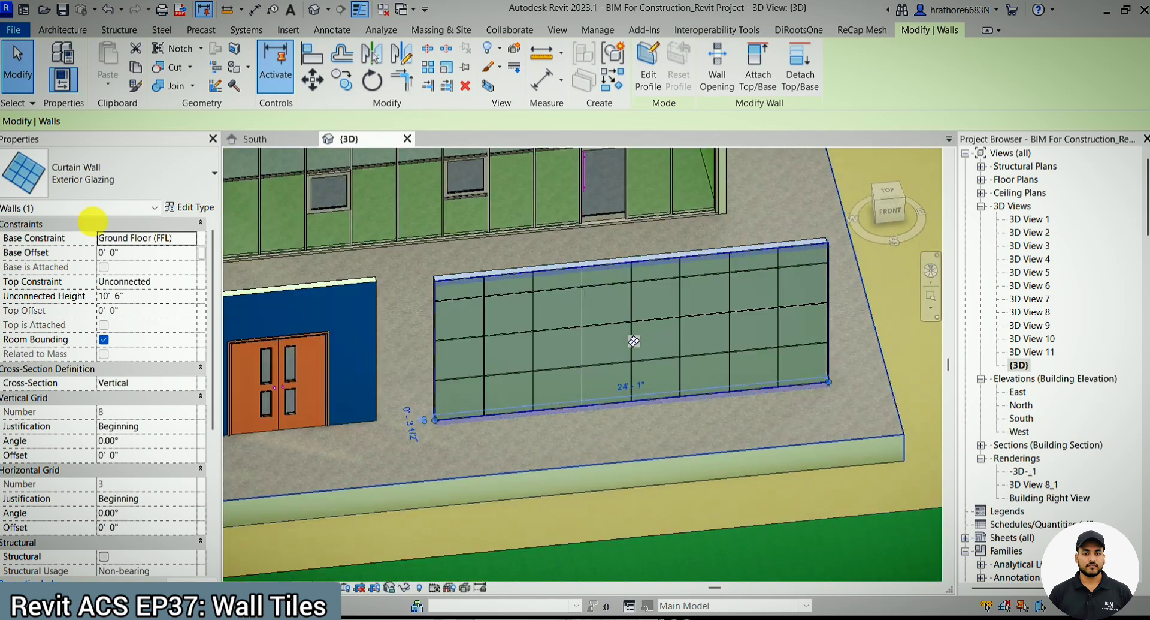
key(Escape)
click(500, 341)
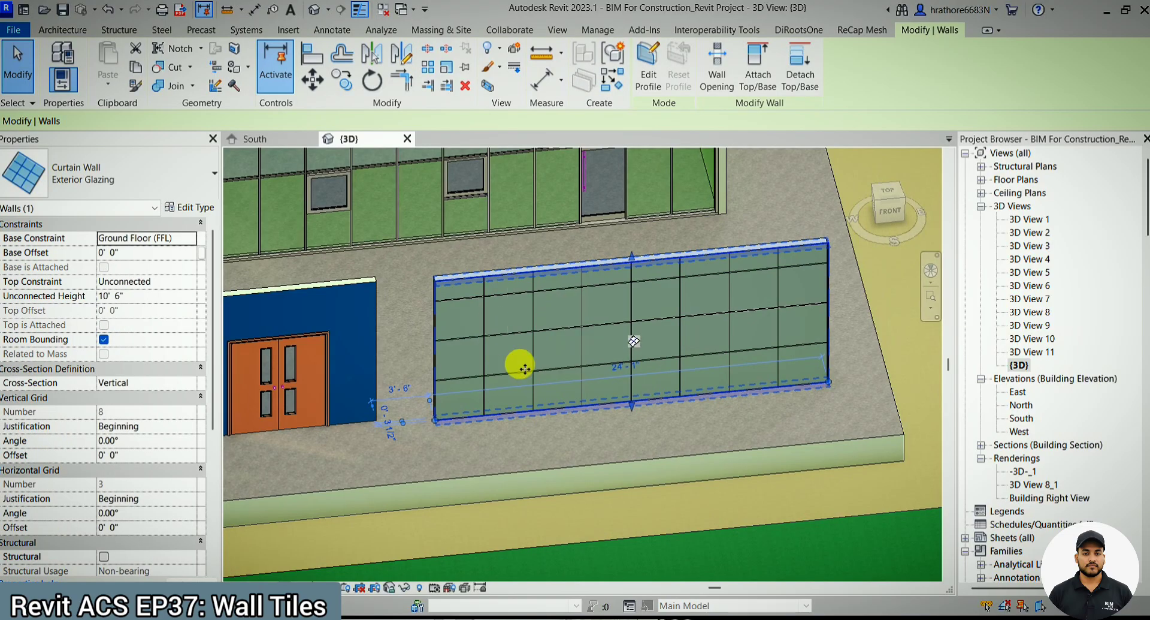
scroll(477, 326, up, 3)
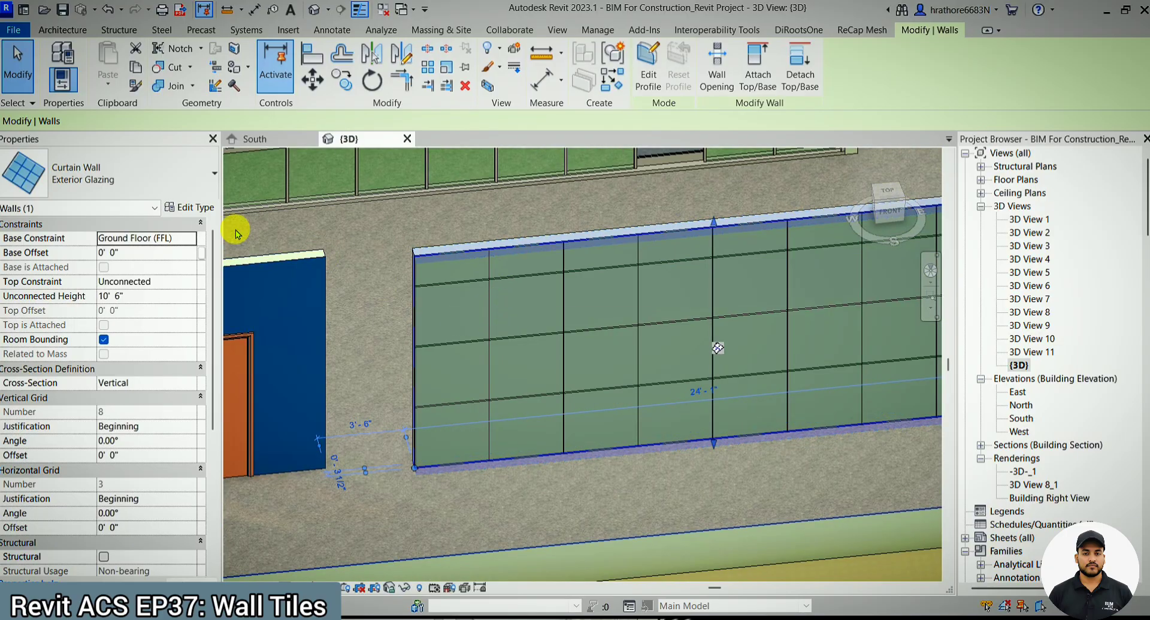
click(198, 211)
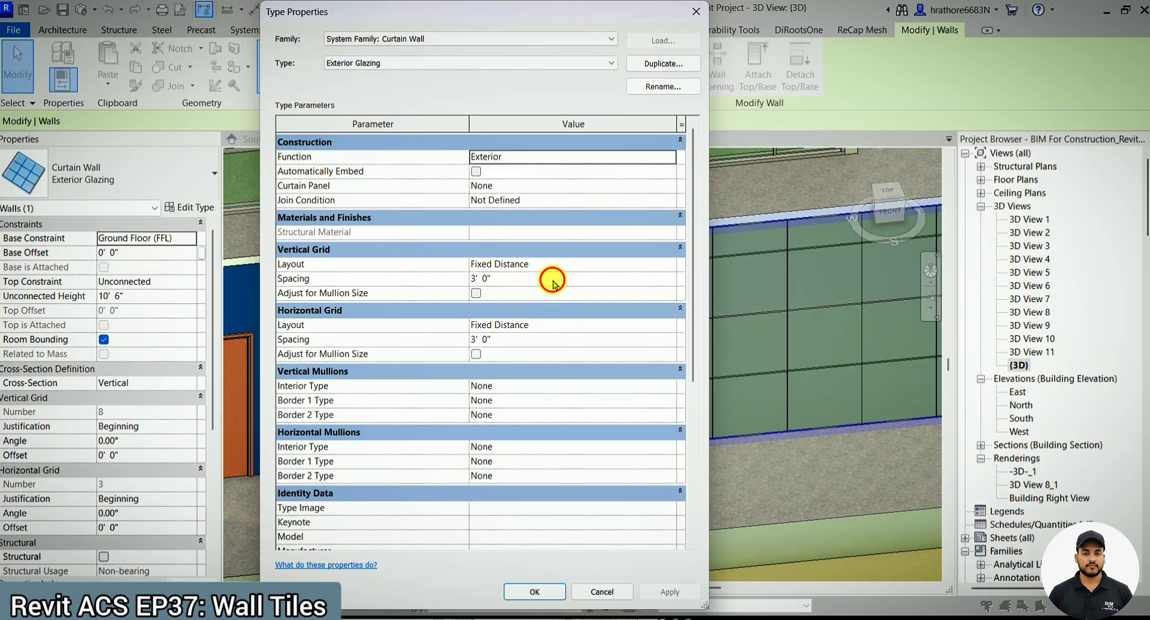
click(553, 279)
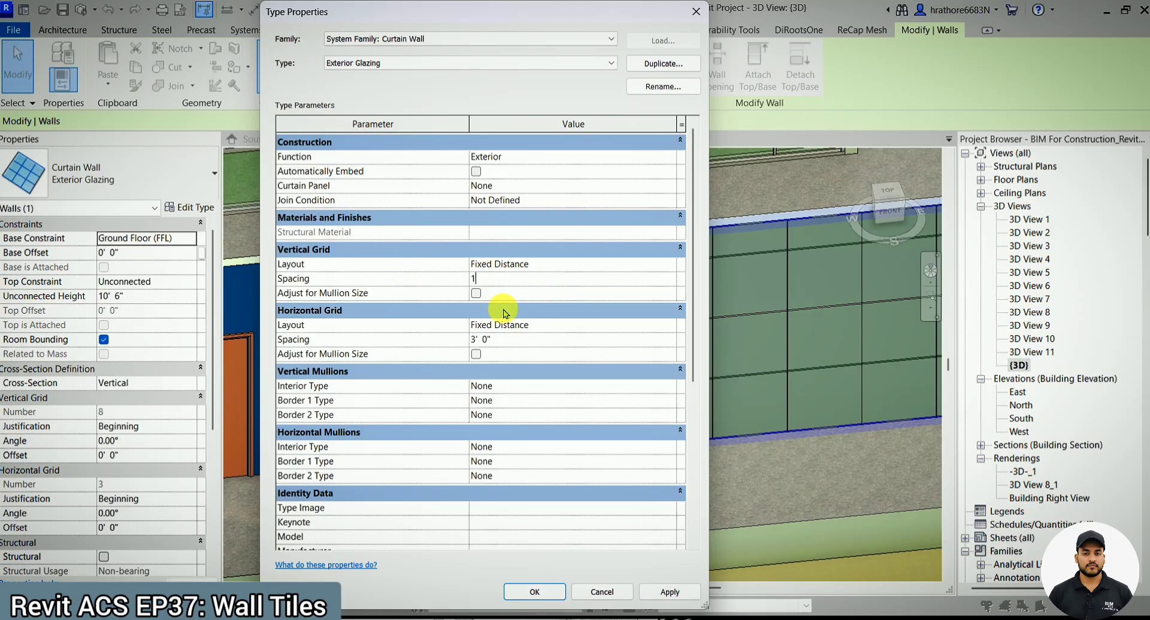
click(520, 345)
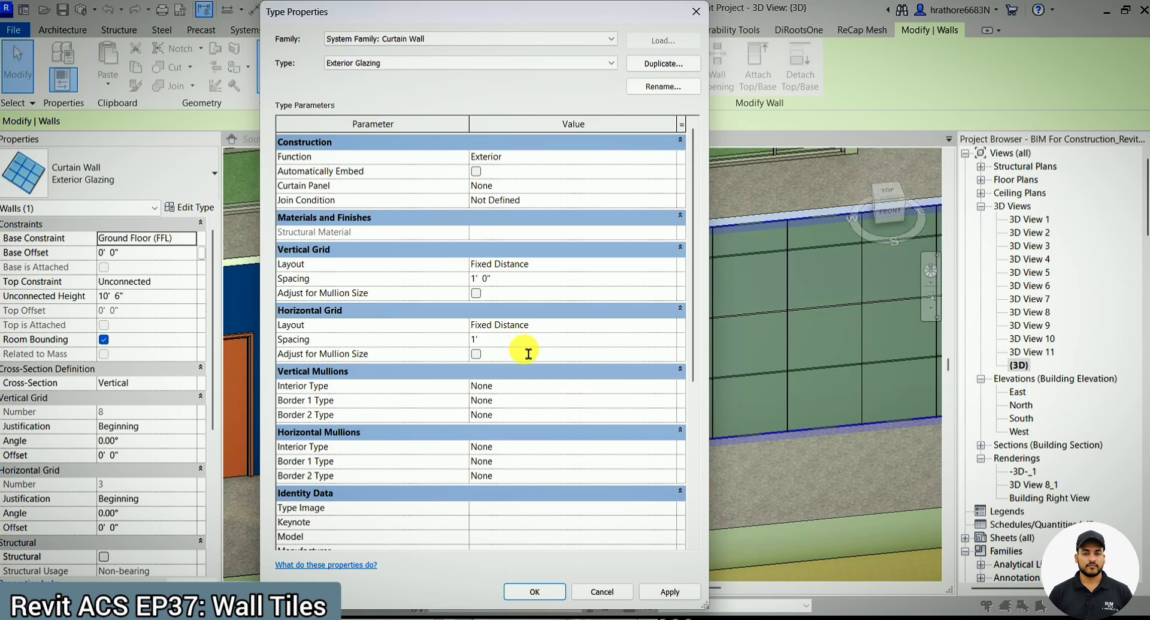
click(535, 590)
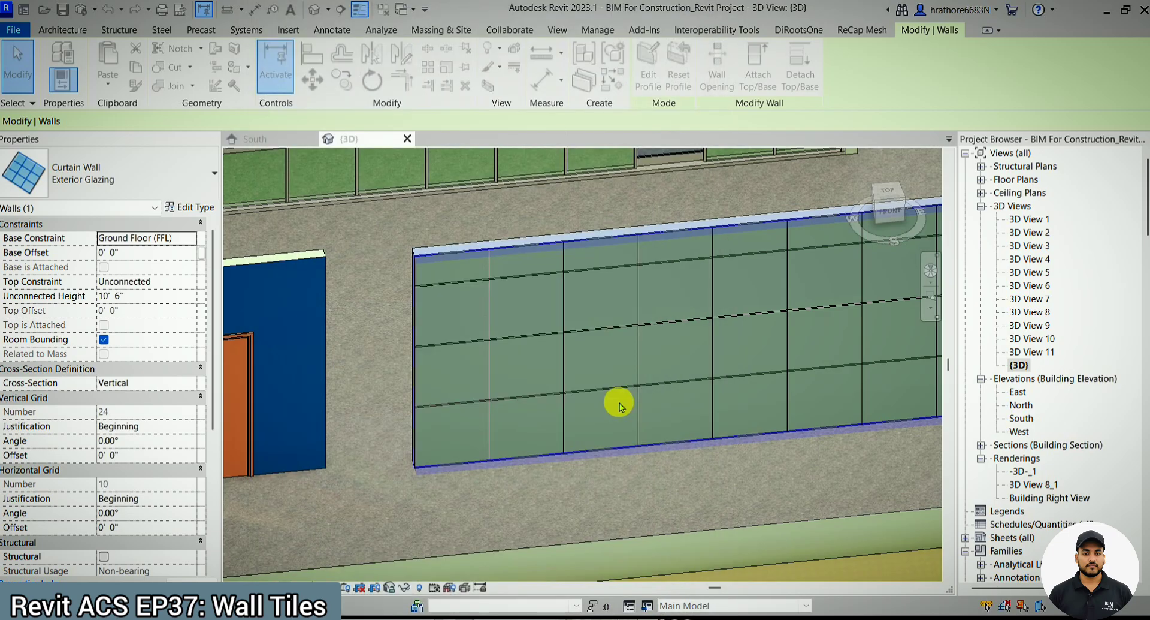
scroll(481, 443, down, 3)
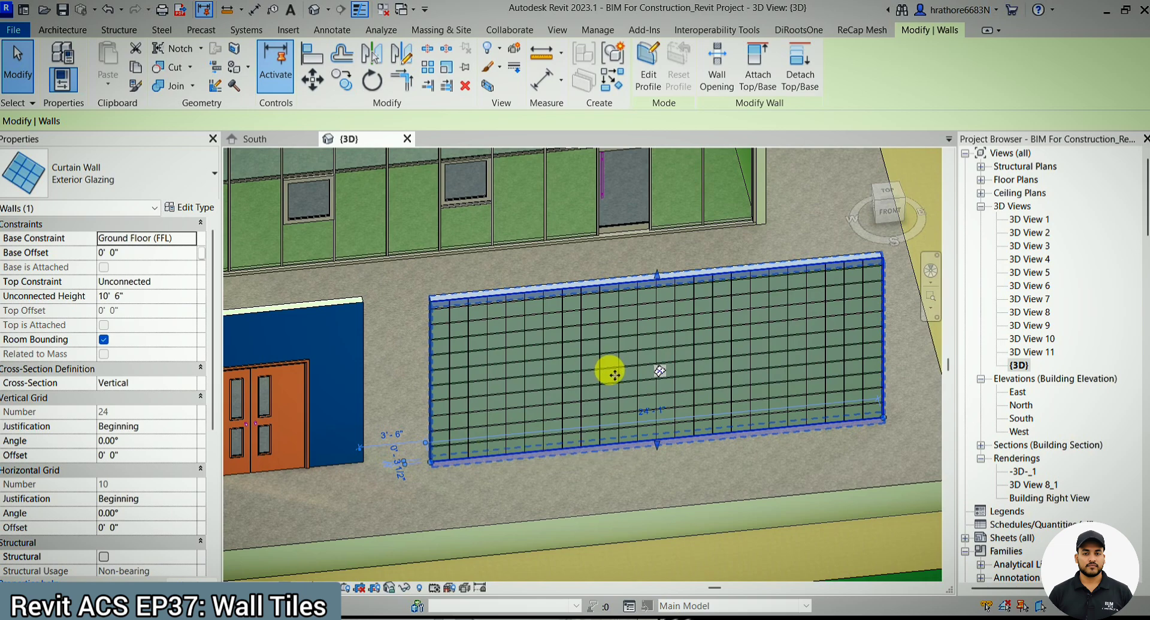
key(Escape)
scroll(431, 311, up, 5)
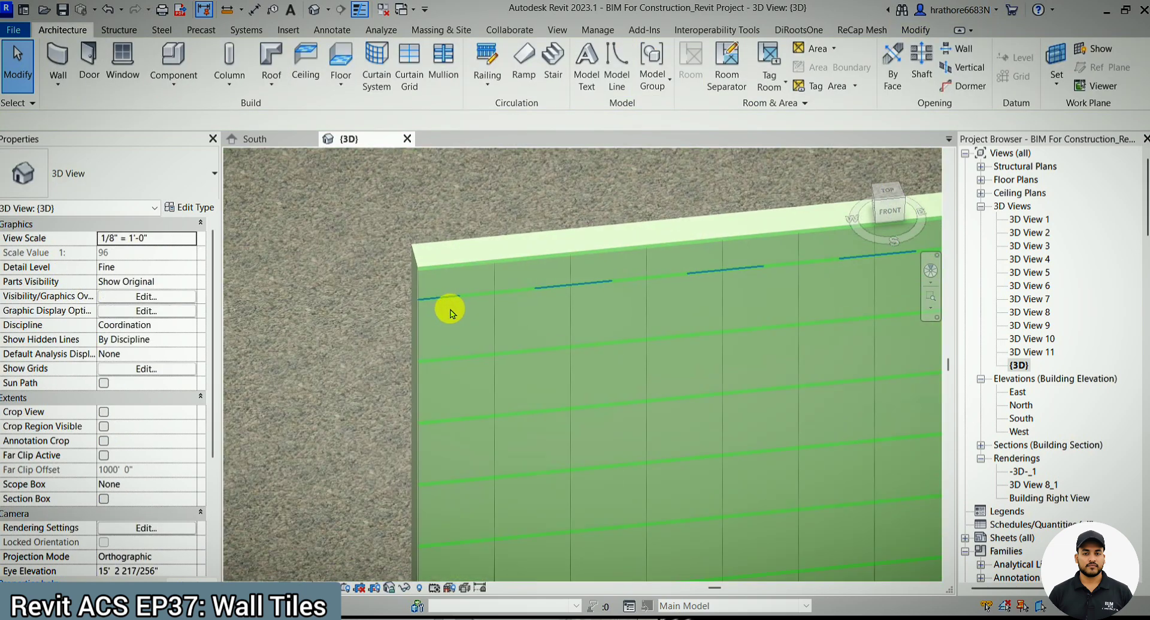
click(457, 338)
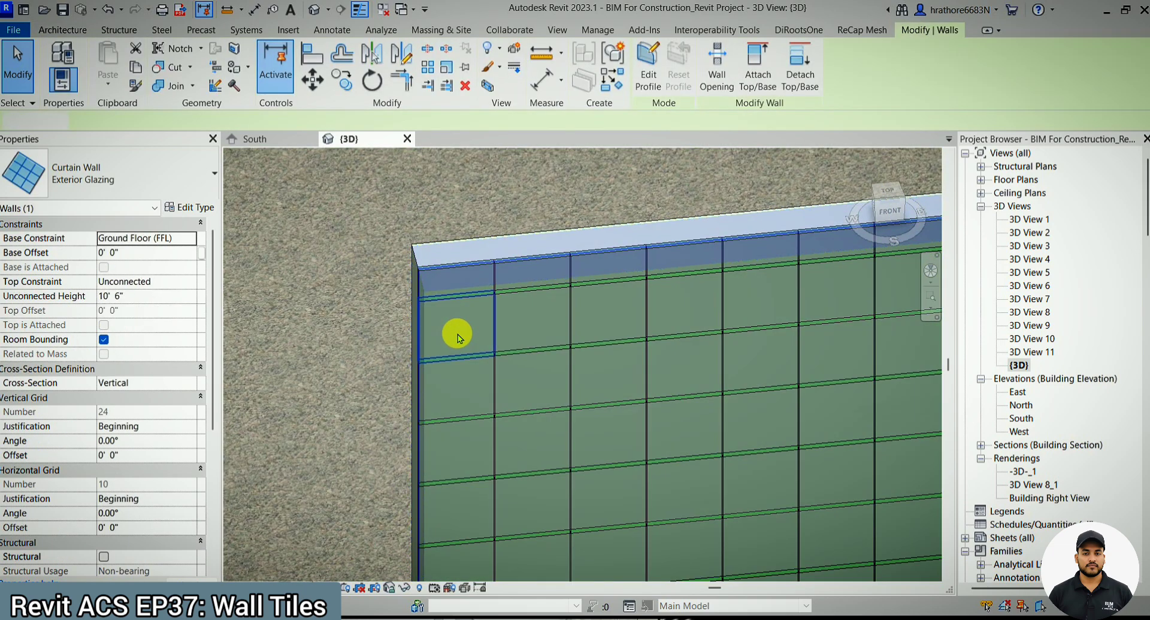
click(458, 337)
click(503, 321)
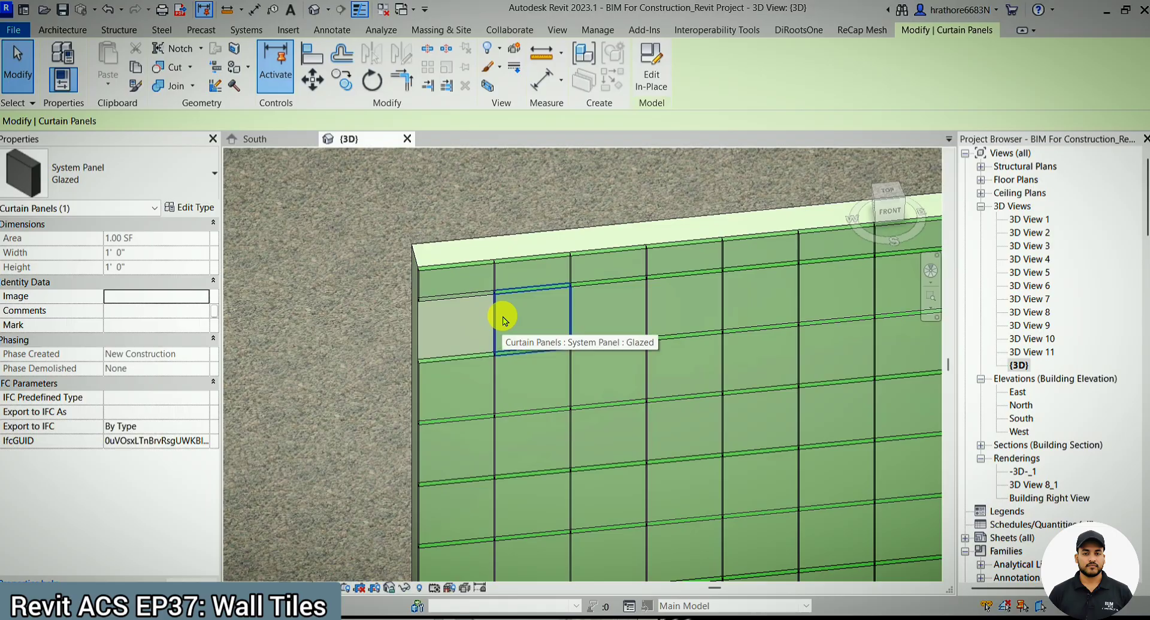
click(464, 325)
scroll(462, 327, down, 3)
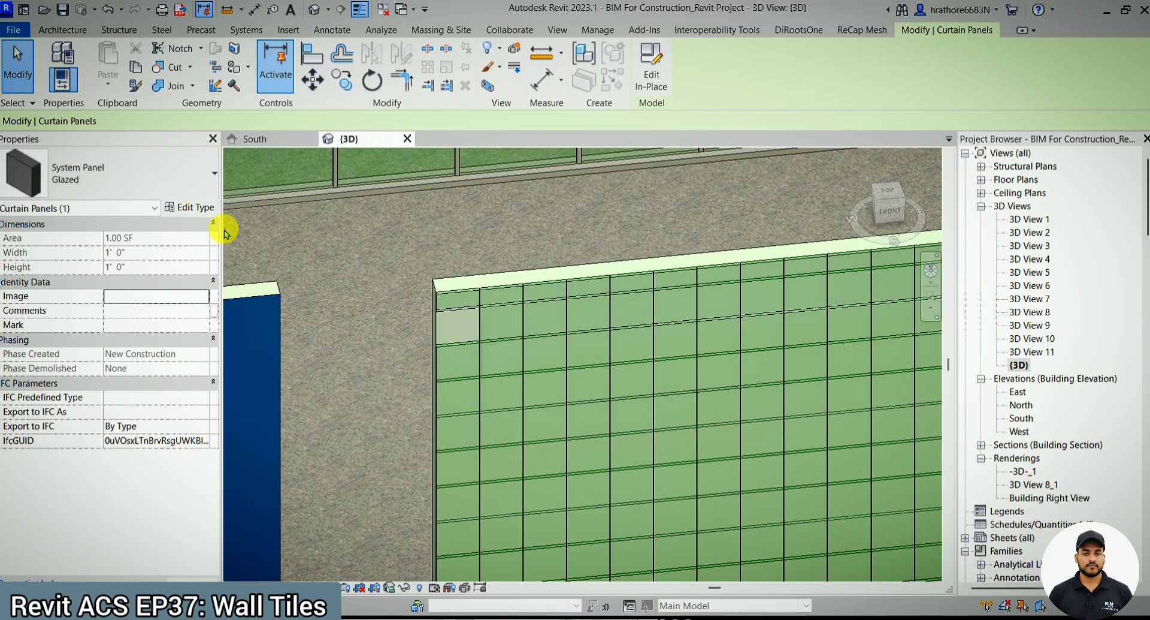
key(Escape)
Select one panel of the new curtain wall and assign the wall tiles 02 material to its Glazed panel type.
scroll(504, 333, up, 2)
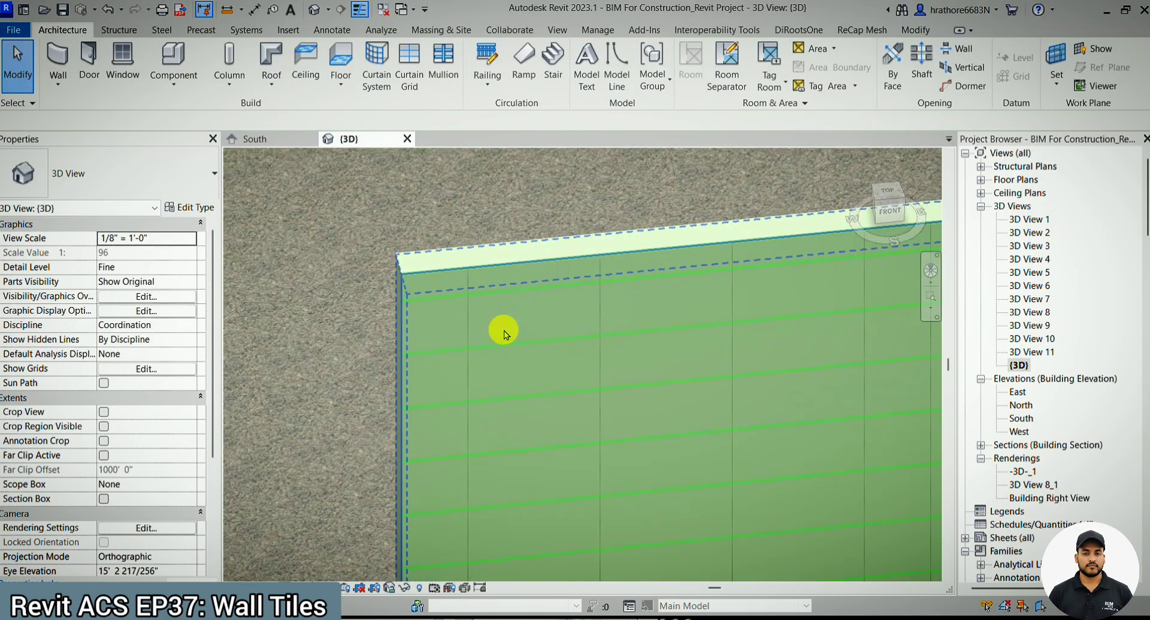
click(504, 334)
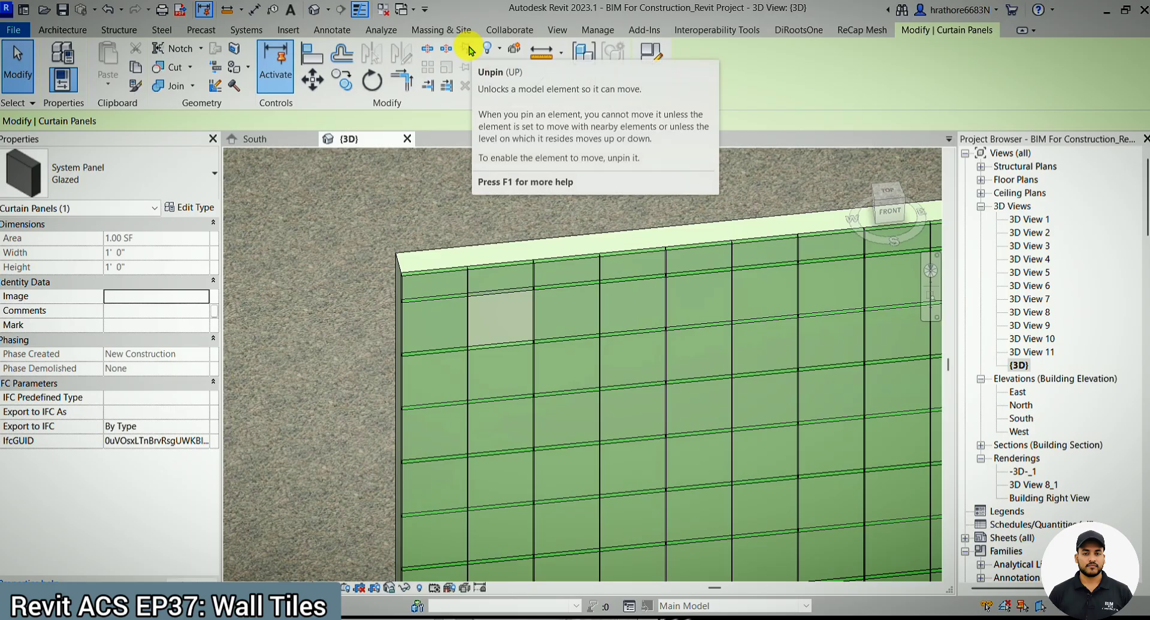
click(199, 209)
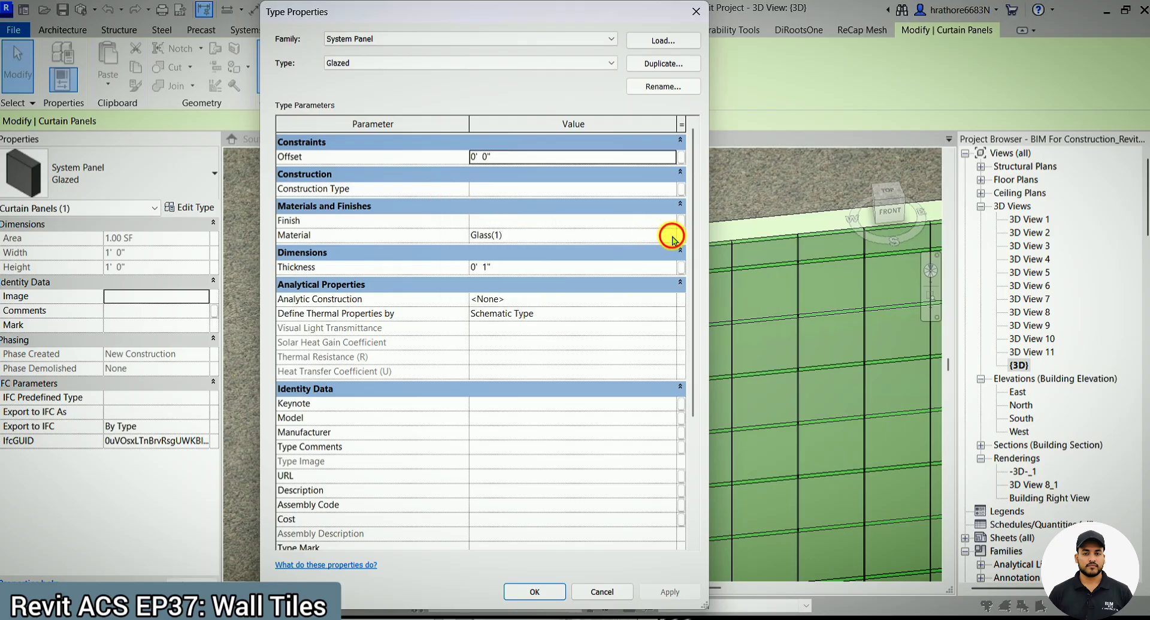
click(672, 236)
click(672, 233)
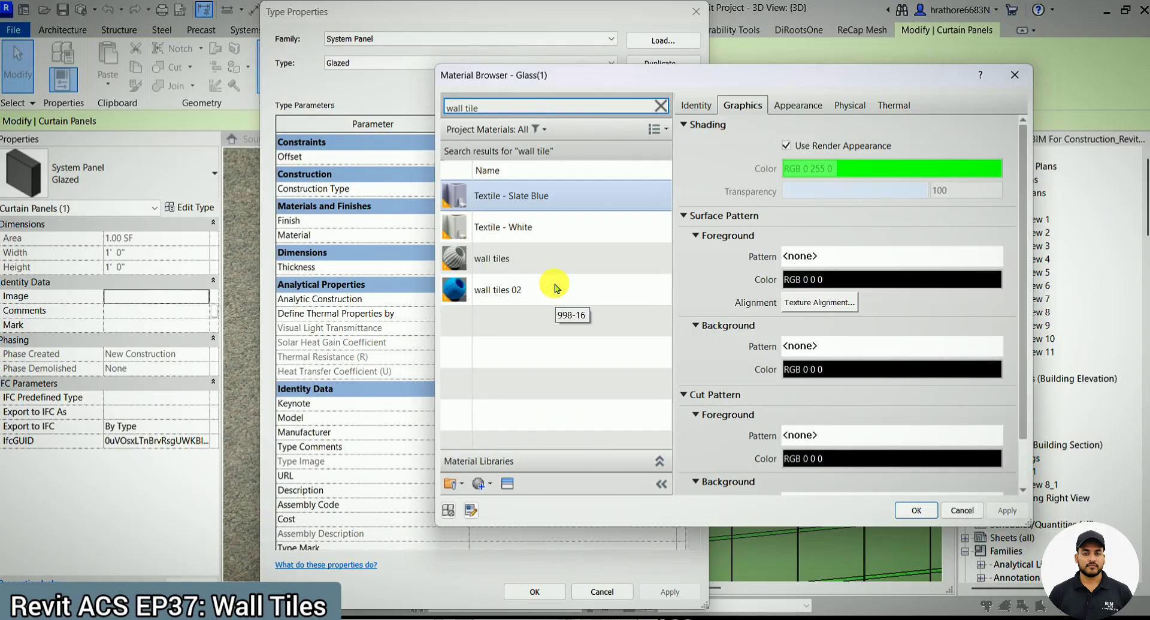
click(540, 294)
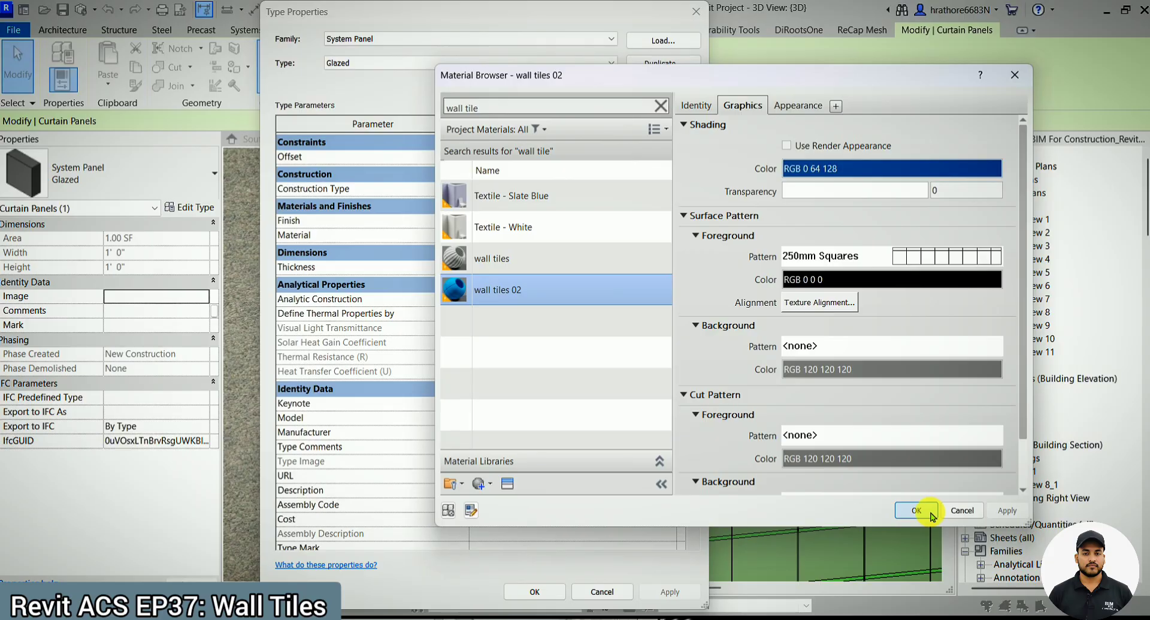
click(917, 510)
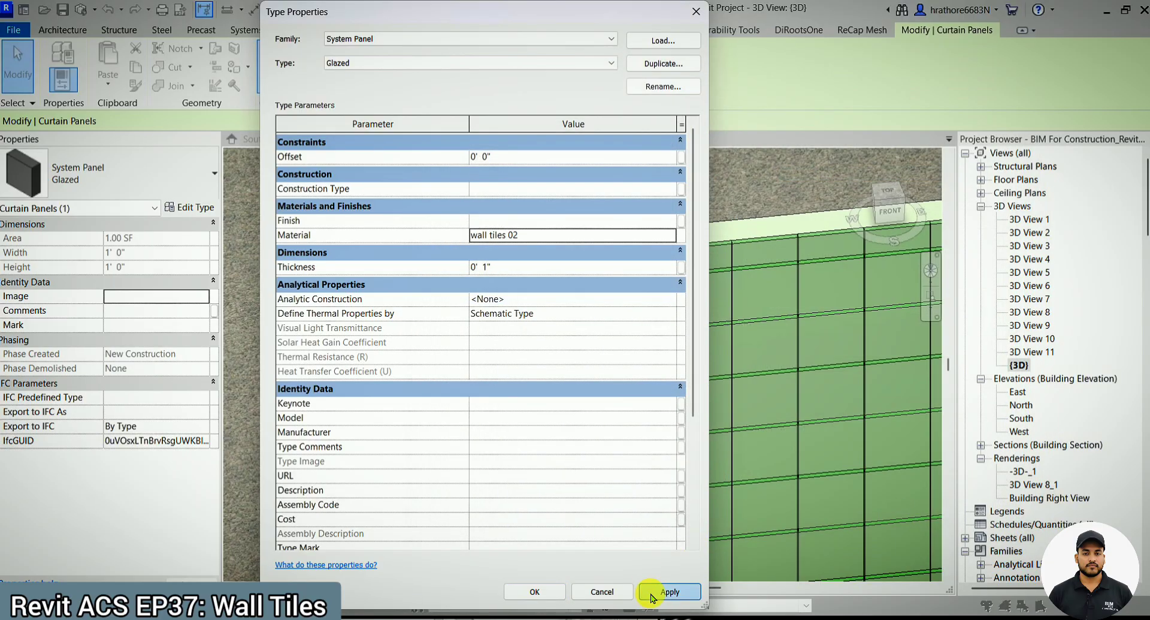
click(533, 592)
scroll(462, 275, down, 3)
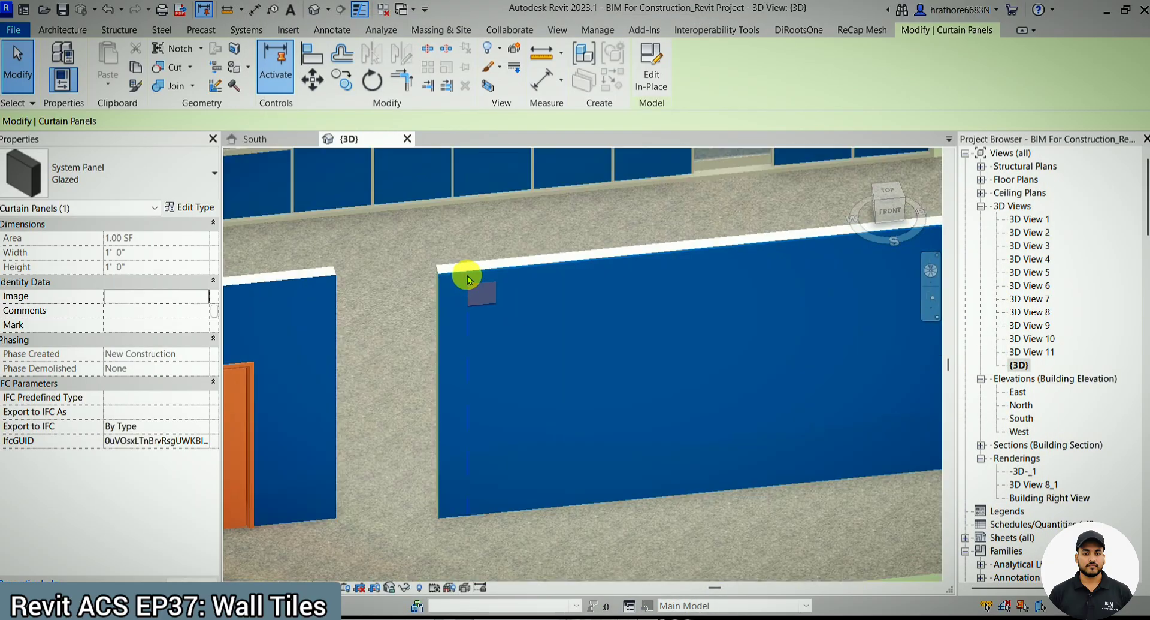
key(Escape)
scroll(602, 403, up, 2)
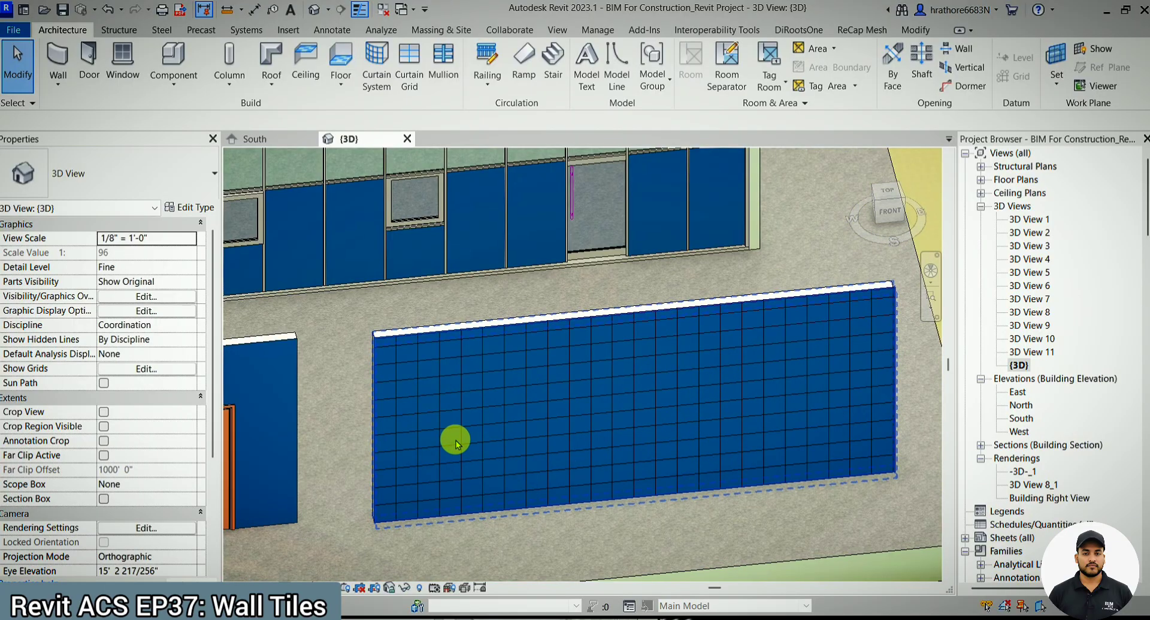
scroll(455, 442, up, 2)
scroll(440, 366, up, 1)
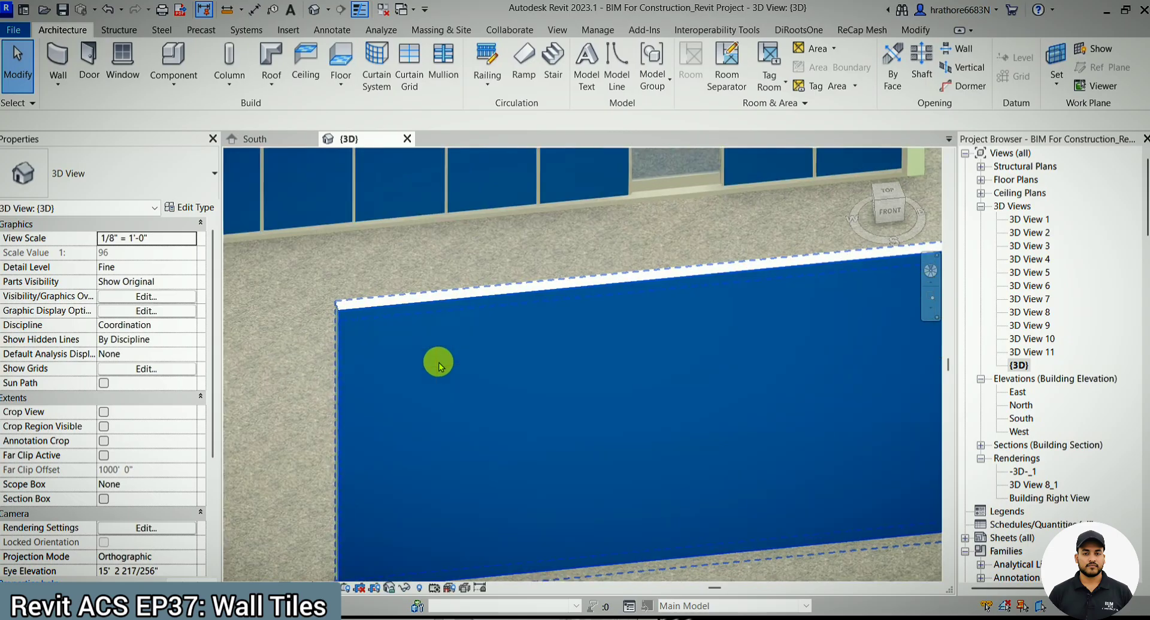
click(439, 358)
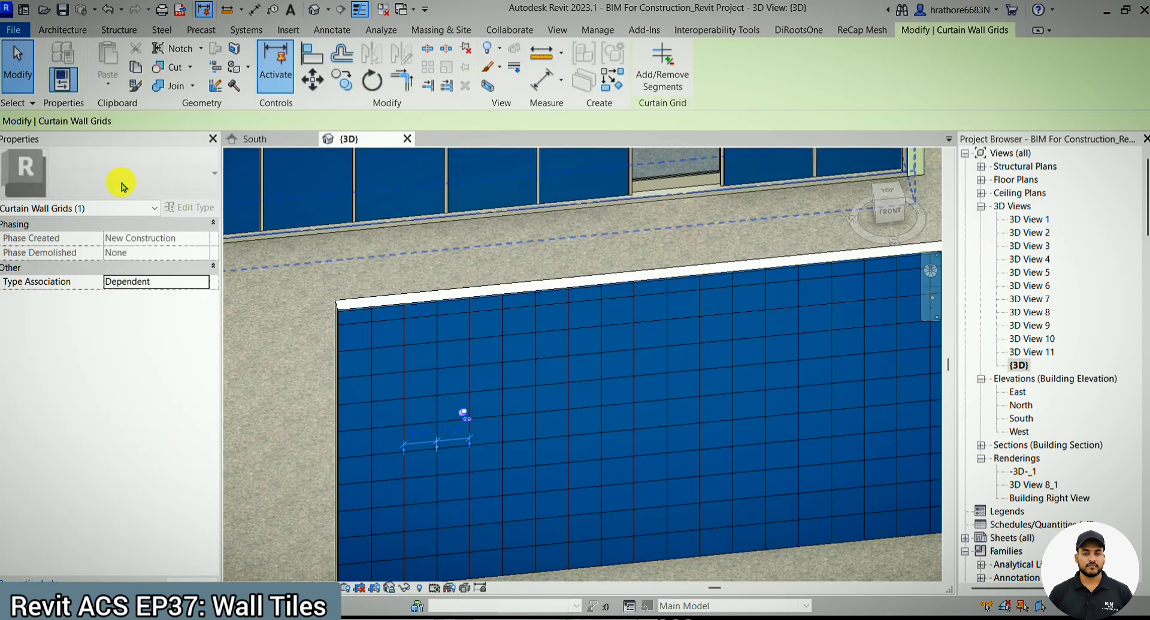
scroll(459, 367, down, 3)
key(Escape)
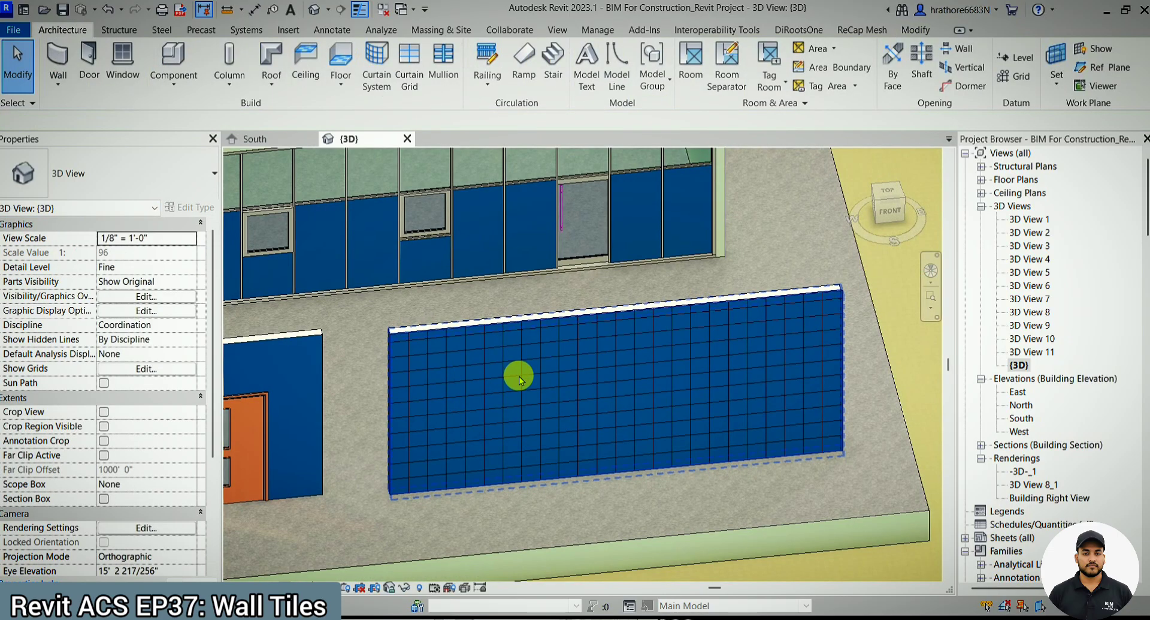
Compare the tile patterns on the two blue walls in the Consistent Colors visual style, and return the view to Realistic.
click(309, 583)
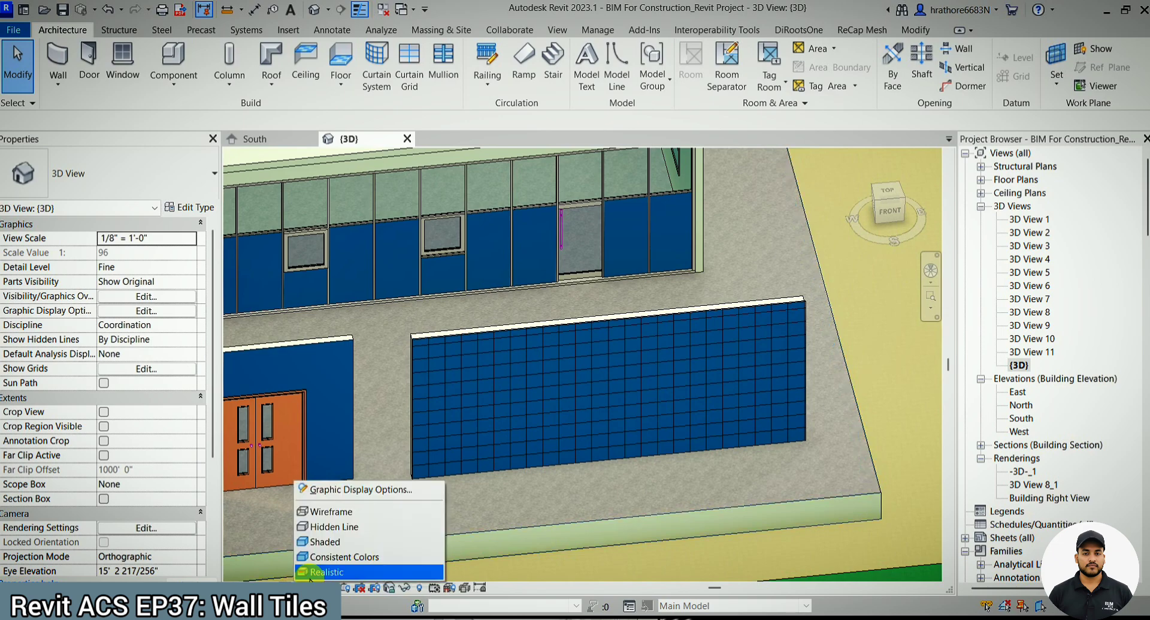
click(333, 556)
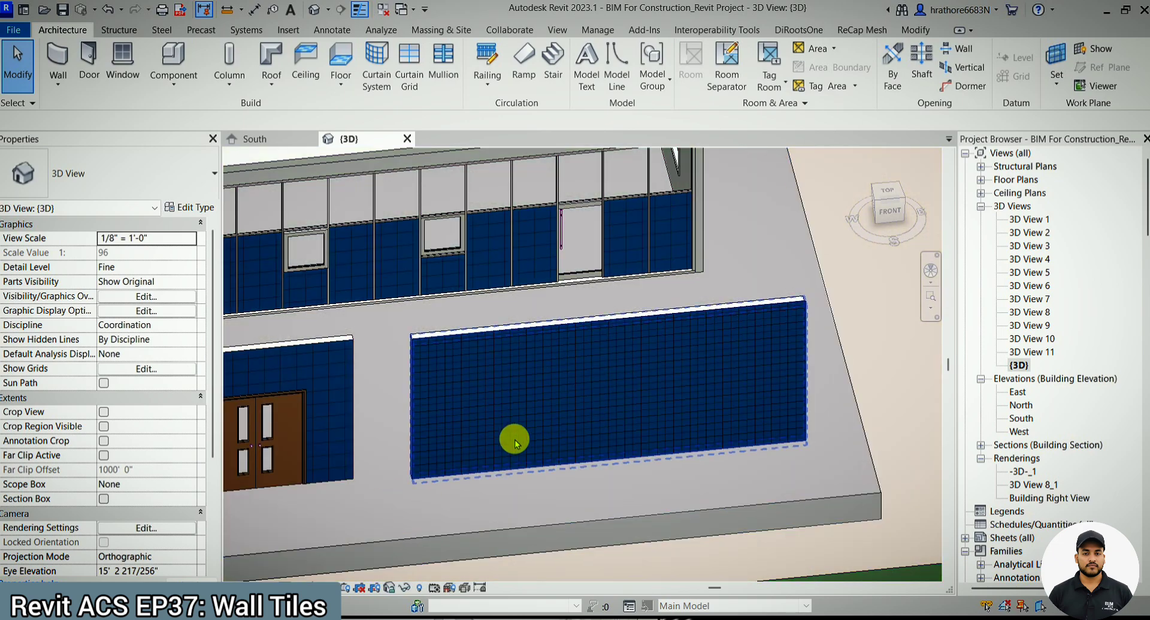
scroll(515, 468, up, 2)
scroll(517, 427, down, 3)
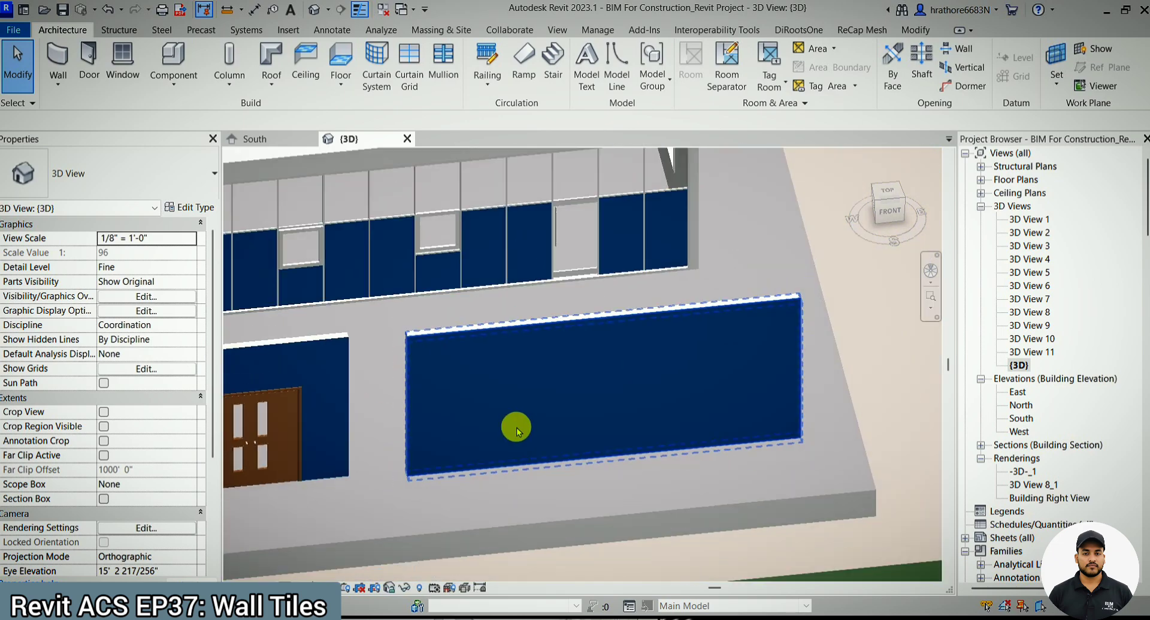
scroll(476, 427, up, 5)
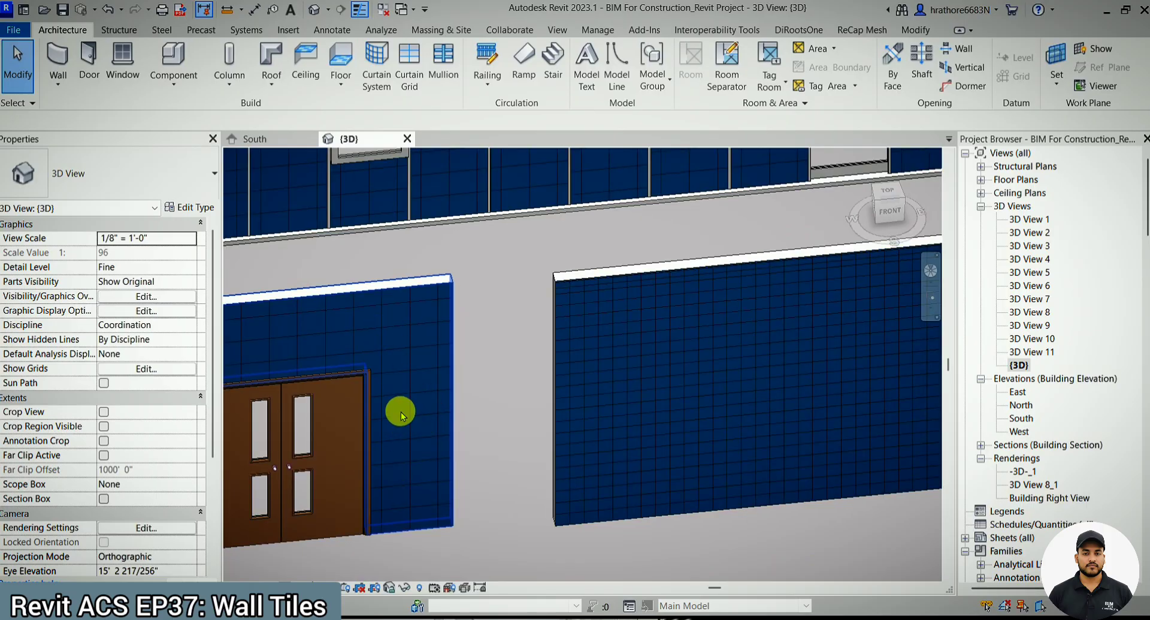
scroll(401, 414, down, 1)
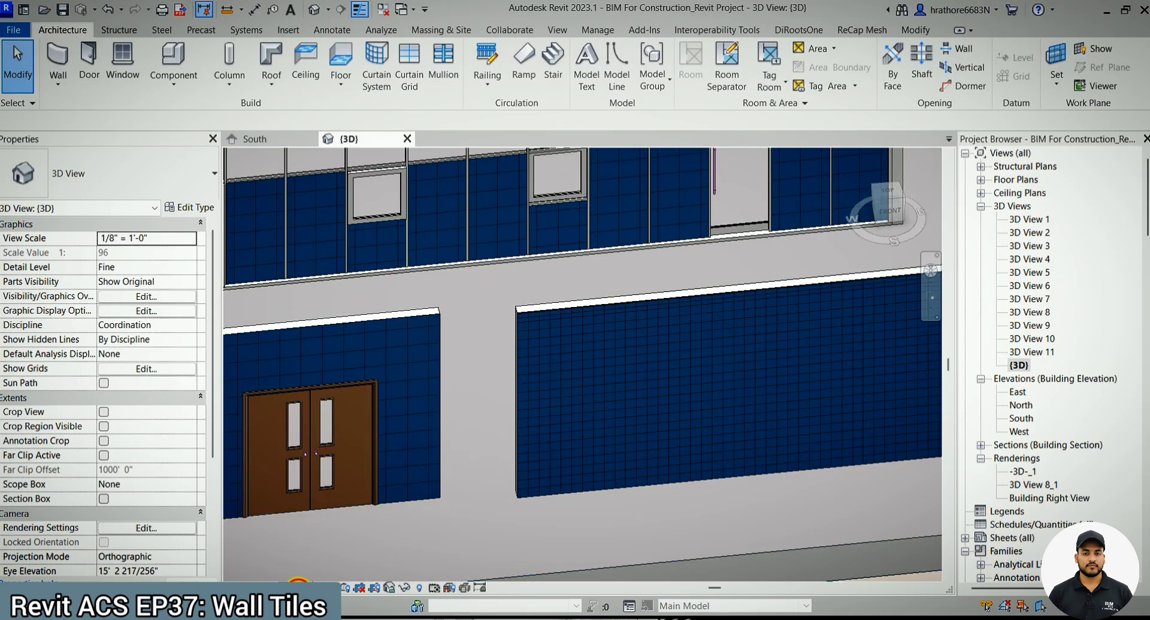
click(302, 581)
click(301, 582)
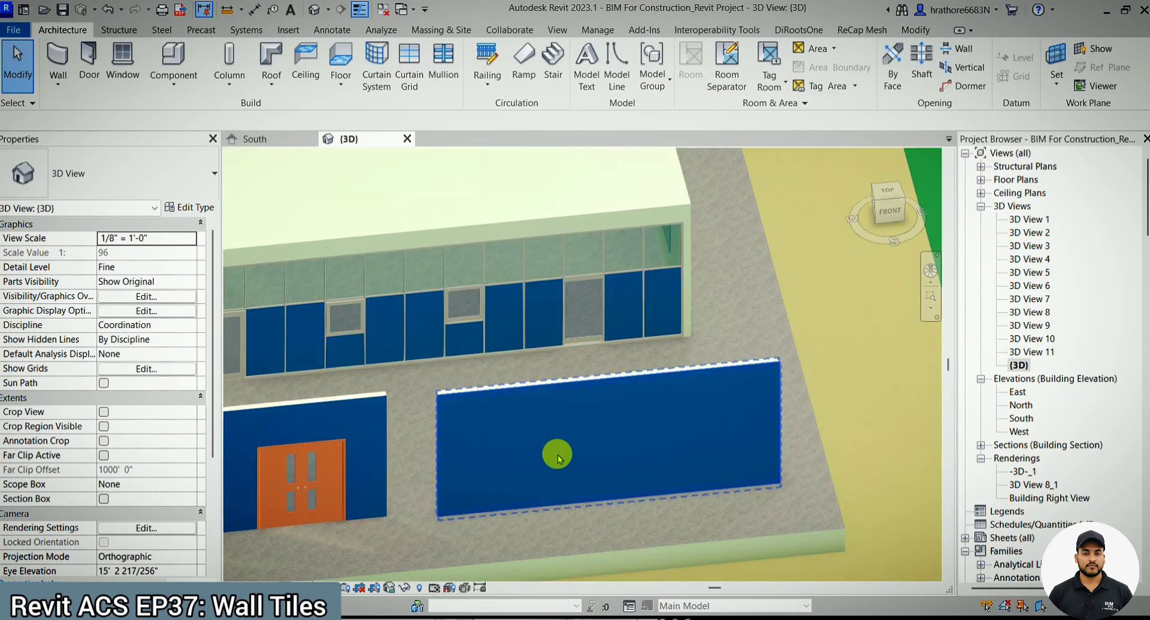
scroll(645, 441, up, 5)
scroll(575, 345, down, 5)
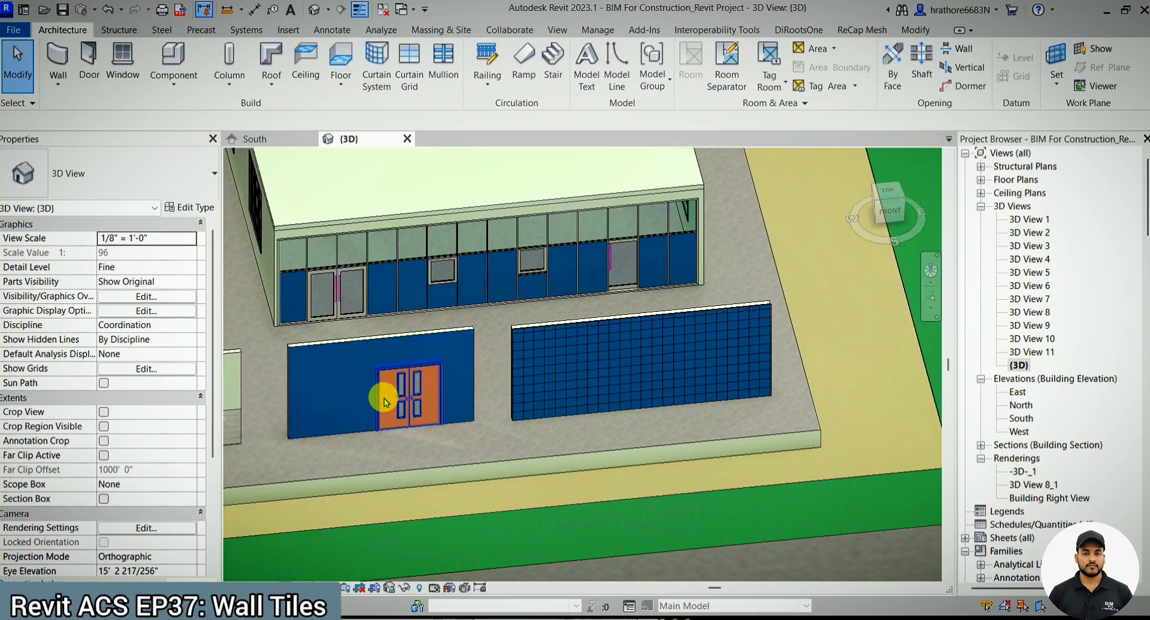
Place another 1510 x 2110mm double door in the wall behind the curtain wall, centred about 13' 6" from its west end.
scroll(384, 394, up, 2)
click(402, 392)
scroll(758, 390, up, 2)
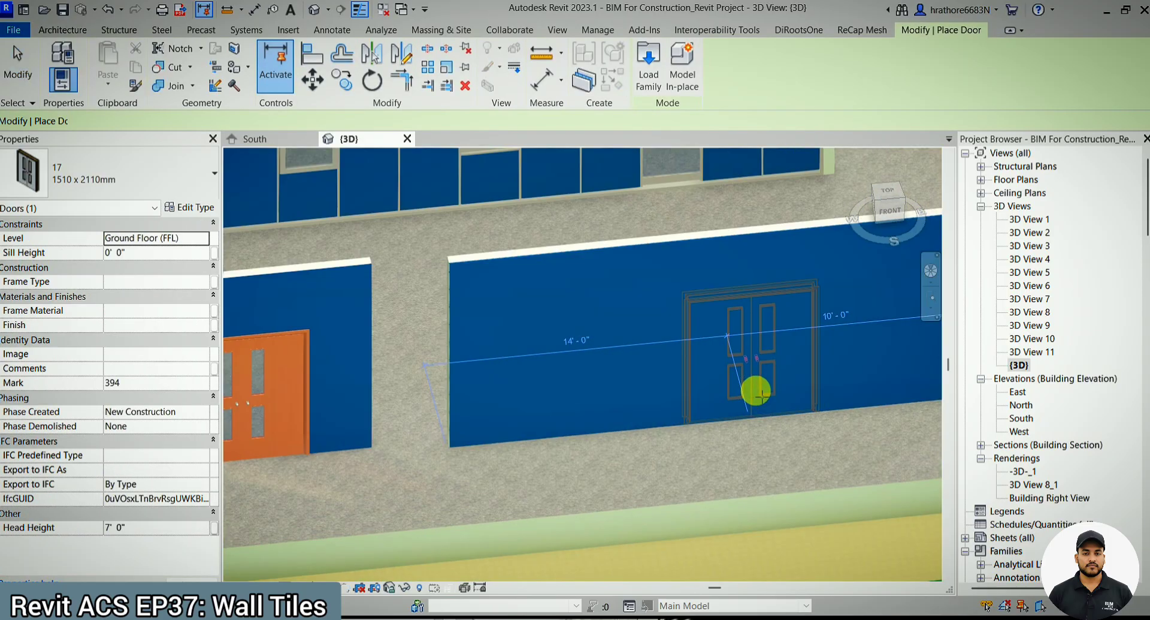
scroll(746, 394, down, 2)
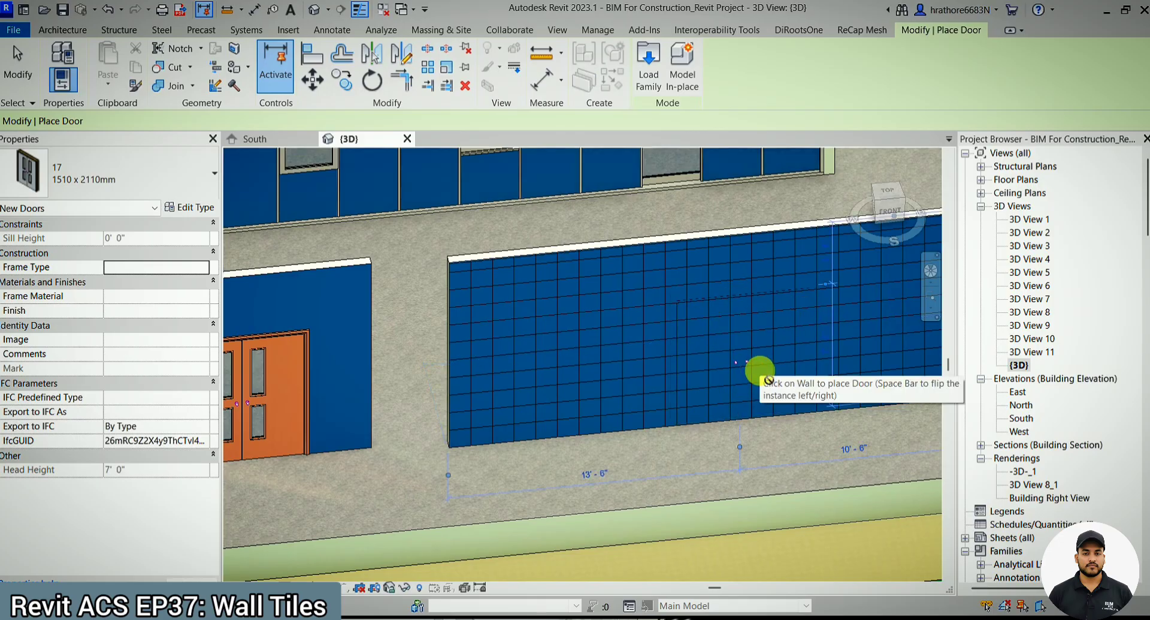
key(Escape)
key(Escape)
shift+middle_drag(726, 439, 651, 395)
click(652, 395)
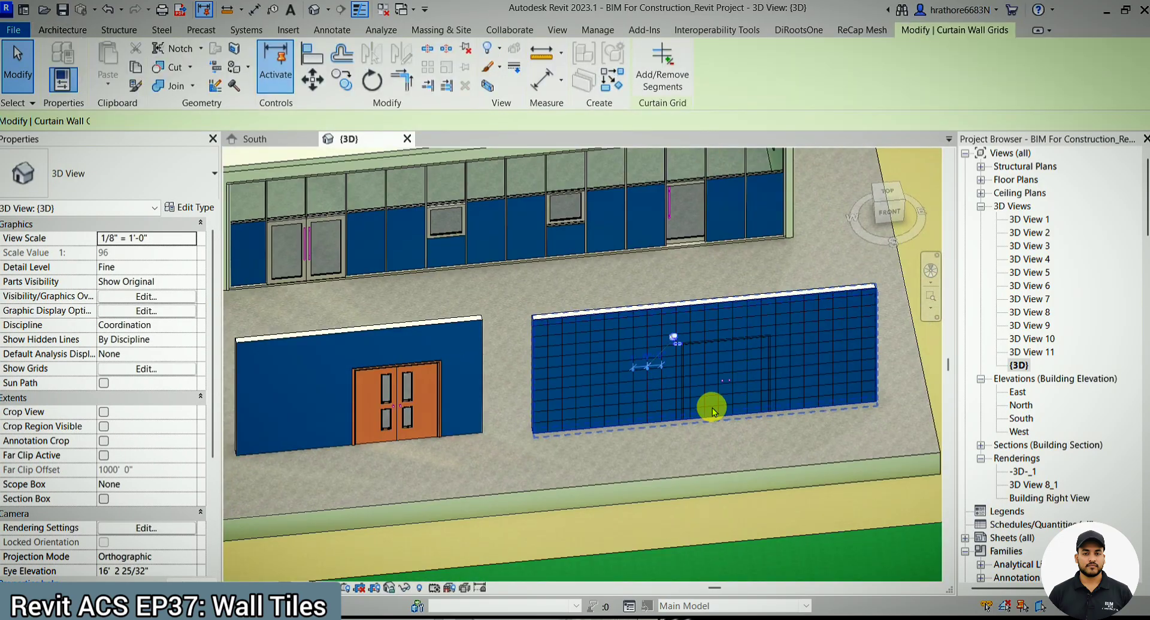
key(Escape)
click(820, 295)
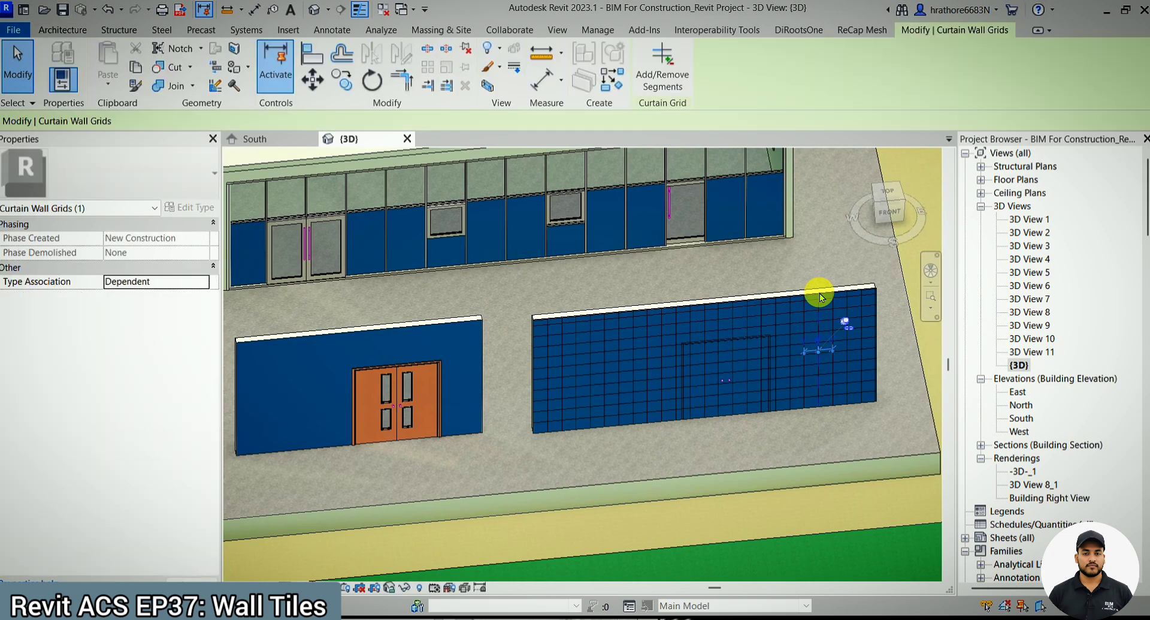
key(Escape)
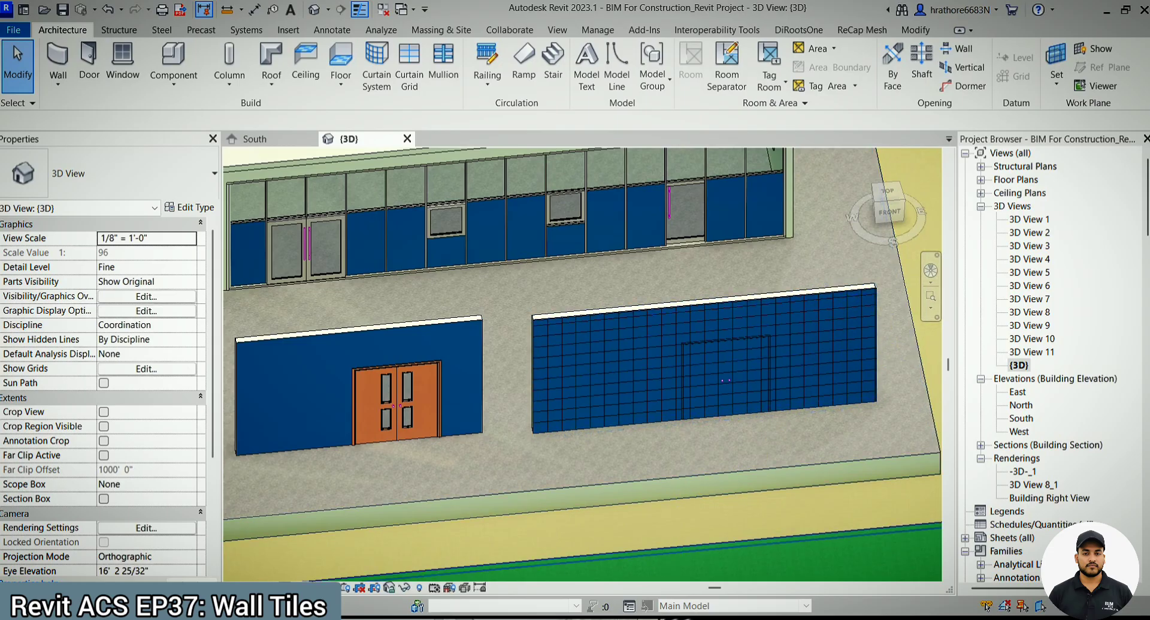
Lower the top edge of the tiled curtain wall to a height of about 7'.
click(629, 425)
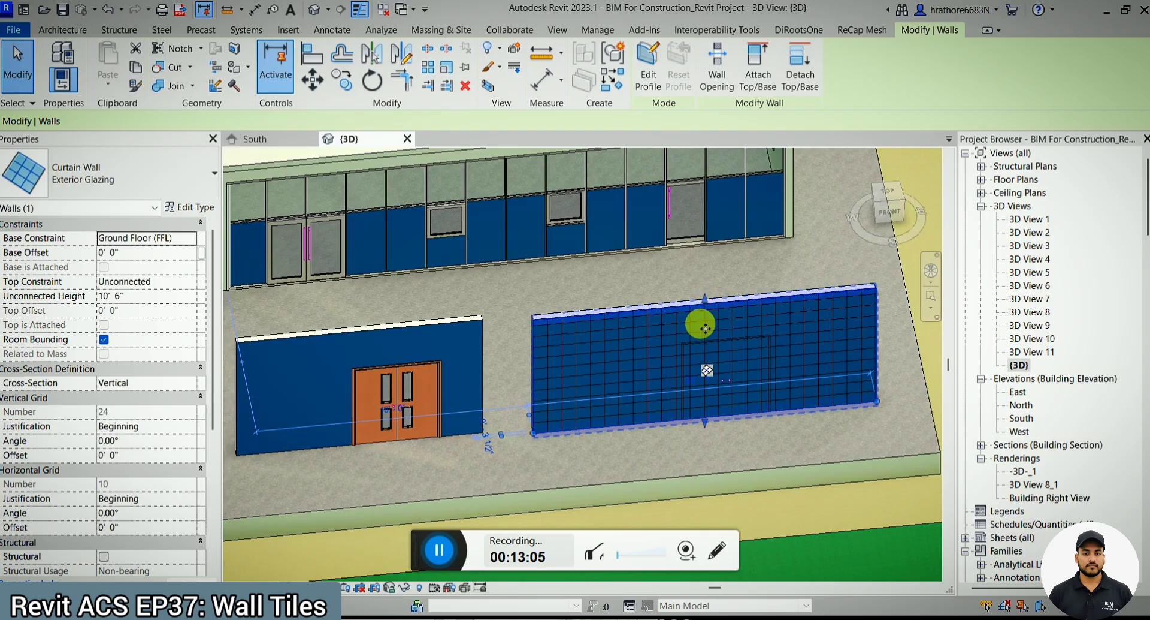
scroll(703, 311, up, 3)
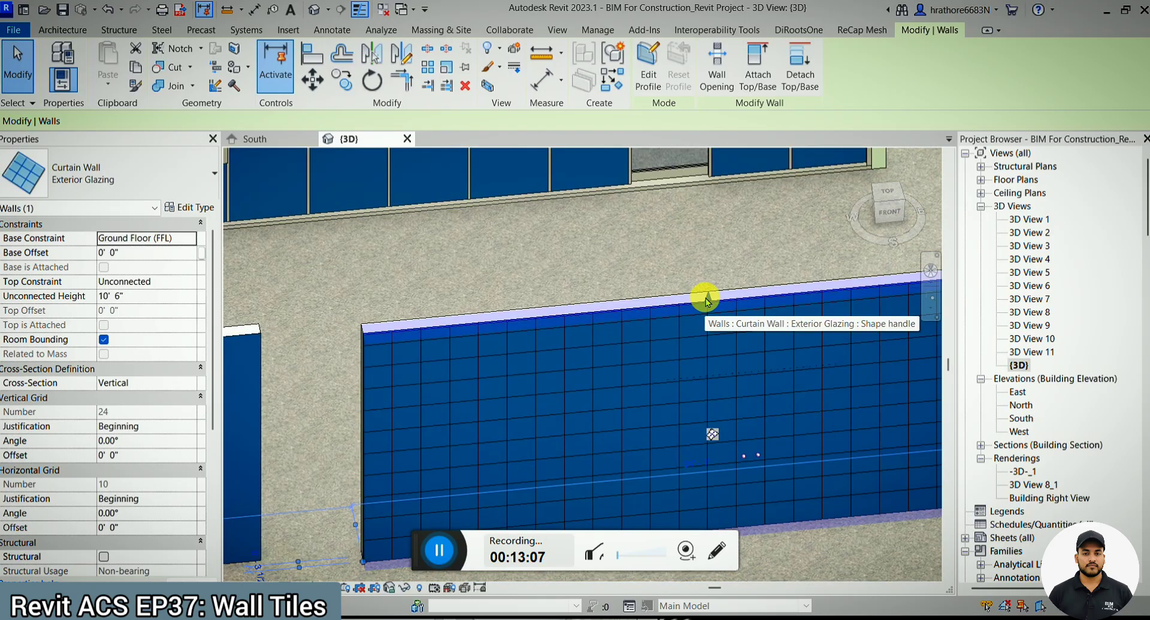
drag(705, 298, 714, 376)
scroll(714, 376, down, 3)
key(Escape)
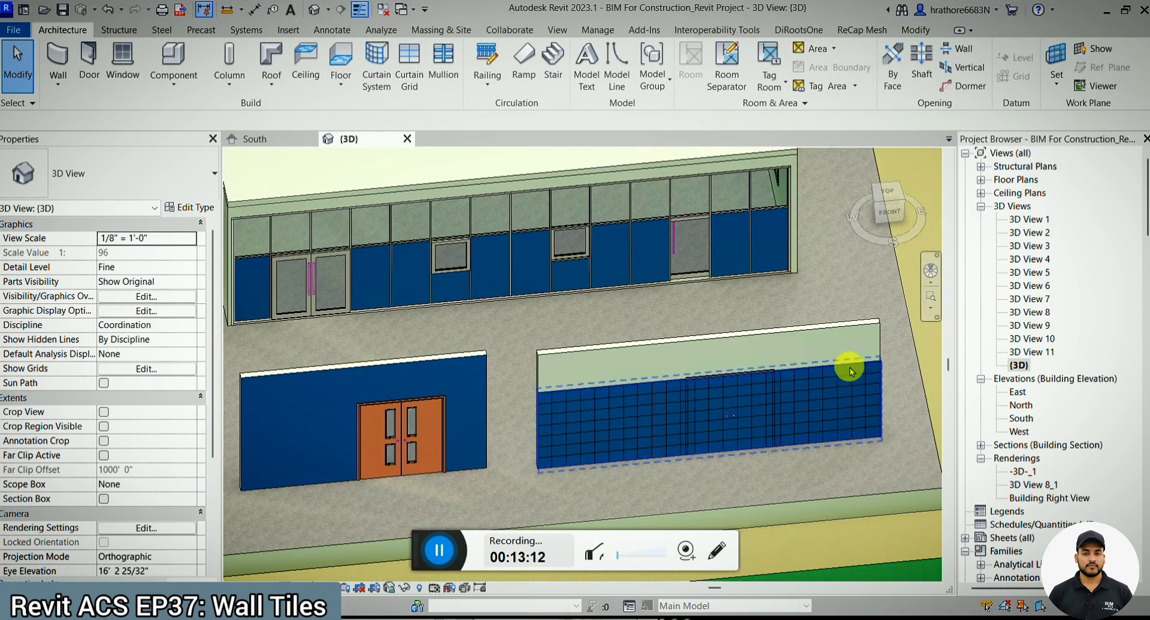
Set the tiled curtain wall's unconnected height to 4' and shorten its east end to the west edge of the double door.
click(849, 370)
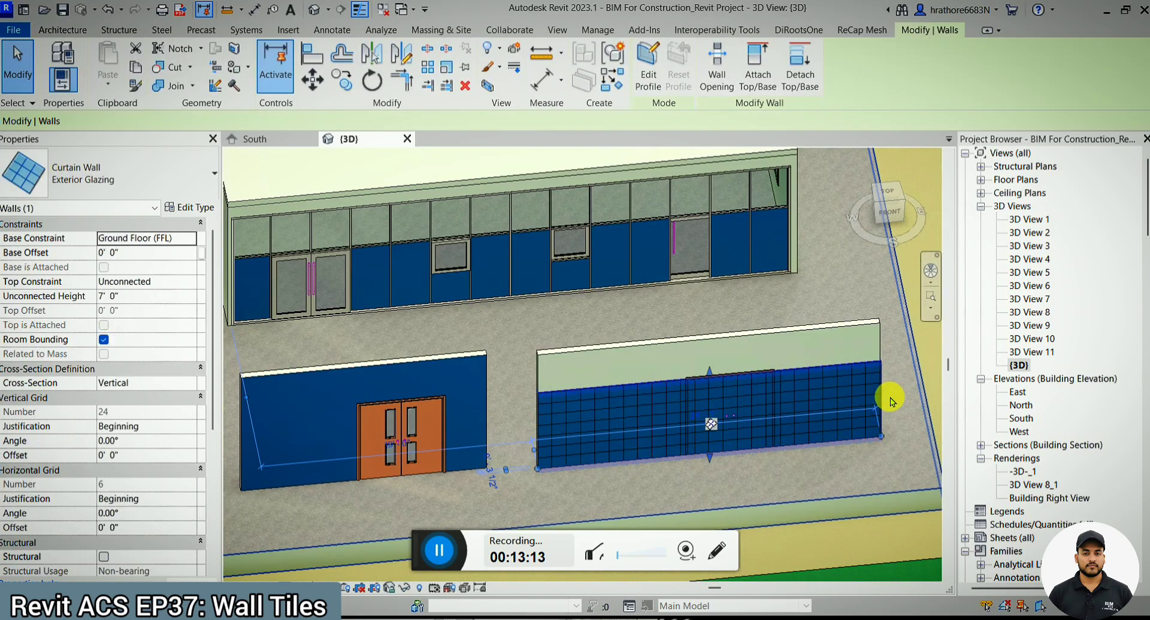
click(138, 296)
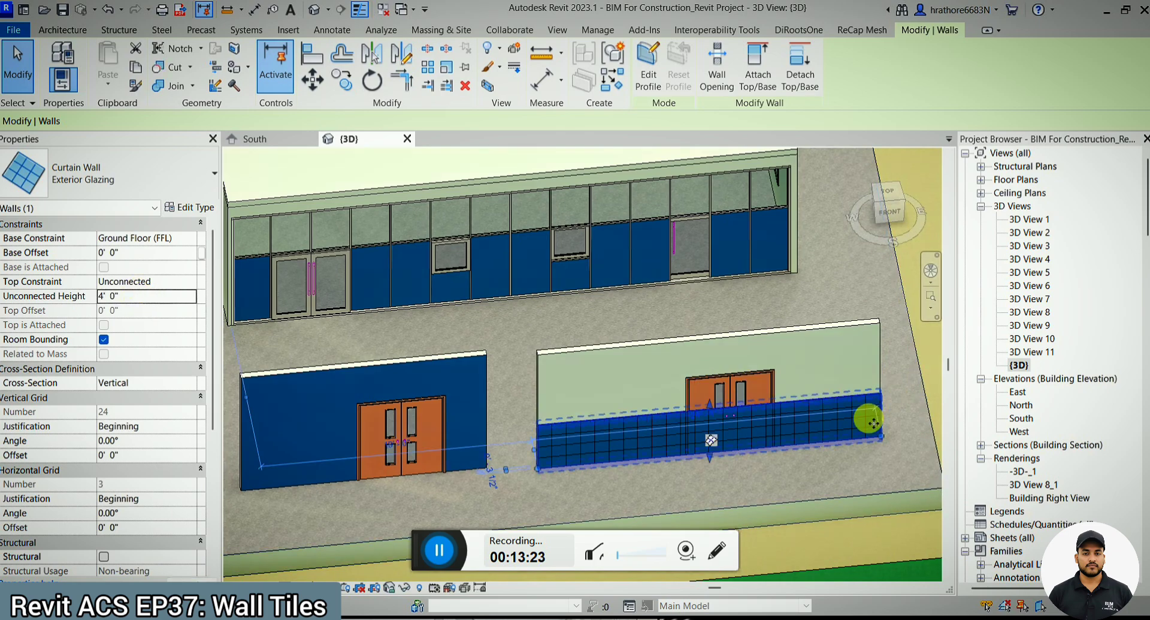
scroll(886, 437, up, 2)
drag(886, 437, 590, 463)
key(Escape)
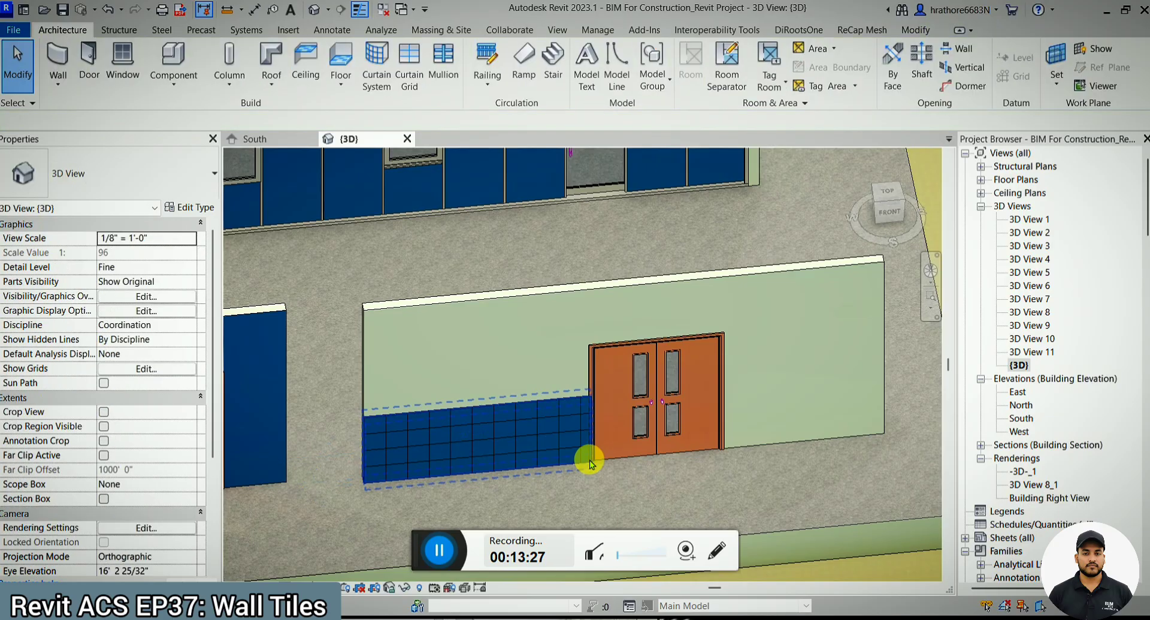
Examine the partly tiled door wall alongside the other three sample walls in front of the building.
scroll(577, 405, down, 3)
click(579, 413)
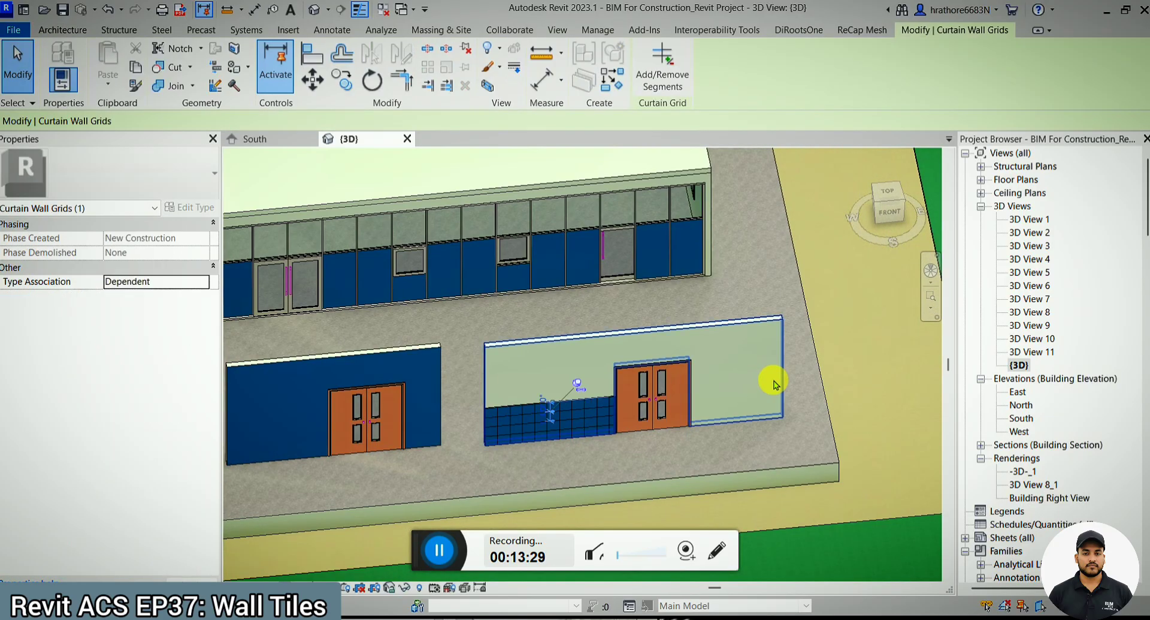
key(Escape)
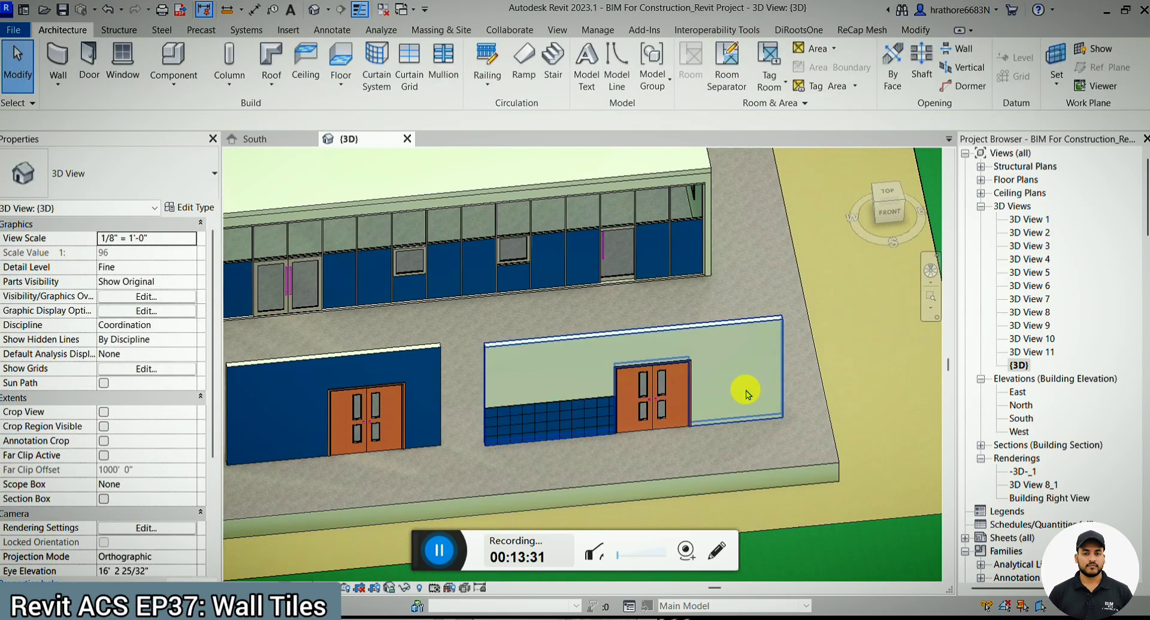
scroll(746, 392, down, 6)
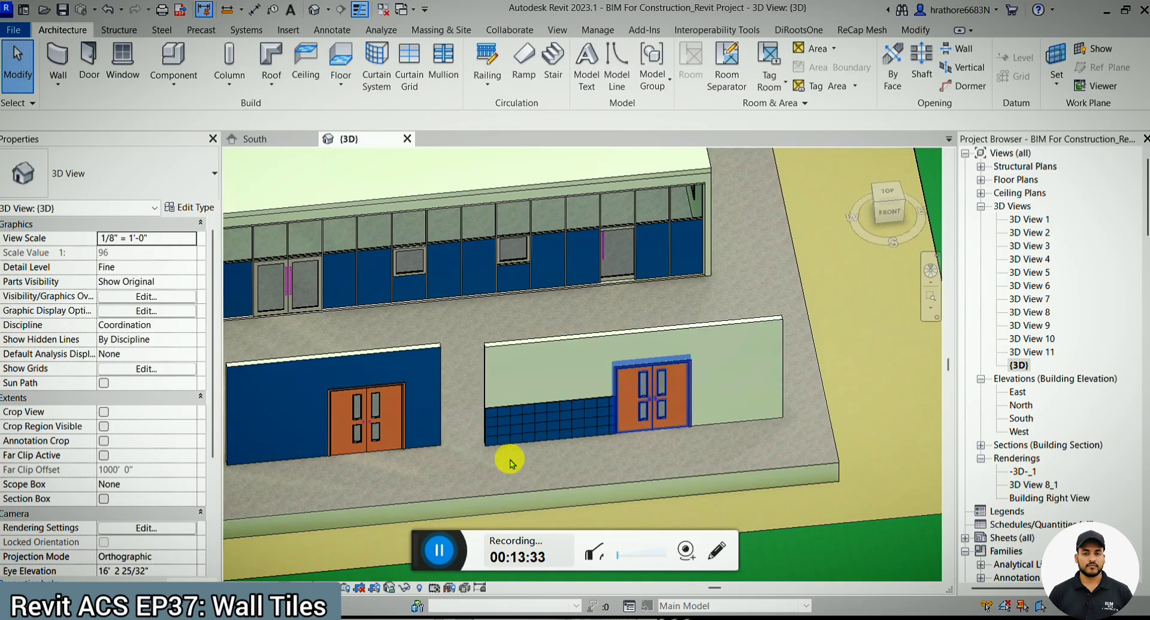
scroll(568, 406, up, 3)
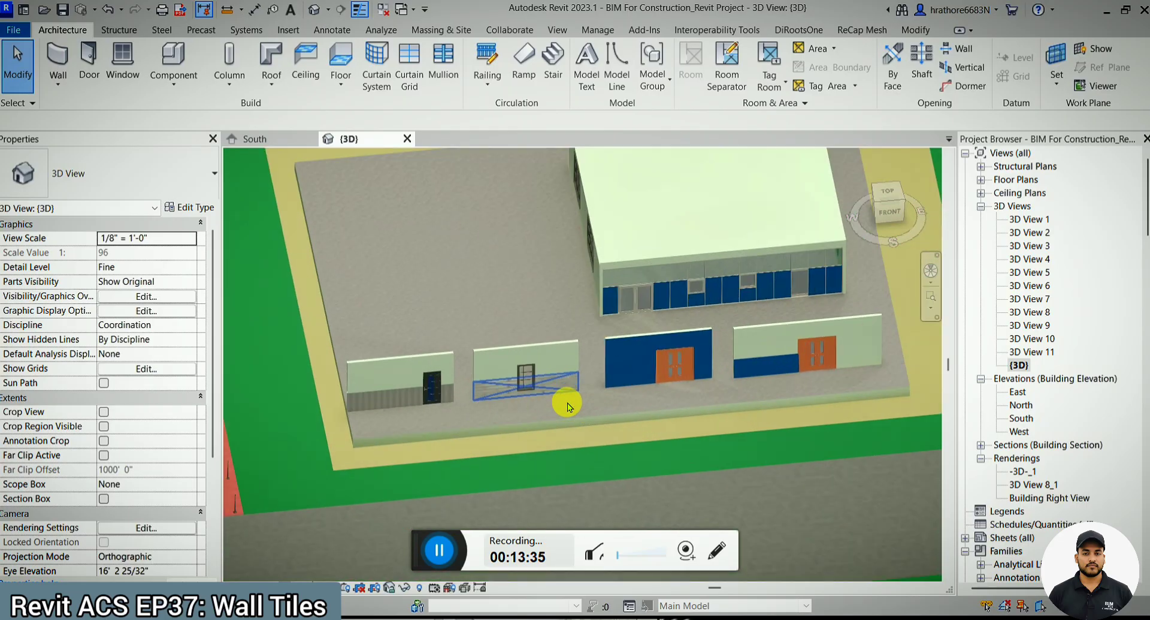
shift+middle_drag(565, 401, 580, 376)
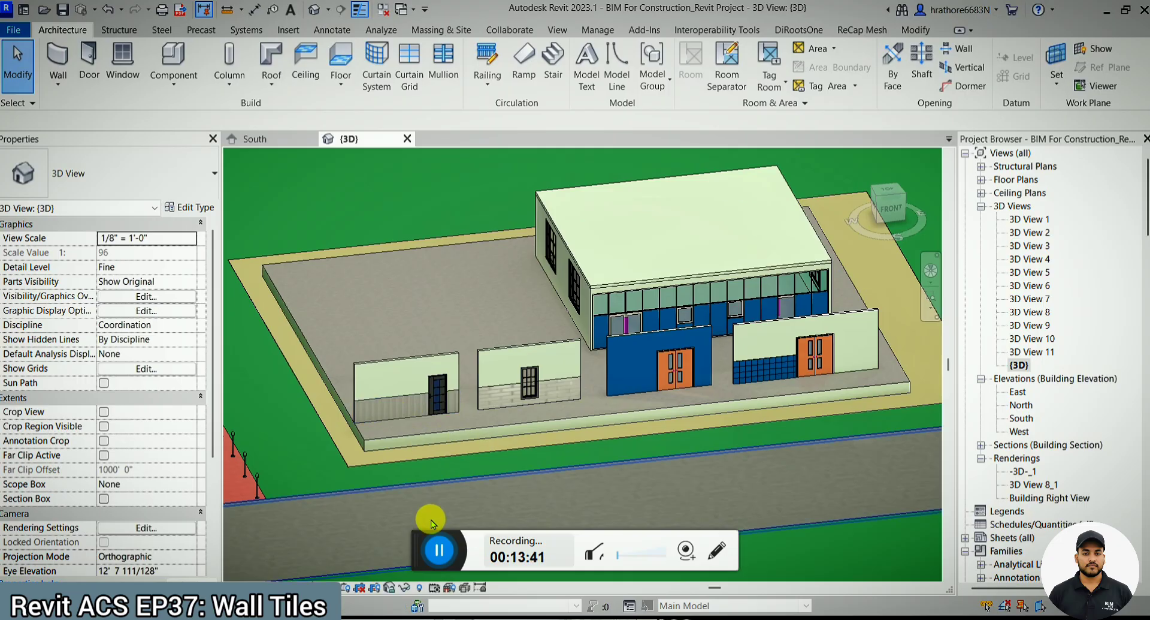
drag(425, 564, 744, 600)
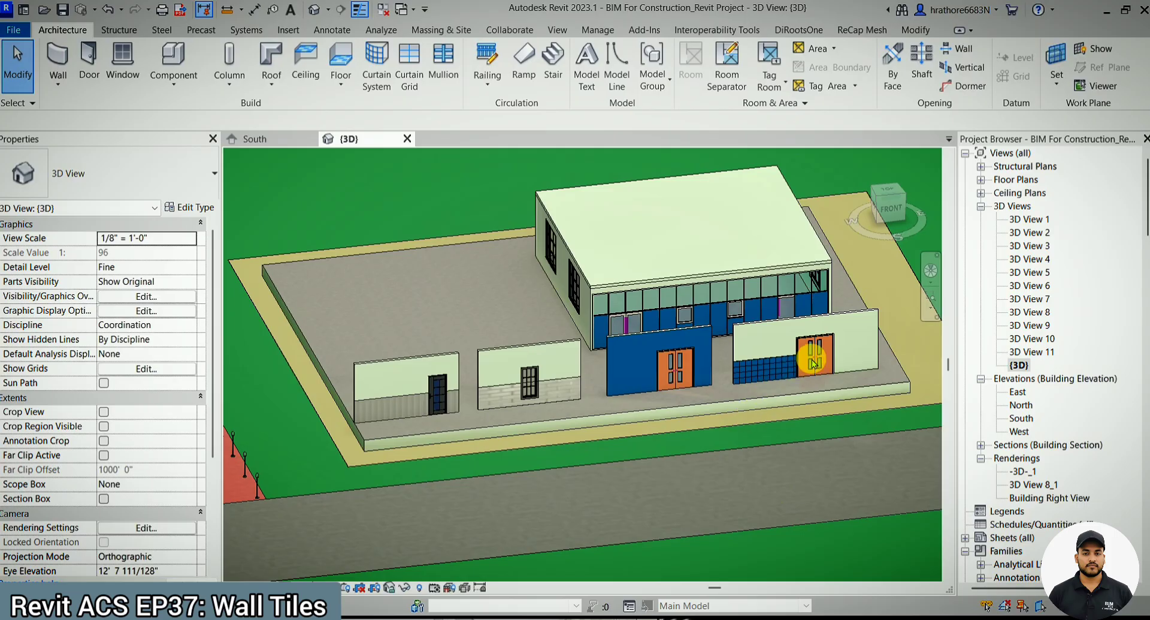
scroll(799, 335, up, 2)
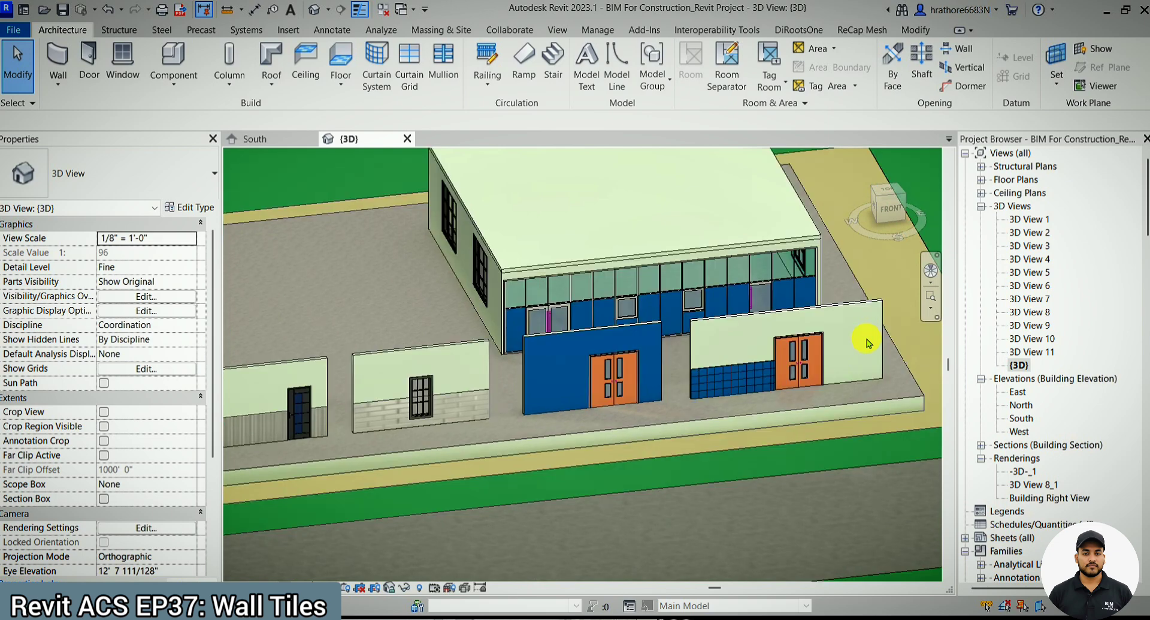
scroll(868, 343, down, 1)
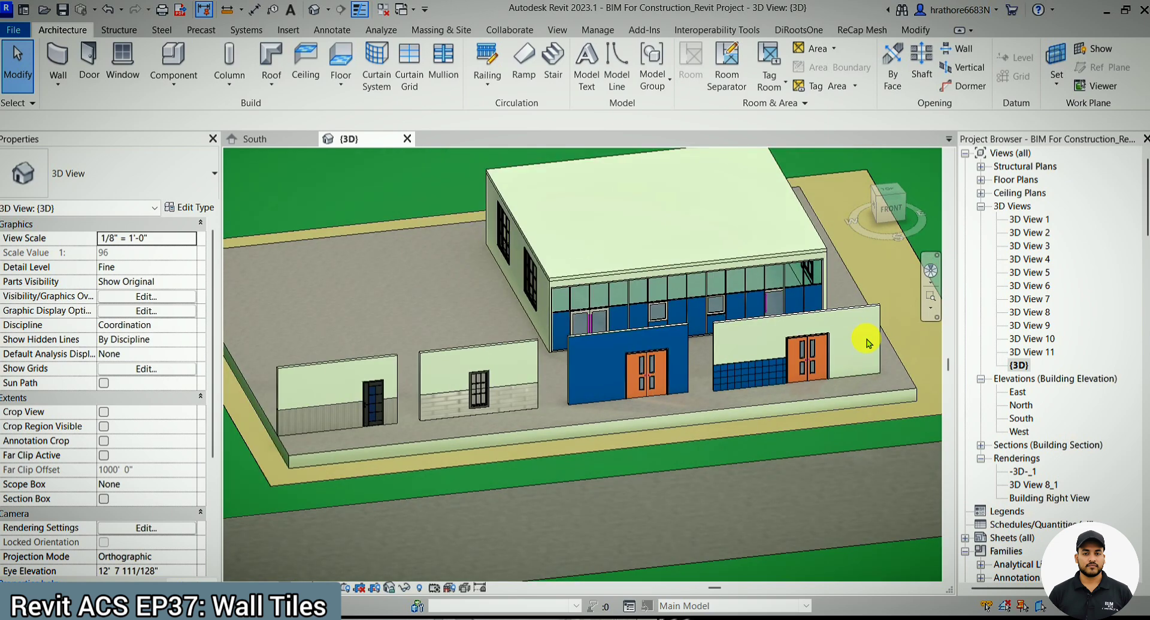